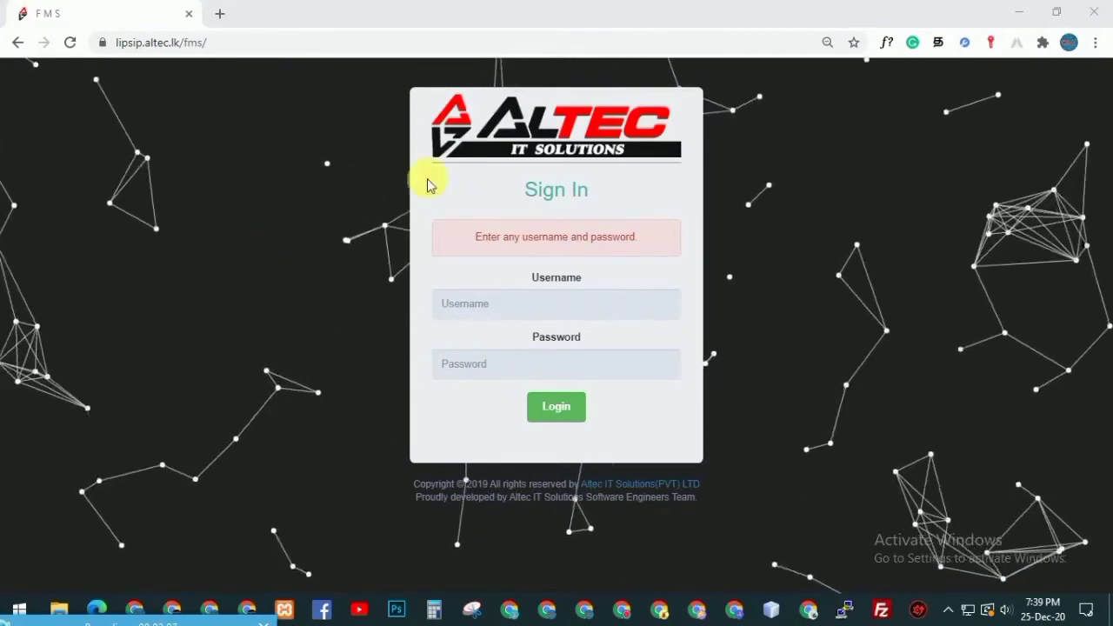
Log in to the Factory Management System with the account's username and password
left_click(489, 306)
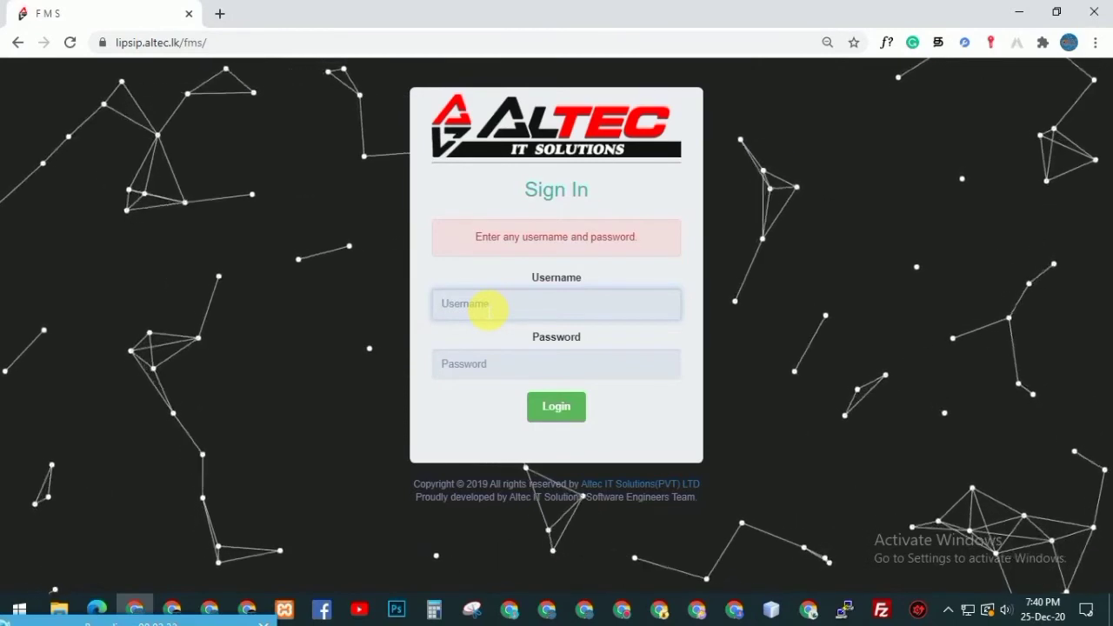
key("Tab")
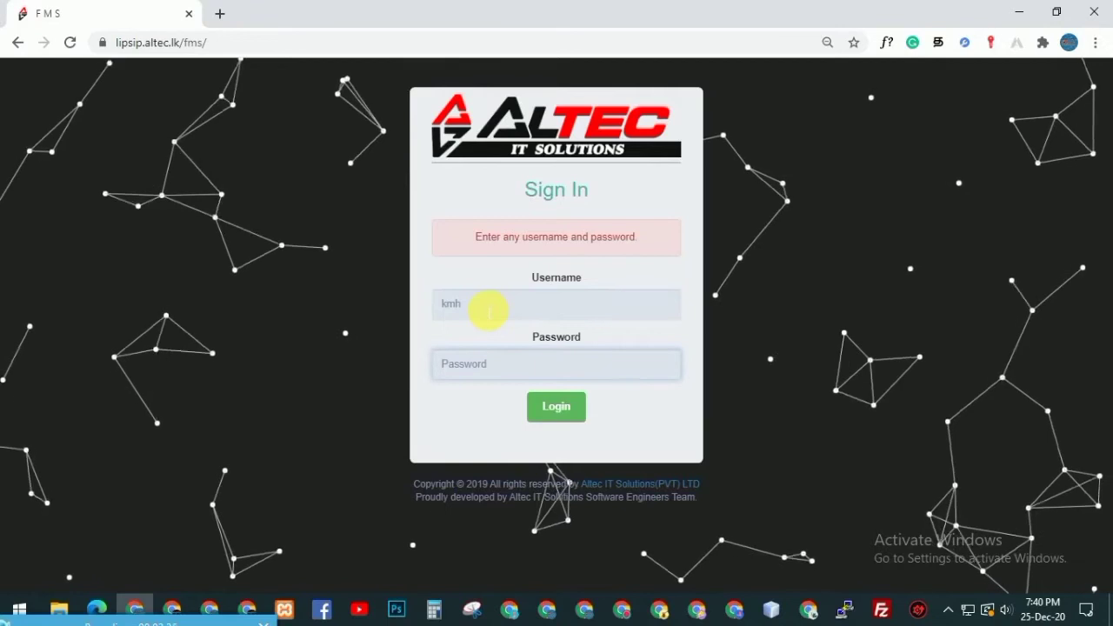
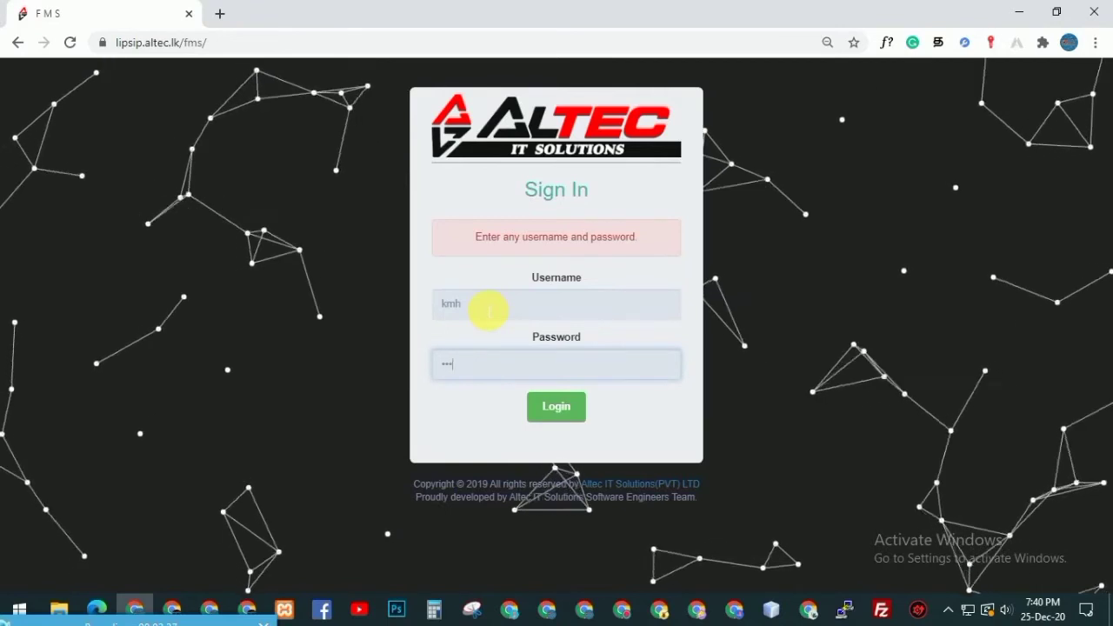
key("Return")
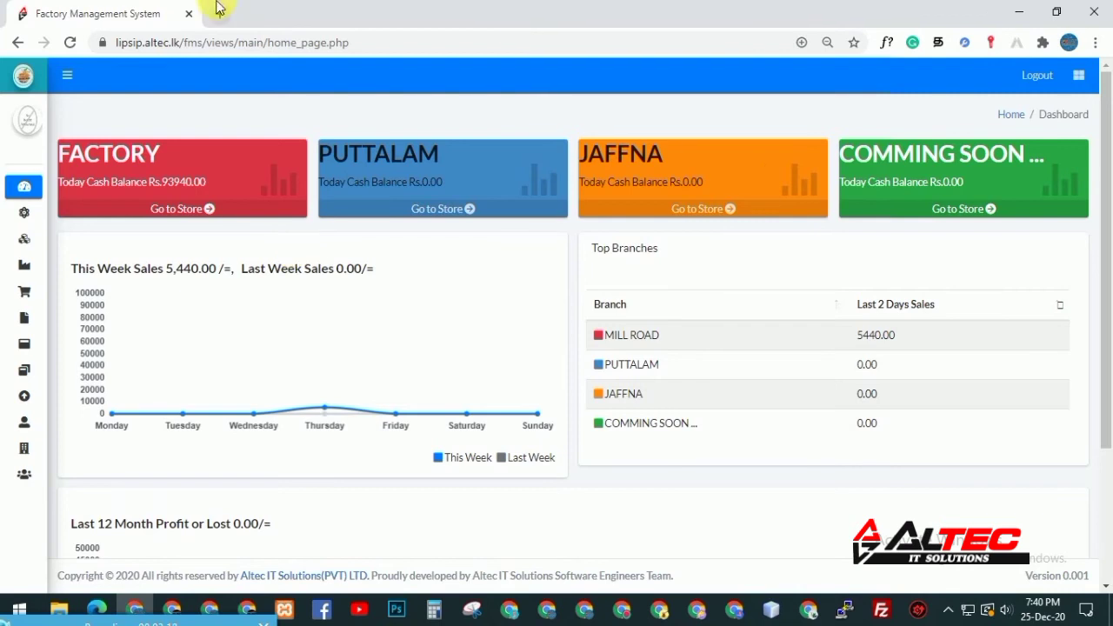
left_click_drag(61, 183, 211, 189)
left_click(235, 167)
left_click_drag(319, 161, 449, 183)
left_click(462, 182)
left_click_drag(437, 183, 710, 182)
left_click(446, 181)
left_click(710, 182)
mouse_move(21, 190)
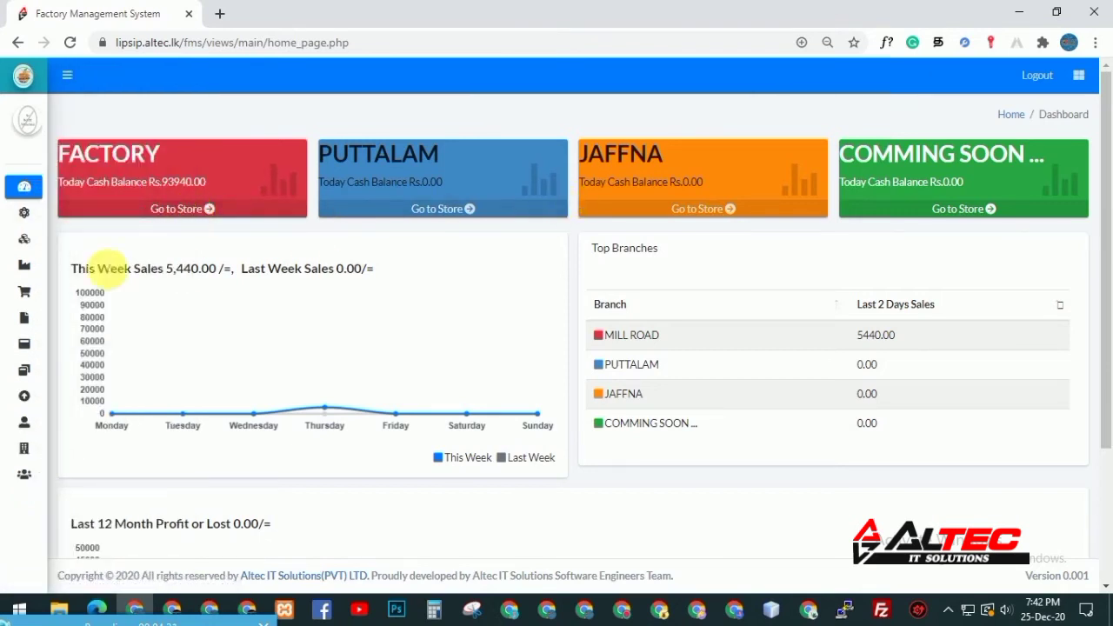
left_click_drag(76, 269, 172, 278)
left_click_drag(205, 272, 232, 273)
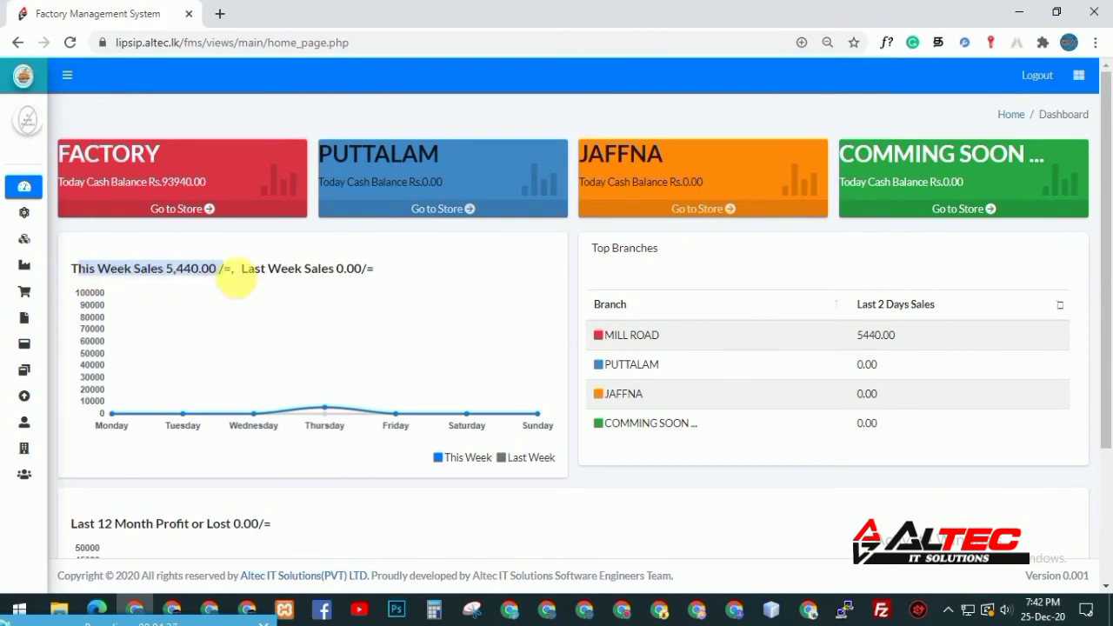
scroll(385, 480, "down", 1)
scroll(366, 448, "down", 3)
scroll(1106, 400, "up", 1)
scroll(1108, 383, "up", 3)
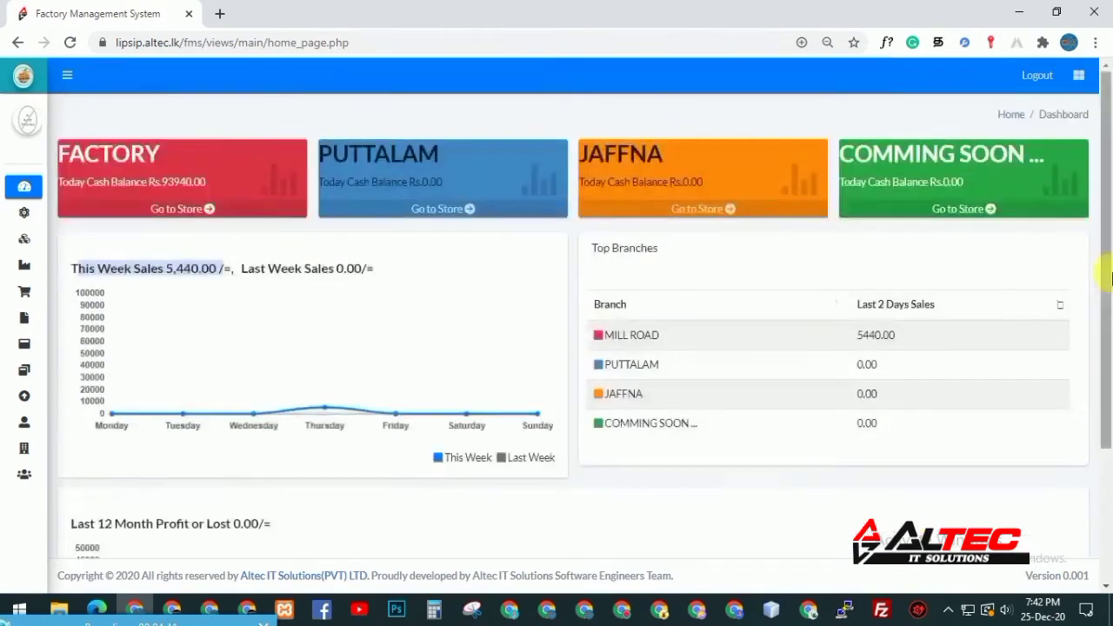
left_click(155, 254)
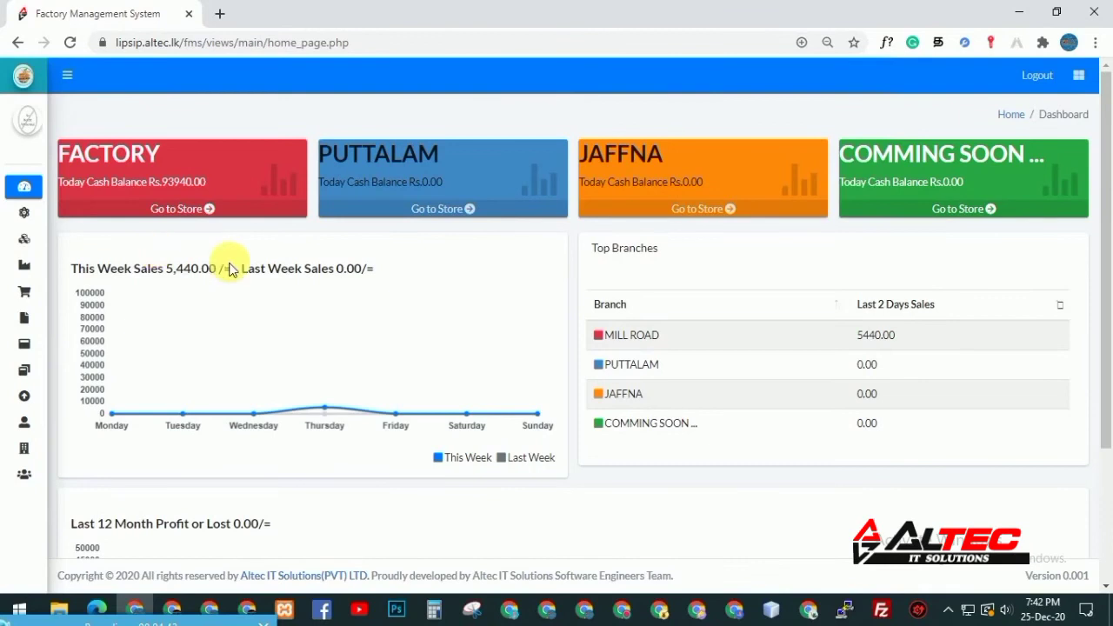
left_click_drag(439, 459, 552, 465)
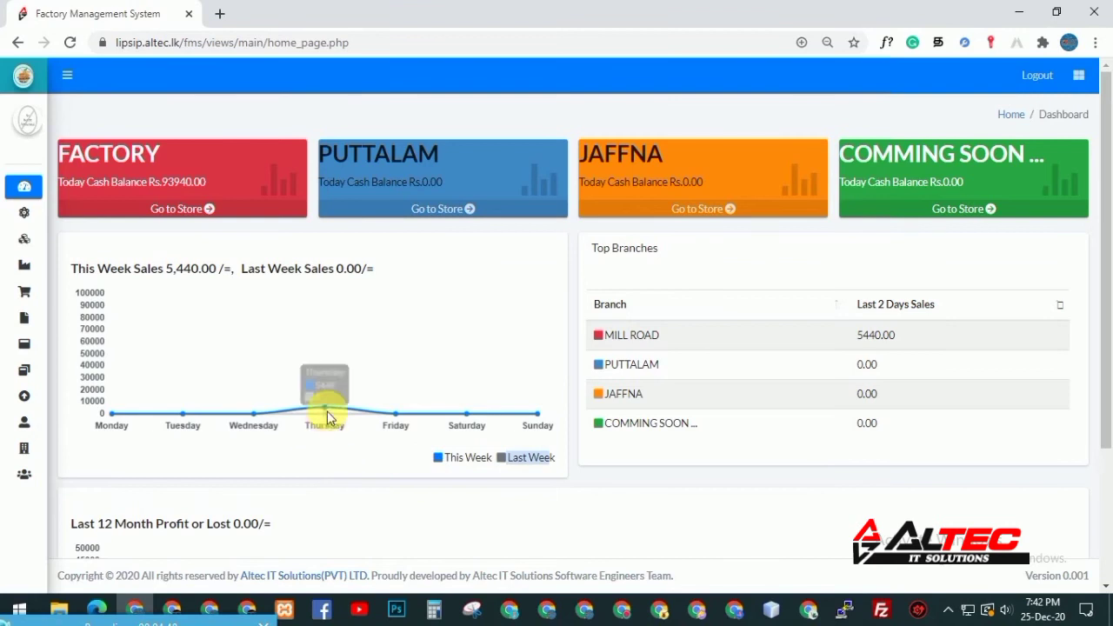
left_click(528, 445)
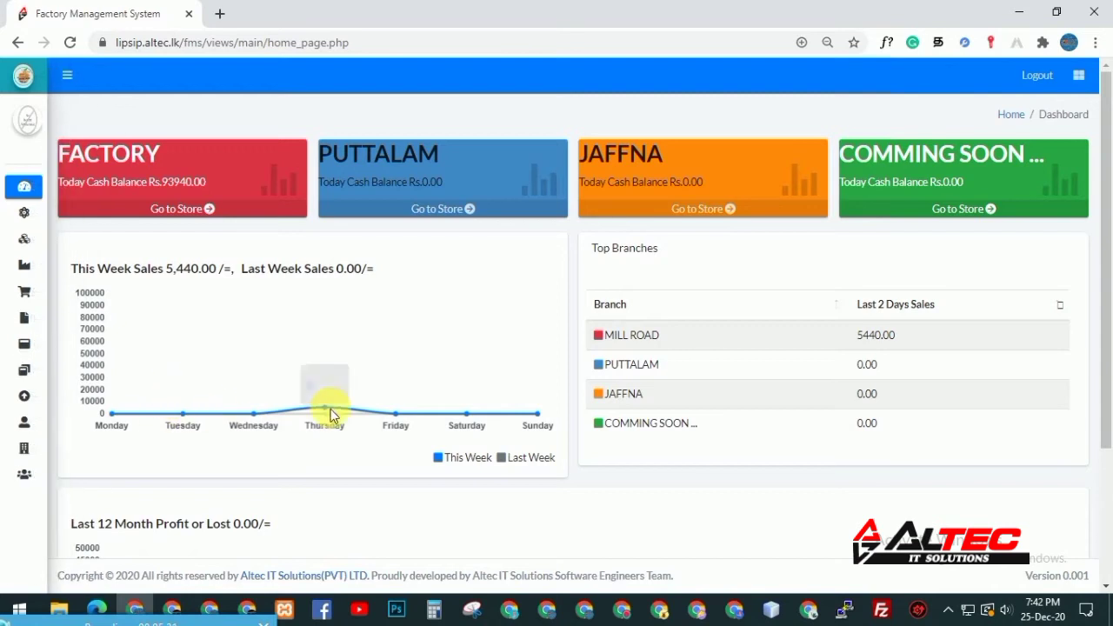
left_click_drag(241, 268, 355, 271)
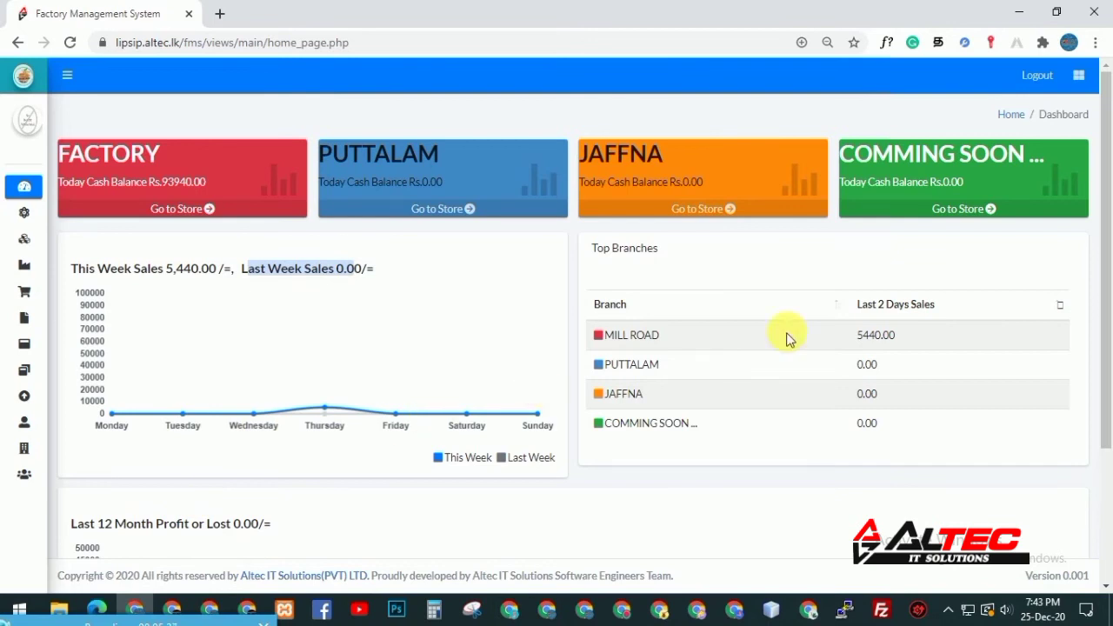
left_click_drag(591, 248, 670, 248)
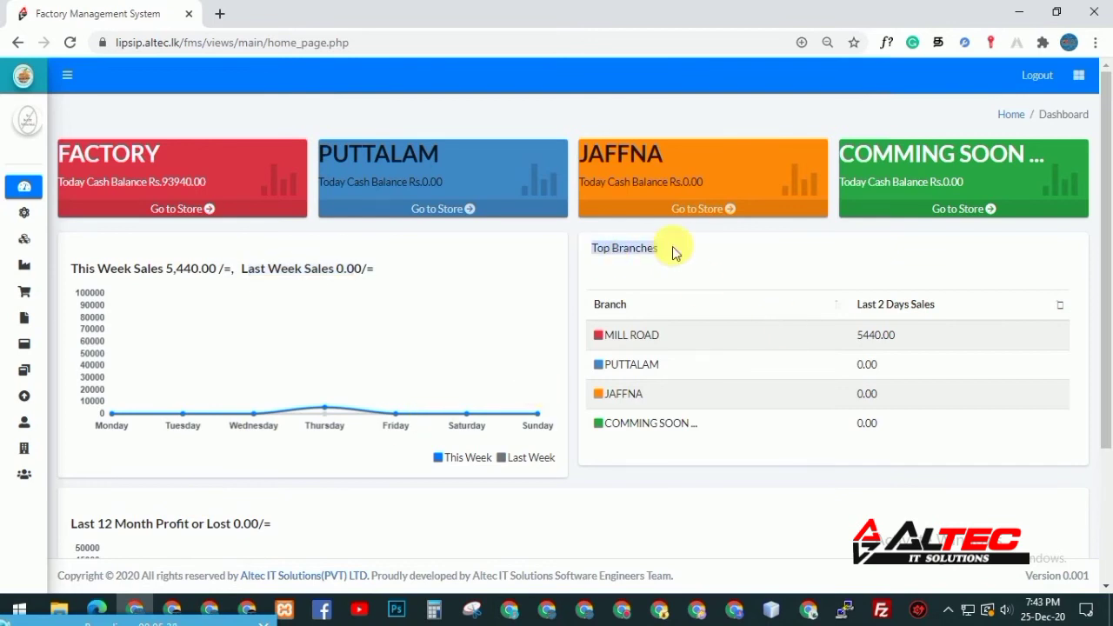
left_click_drag(857, 335, 895, 344)
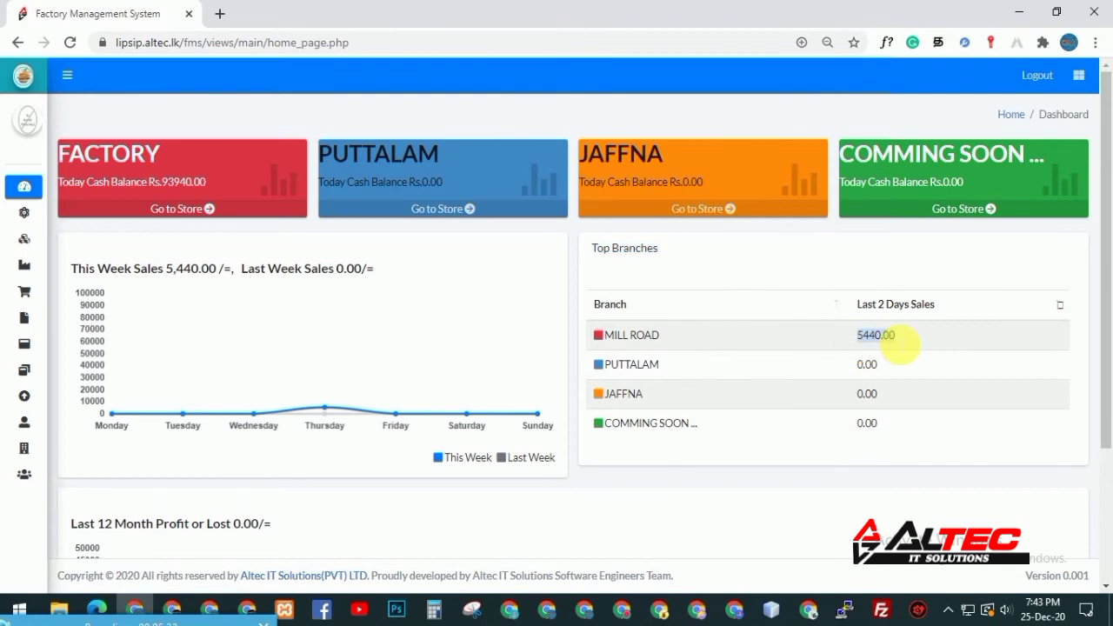
left_click(858, 342)
left_click(900, 341)
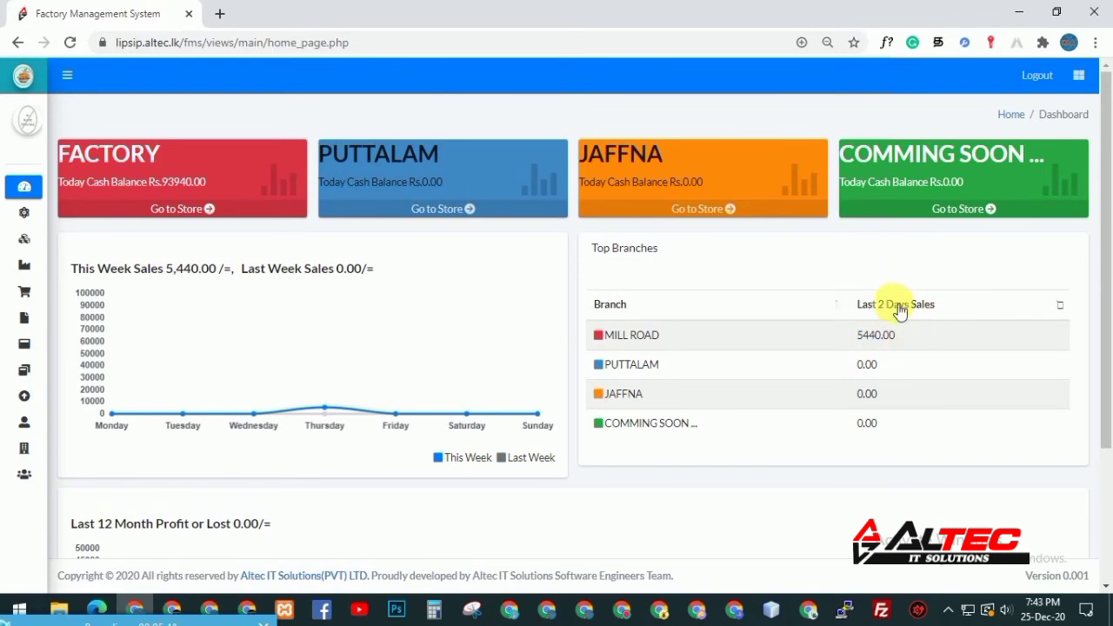
left_click_drag(856, 337, 894, 336)
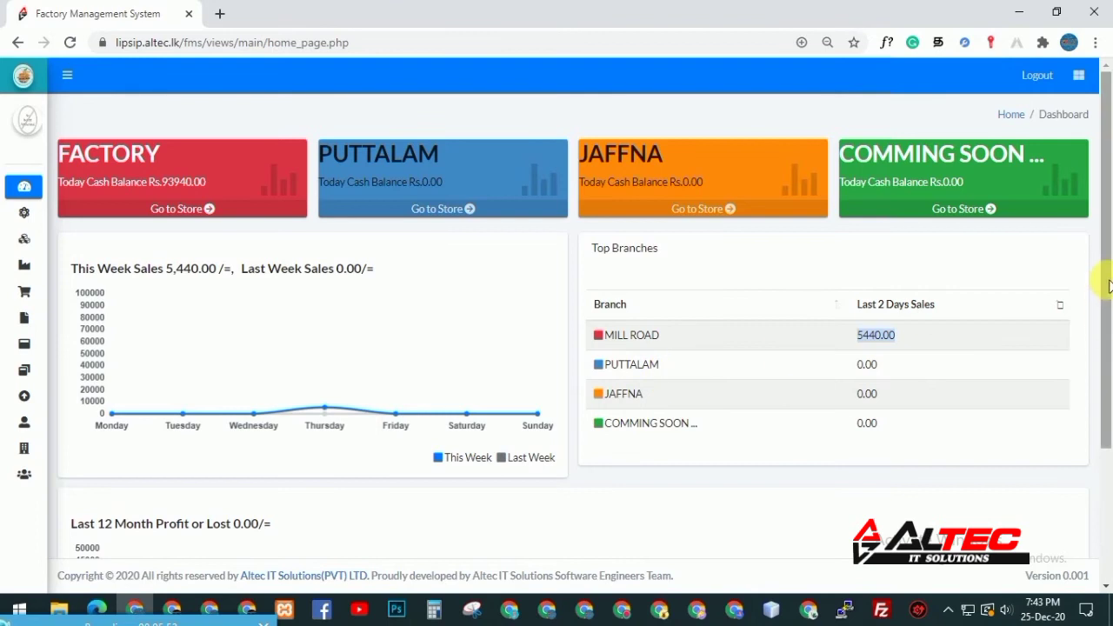
left_click_drag(1106, 281, 1108, 426)
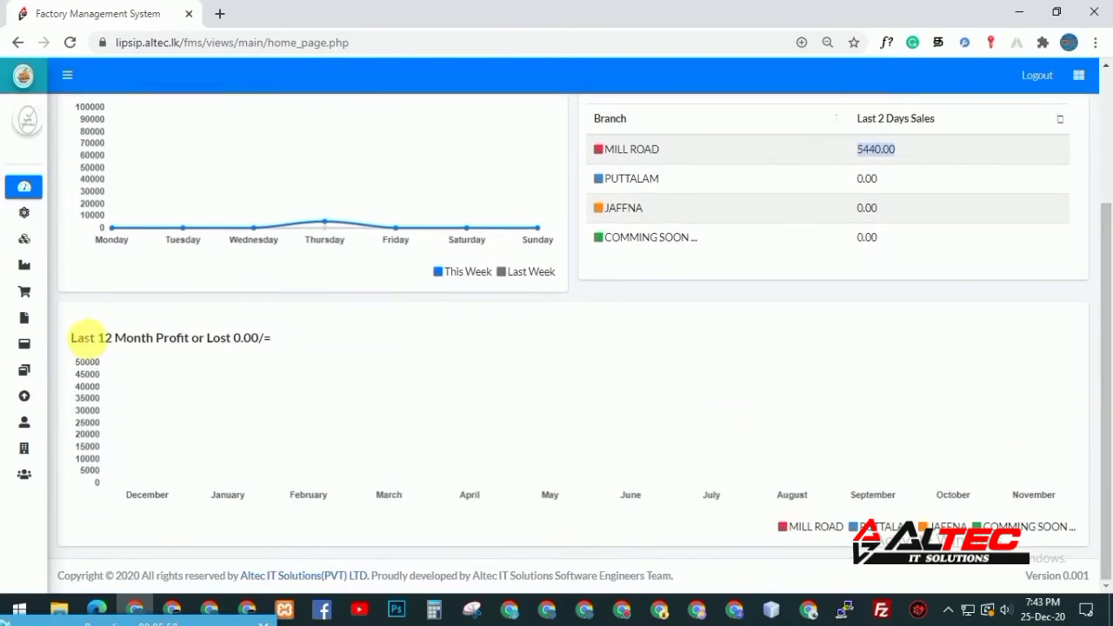
left_click_drag(72, 339, 259, 340)
left_click(556, 386)
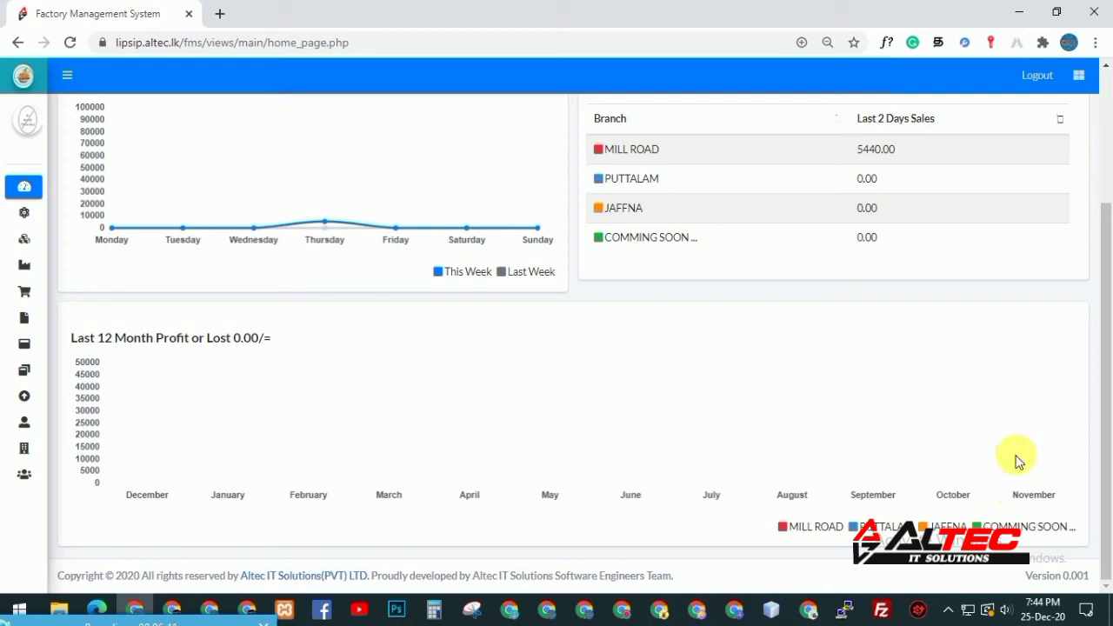
left_click_drag(782, 527, 885, 494)
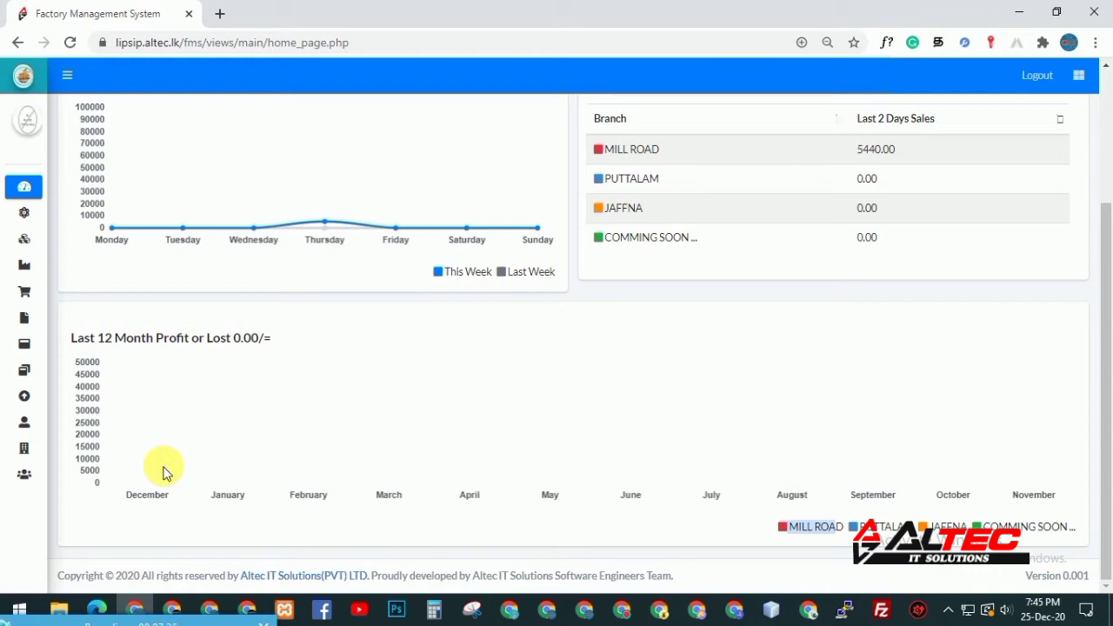
scroll(1107, 174, "up", 2)
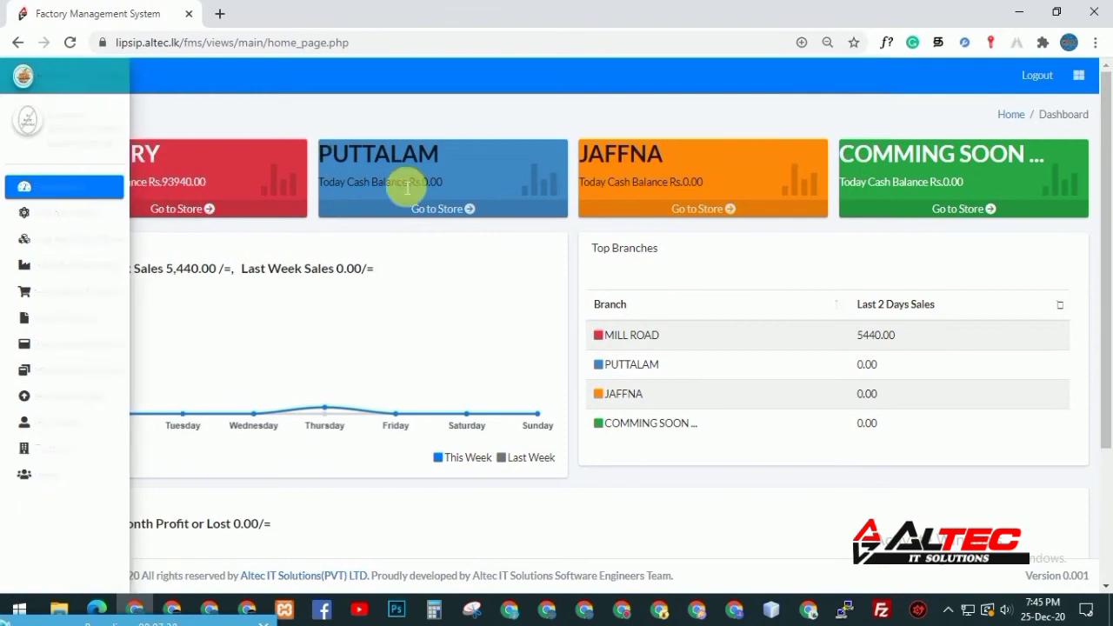
Open the PUTTALAM store in a new tab and submit the login credentials
left_click(466, 212)
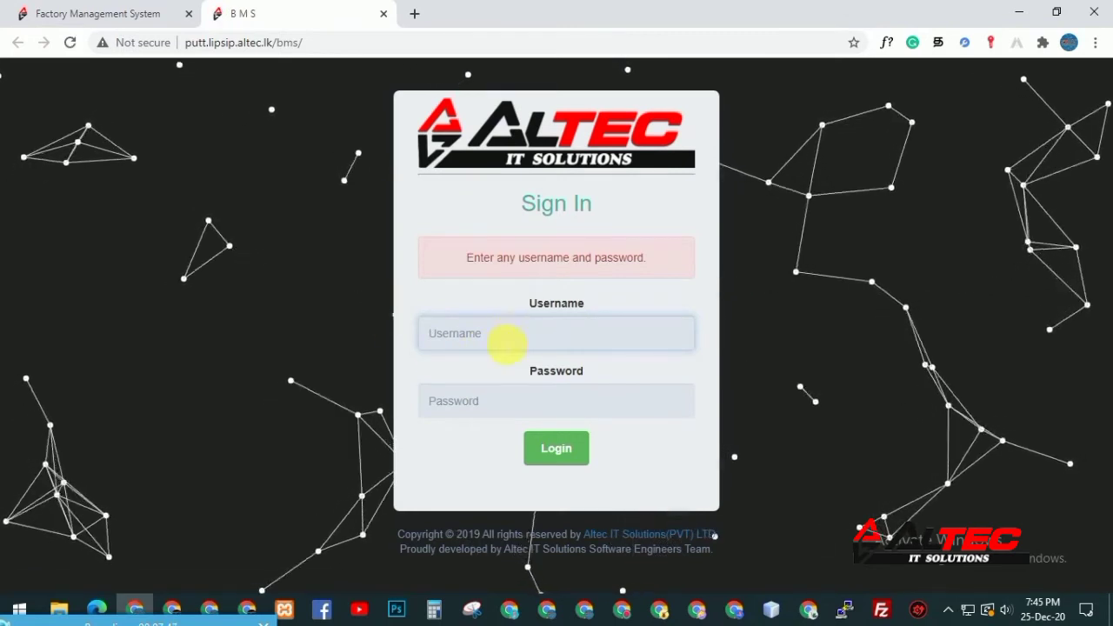
type("kmh")
key("Tab")
type("***************")
key("Return")
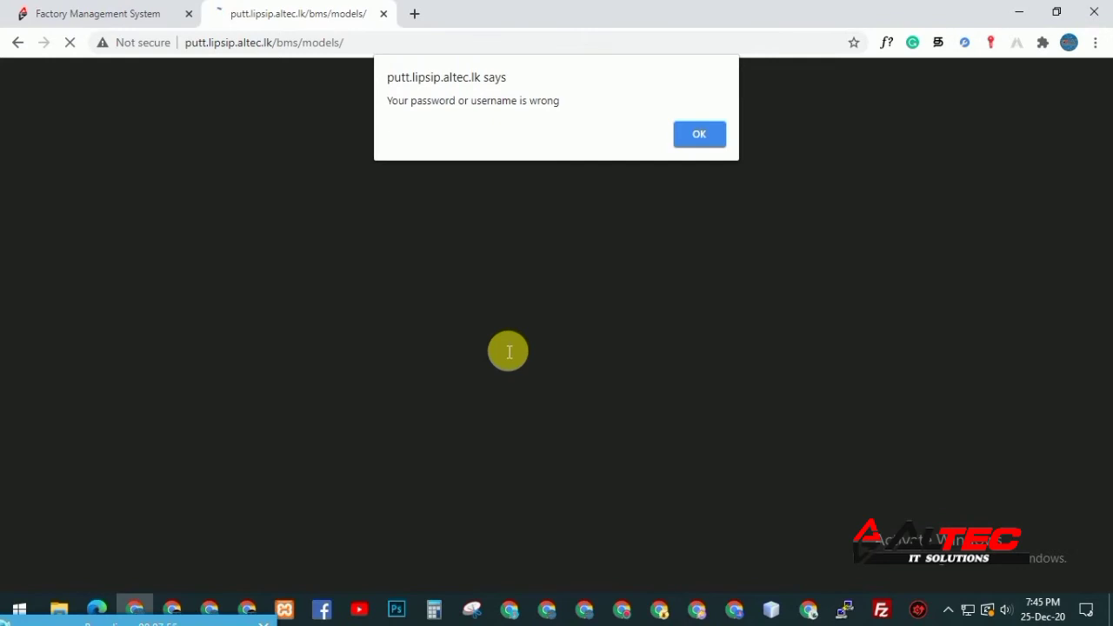
Dismiss the wrong-credentials alert and log in again with the corrected password
key("Return")
type("kmh")
key("Tab")
type("*************")
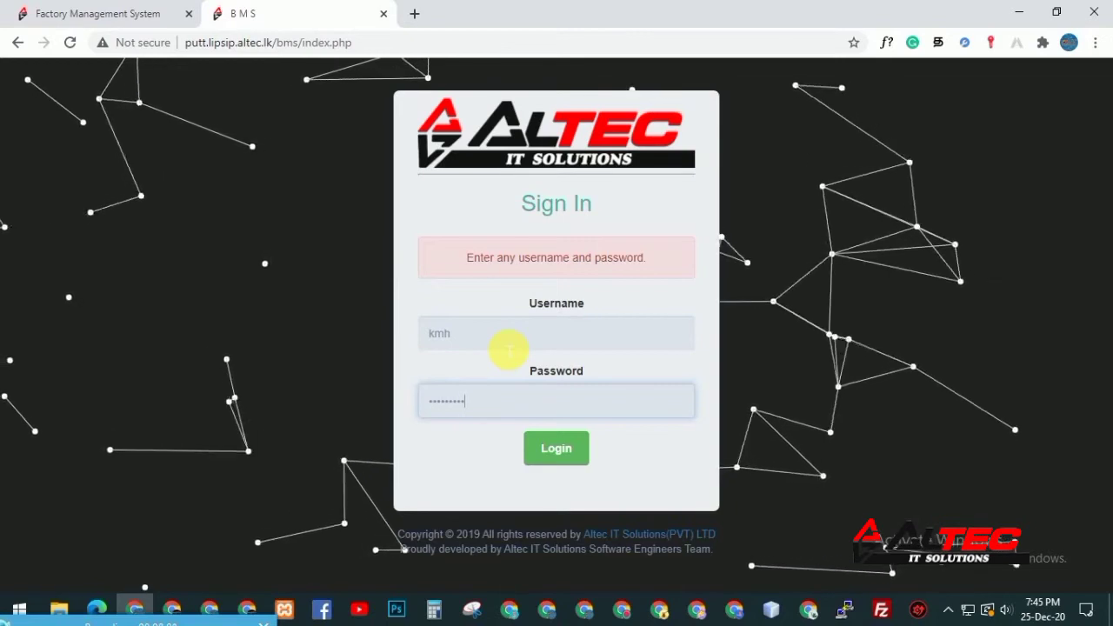
key("Return")
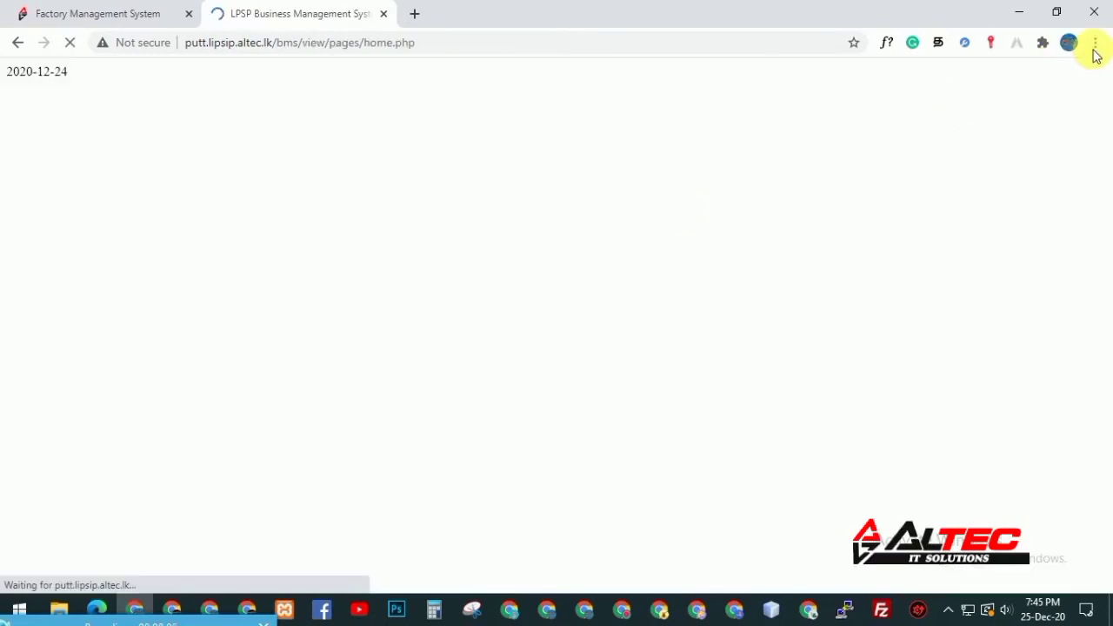
Zoom the browser page out to 90%
left_click(1094, 42)
left_click(986, 194)
left_click(500, 178)
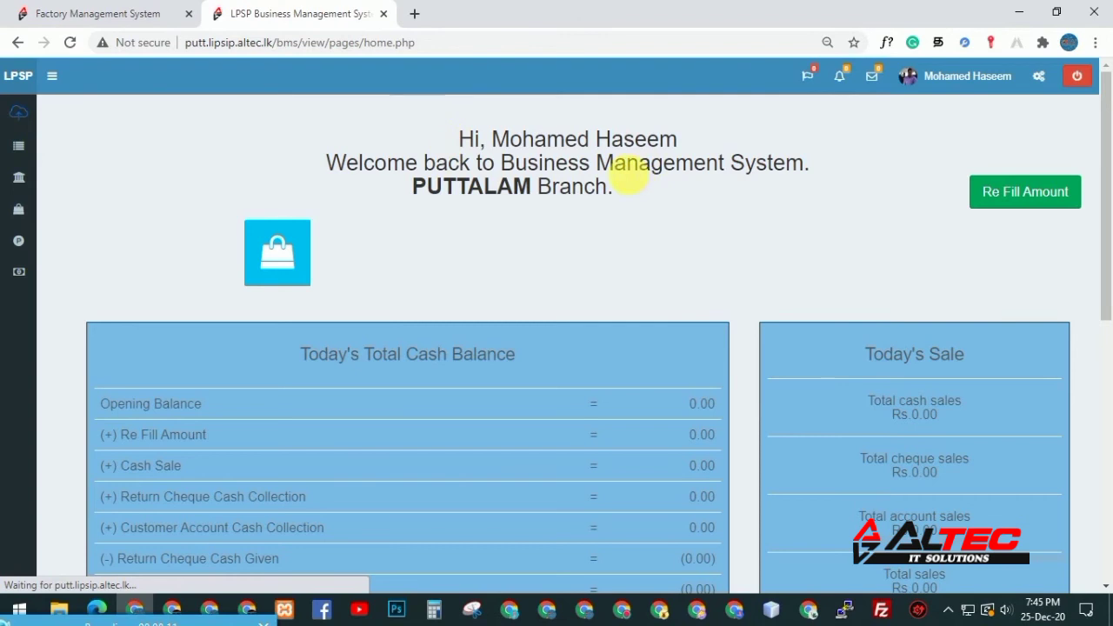
Scroll the Puttalam home dashboard down to the zero cheque and account collection panels
double_click(456, 186)
left_click_drag(1102, 154, 1110, 119)
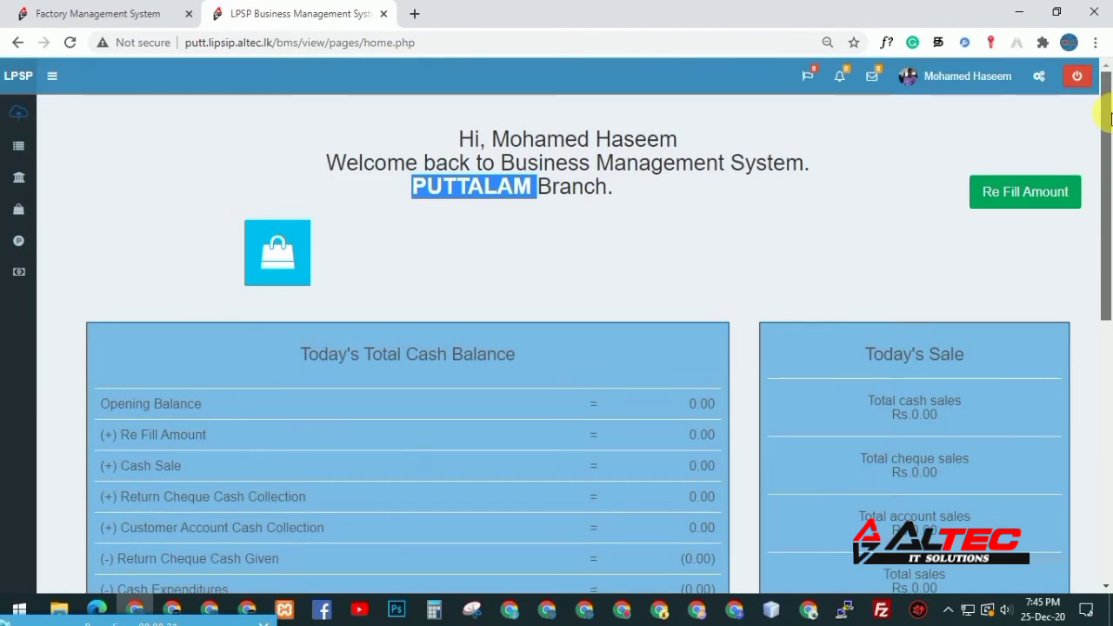
left_click_drag(1109, 118, 1107, 210)
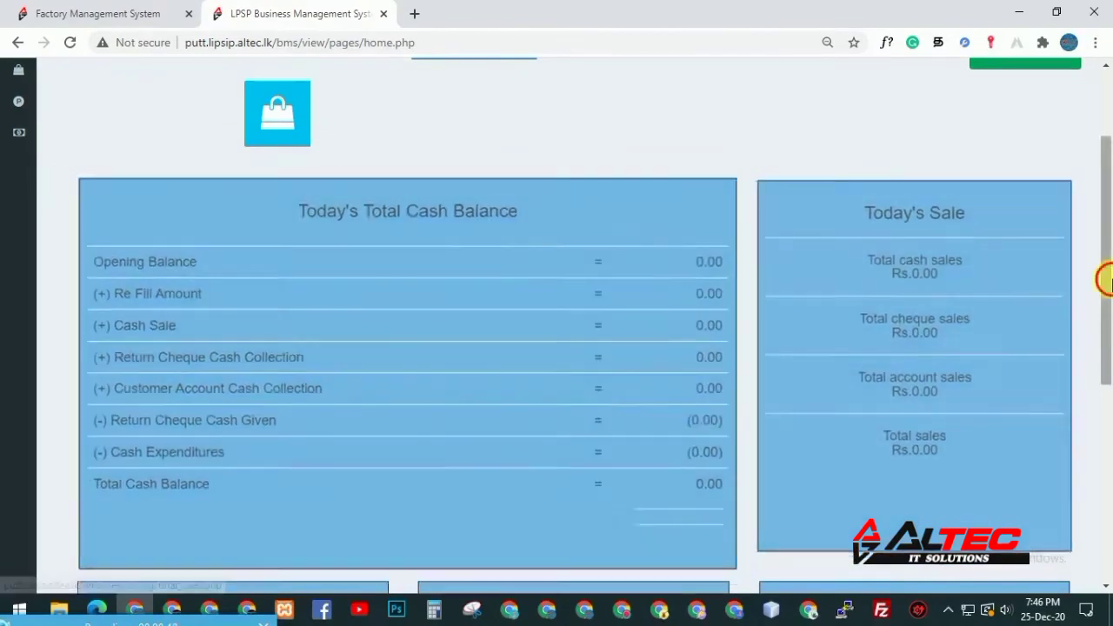
left_click_drag(1106, 280, 1101, 331)
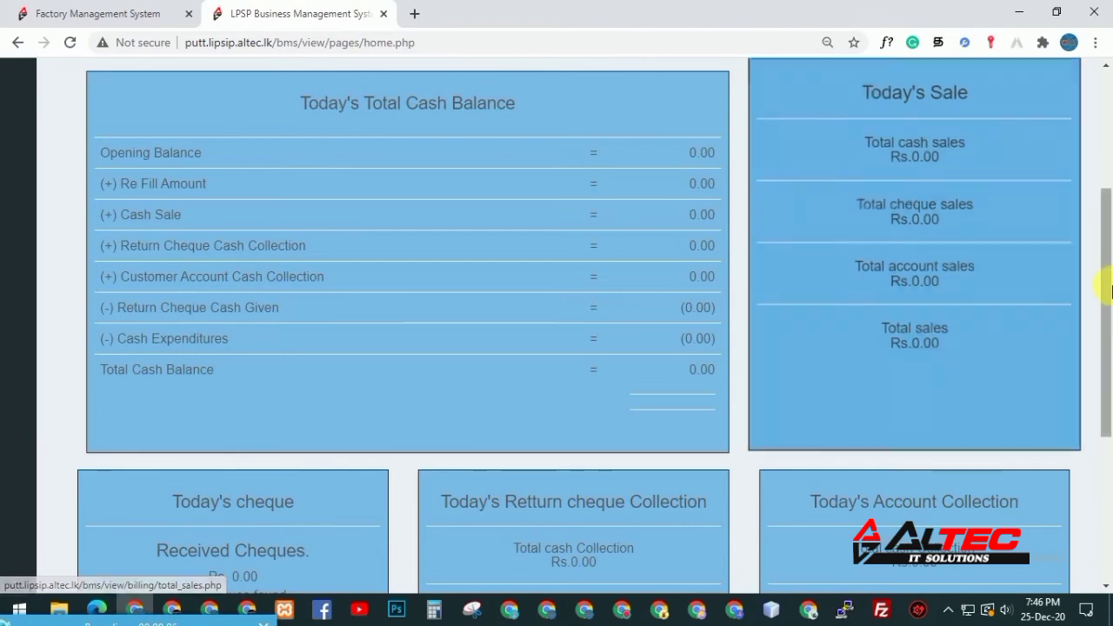
left_click_drag(1109, 292, 1110, 393)
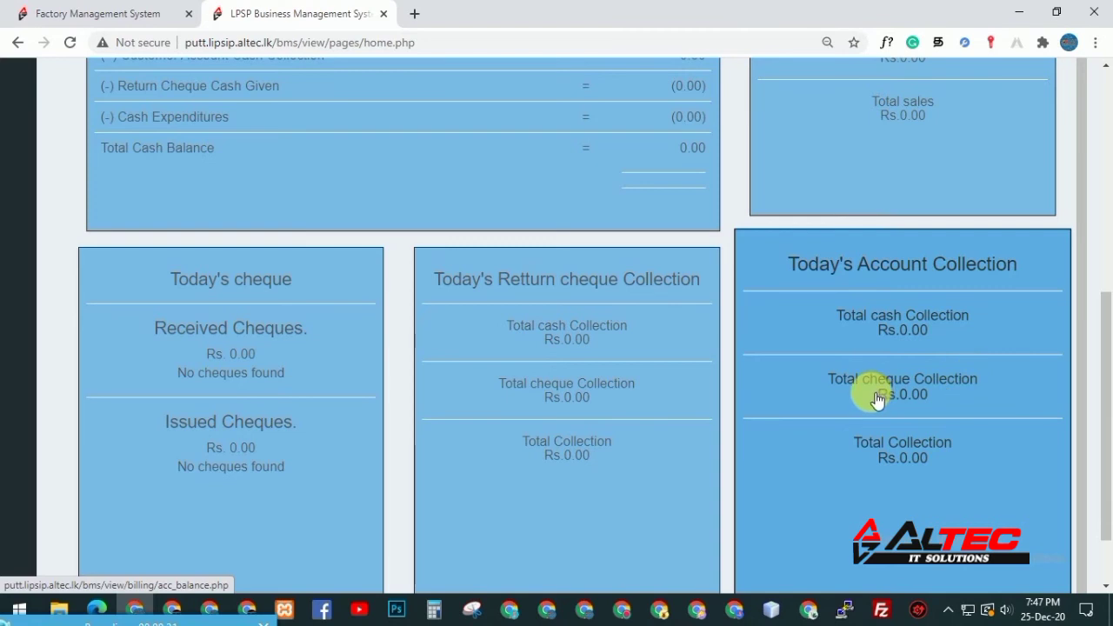
left_click_drag(1104, 372, 1101, 148)
Open Customer Payments from the Accounts section of the Report menu
left_click(13, 157)
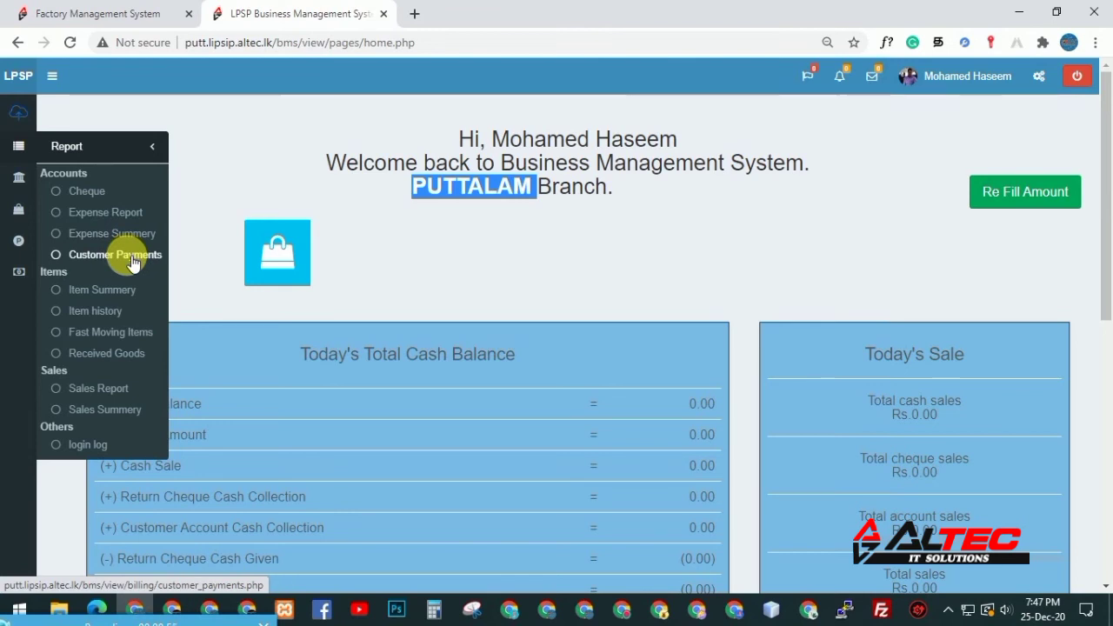
left_click(133, 260)
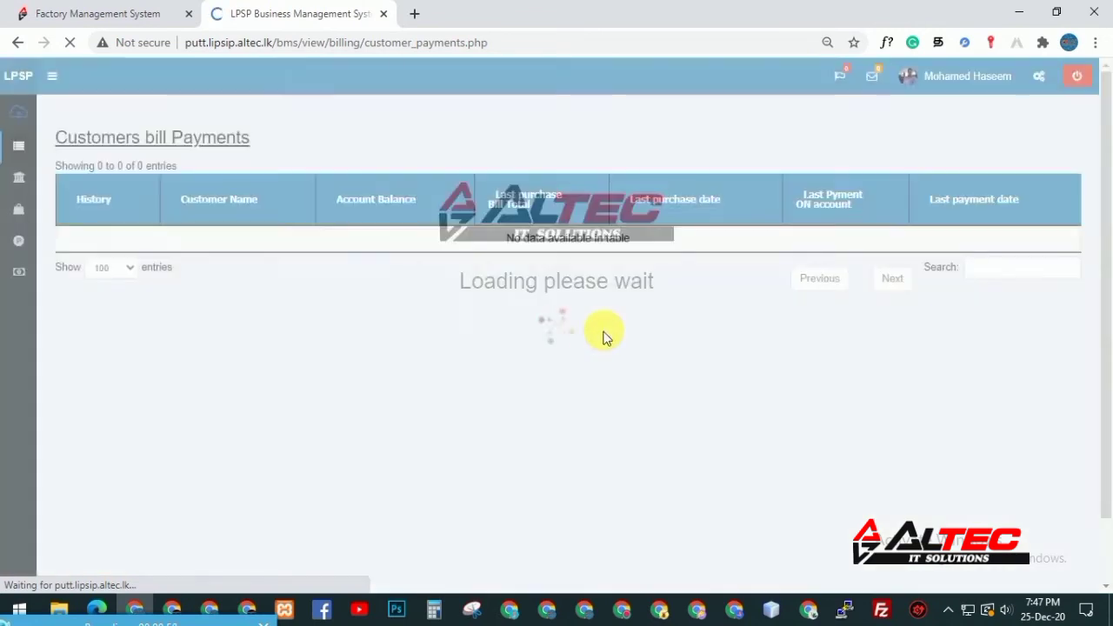
mouse_move(16, 215)
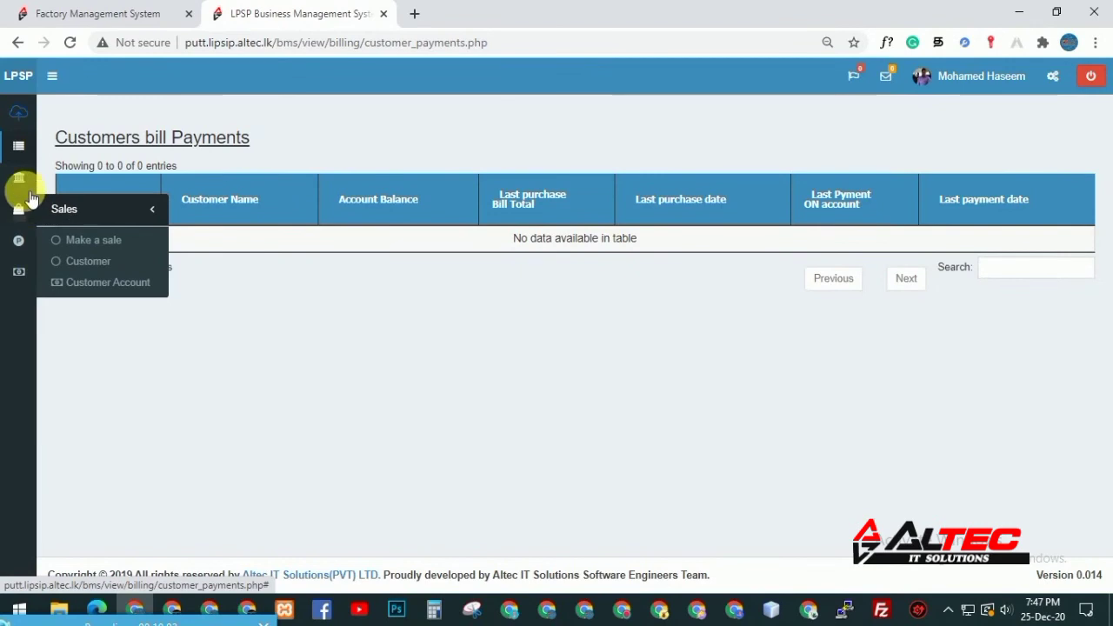
mouse_move(26, 287)
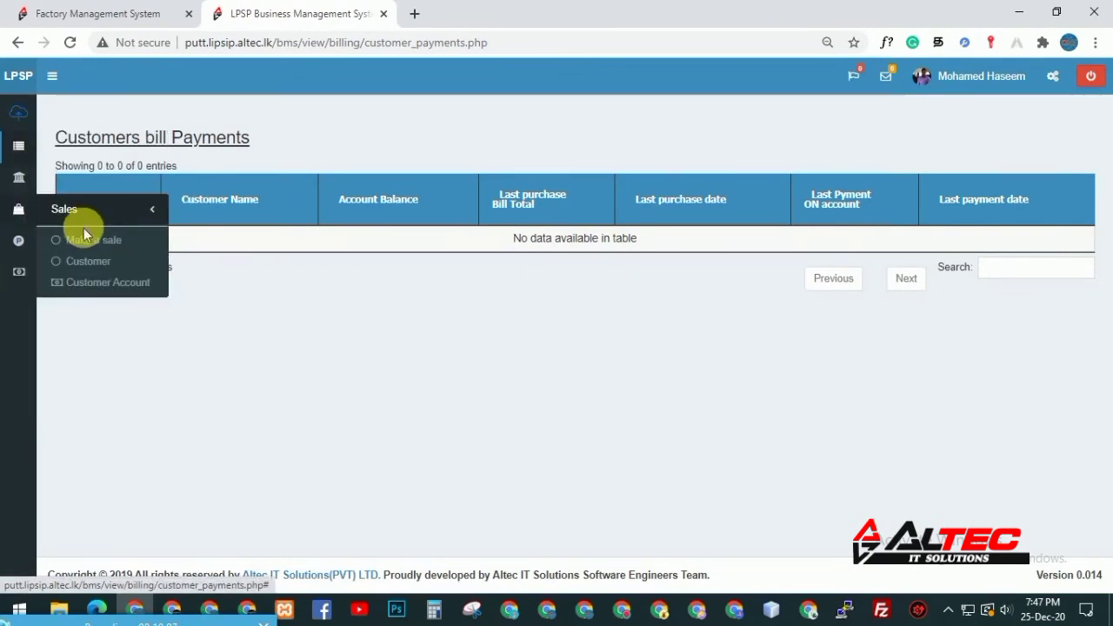
Start a new sale and pick cola 250ml from the 'c' item code suggestions
left_click(94, 245)
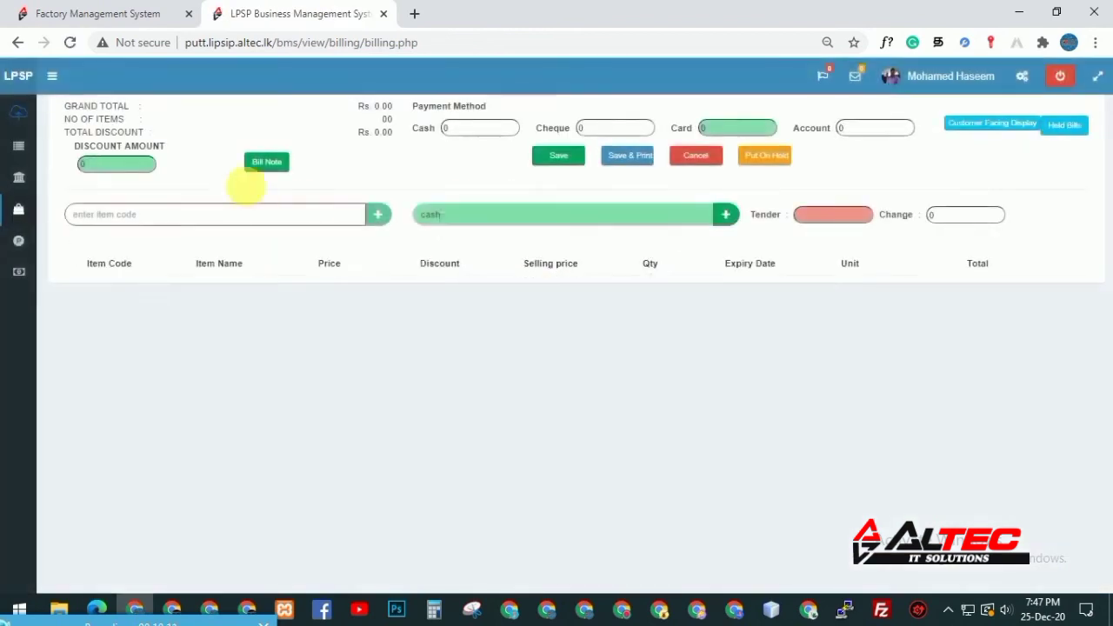
left_click(228, 212)
type("c")
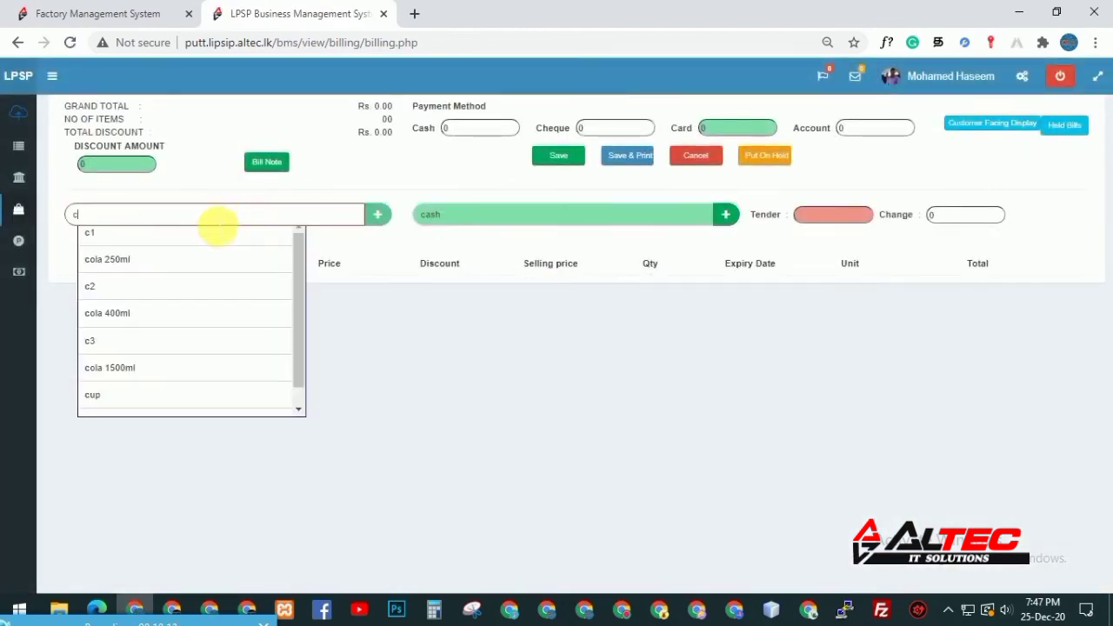
left_click(202, 252)
Close the cola 250ml sold-out message and return to the Factory Management System tab
left_click_drag(351, 197, 449, 203)
left_click(587, 198)
left_click(635, 172)
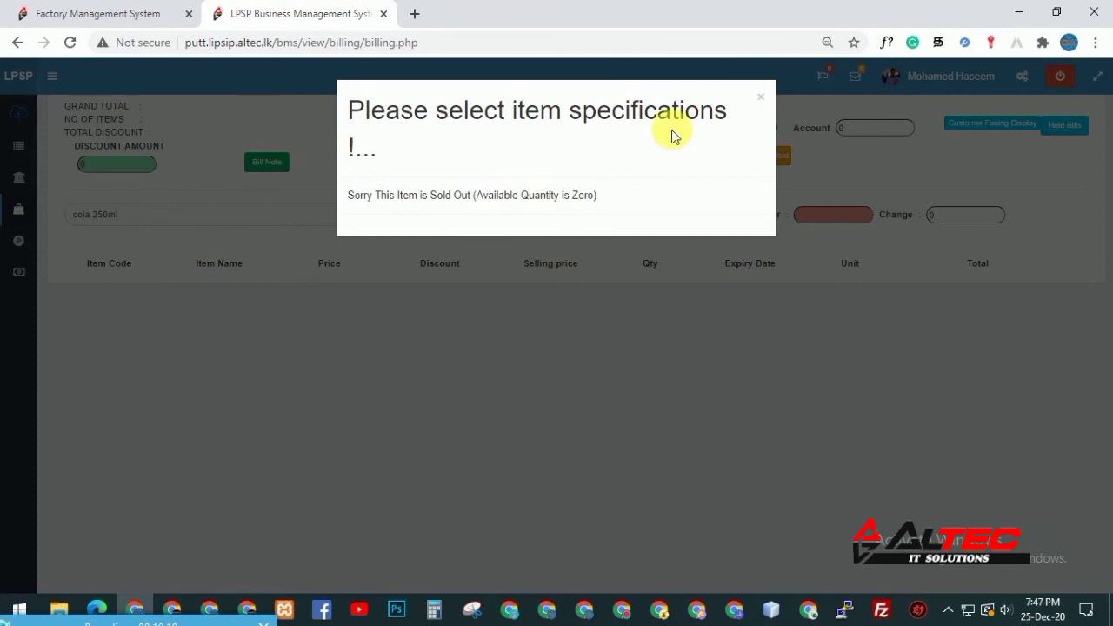
left_click(764, 101)
left_click(764, 101)
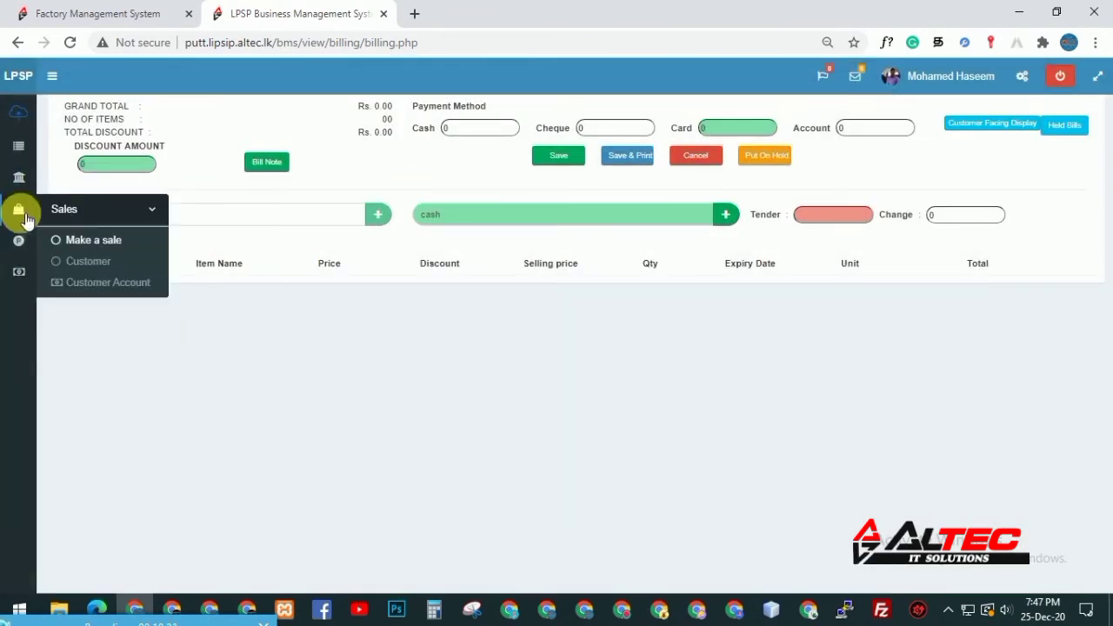
left_click(102, 8)
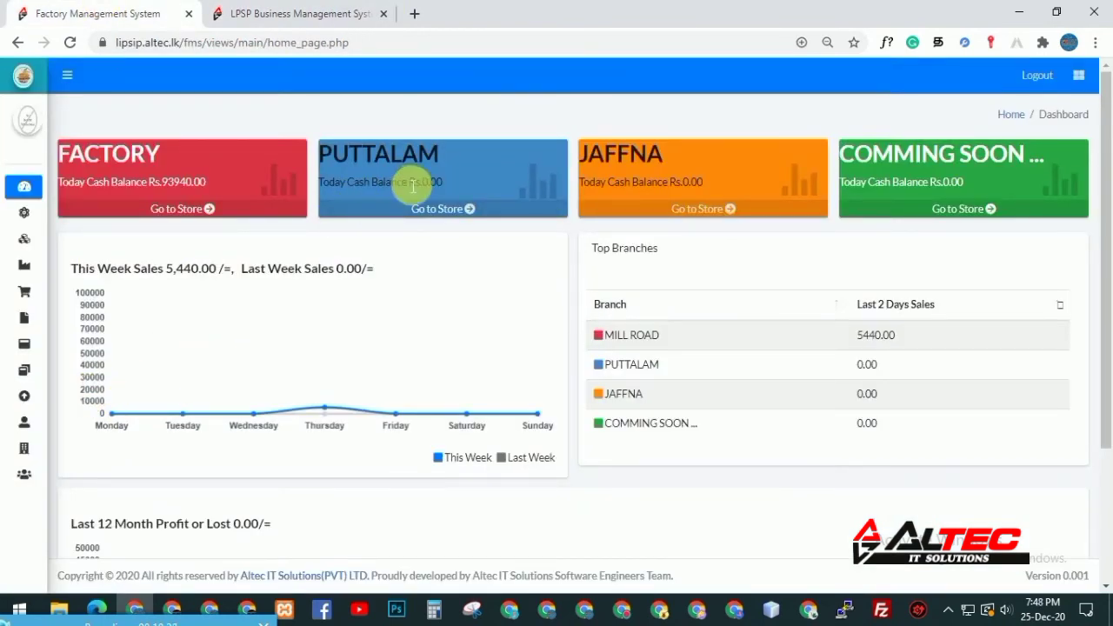
Visit Add Manufactured Item, then open the Item Summary report under Reports
mouse_move(47, 353)
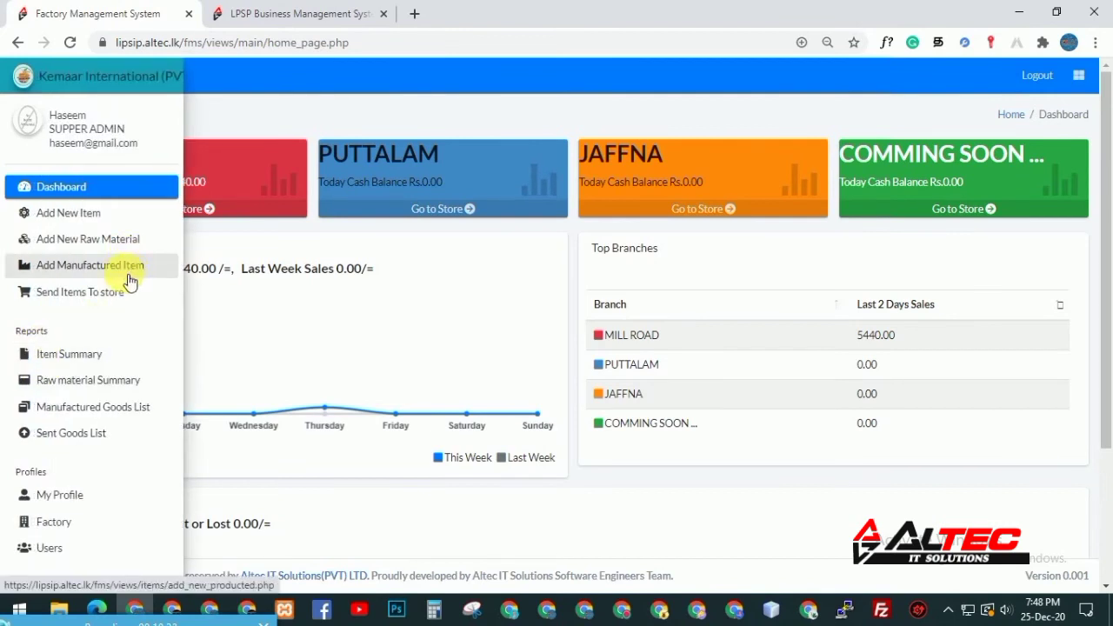
left_click(91, 265)
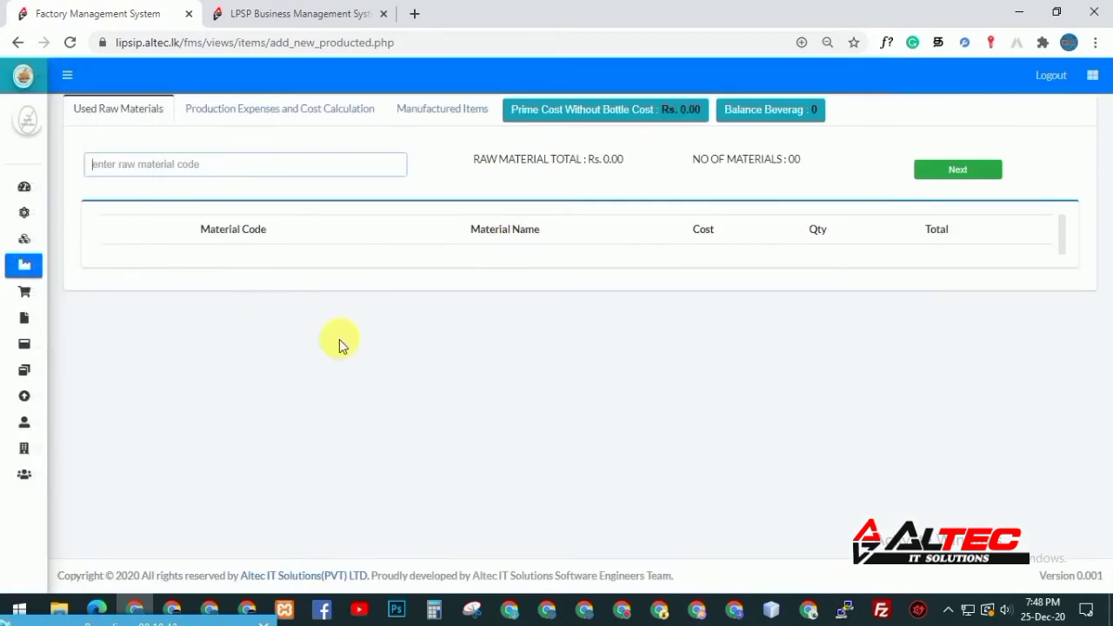
mouse_move(49, 239)
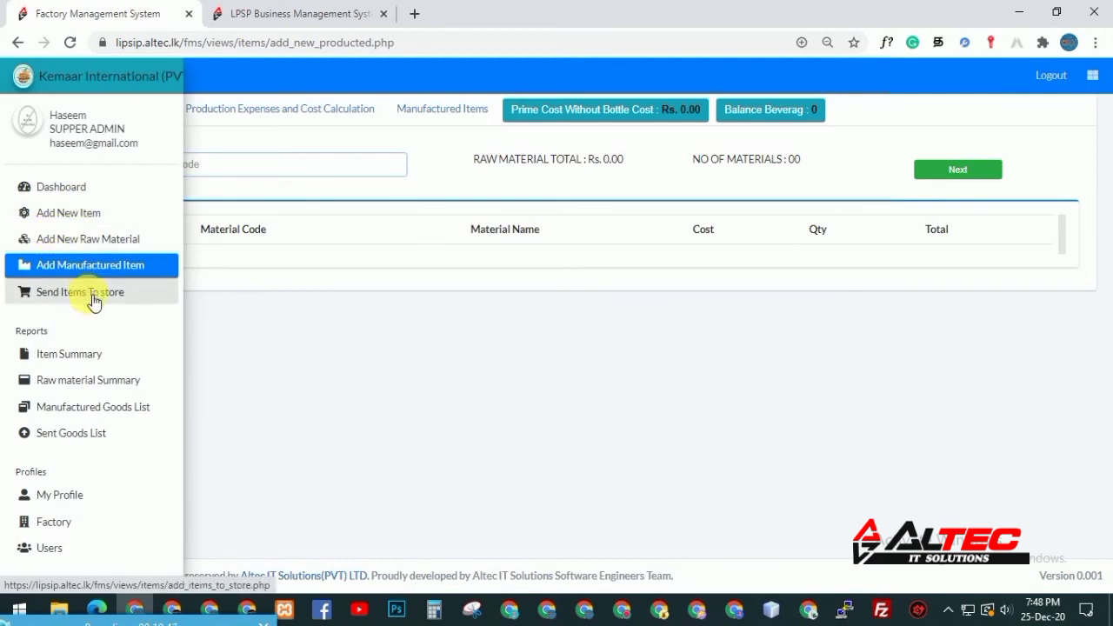
left_click(85, 361)
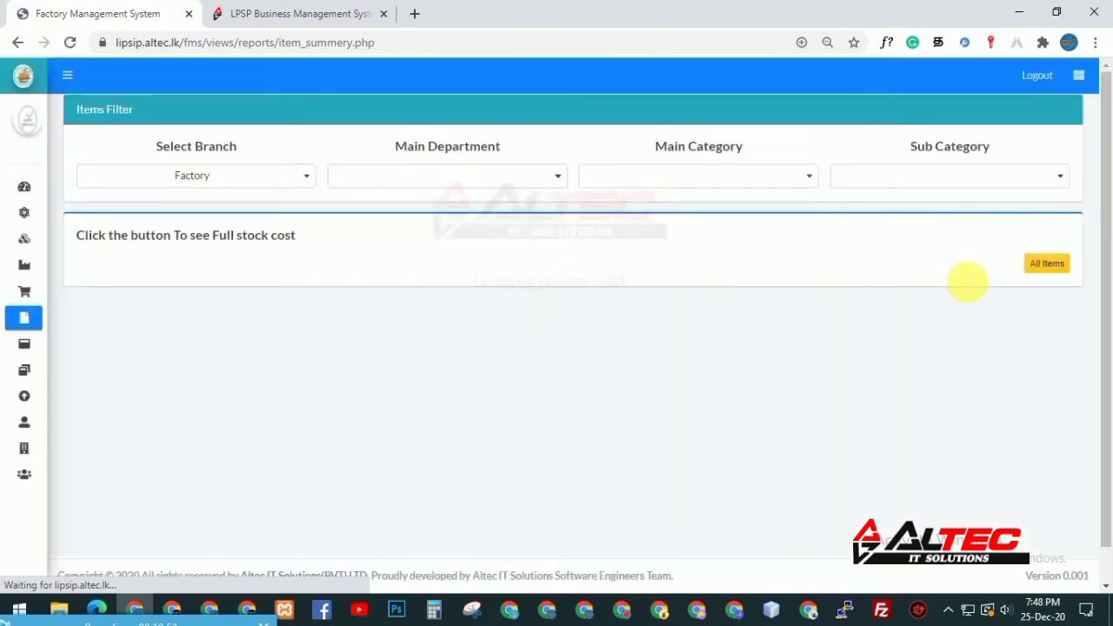
List all factory items and highlight Cola 250ml's 56,525.00 total cost and 1615 pcs
left_click(1061, 265)
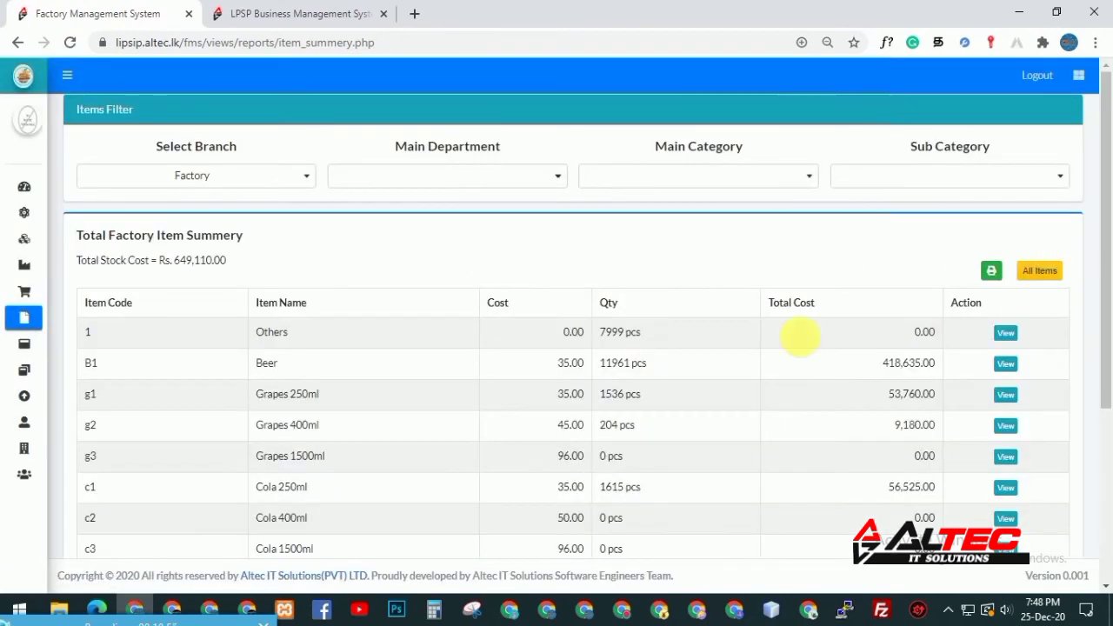
left_click_drag(1109, 208, 1109, 267)
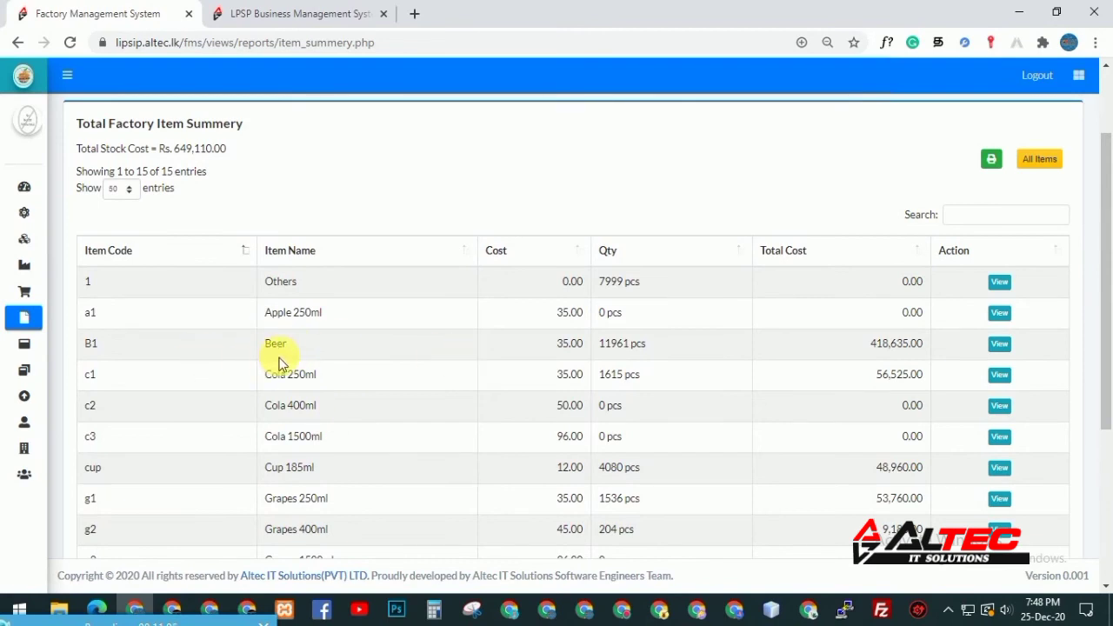
left_click_drag(271, 374, 324, 379)
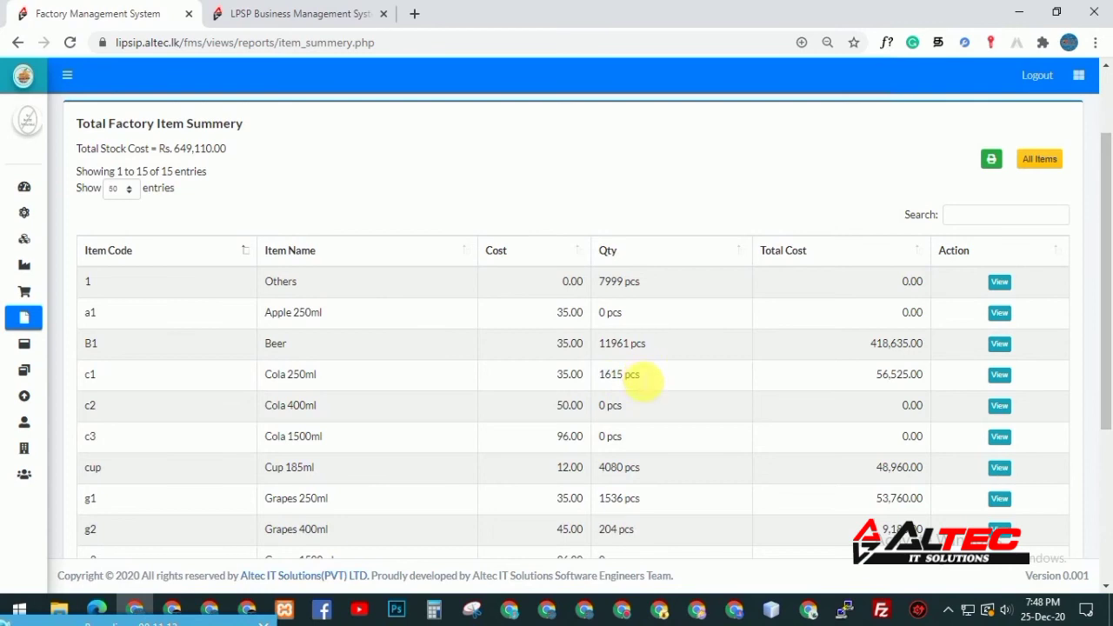
left_click(884, 382)
left_click_drag(904, 376, 915, 376)
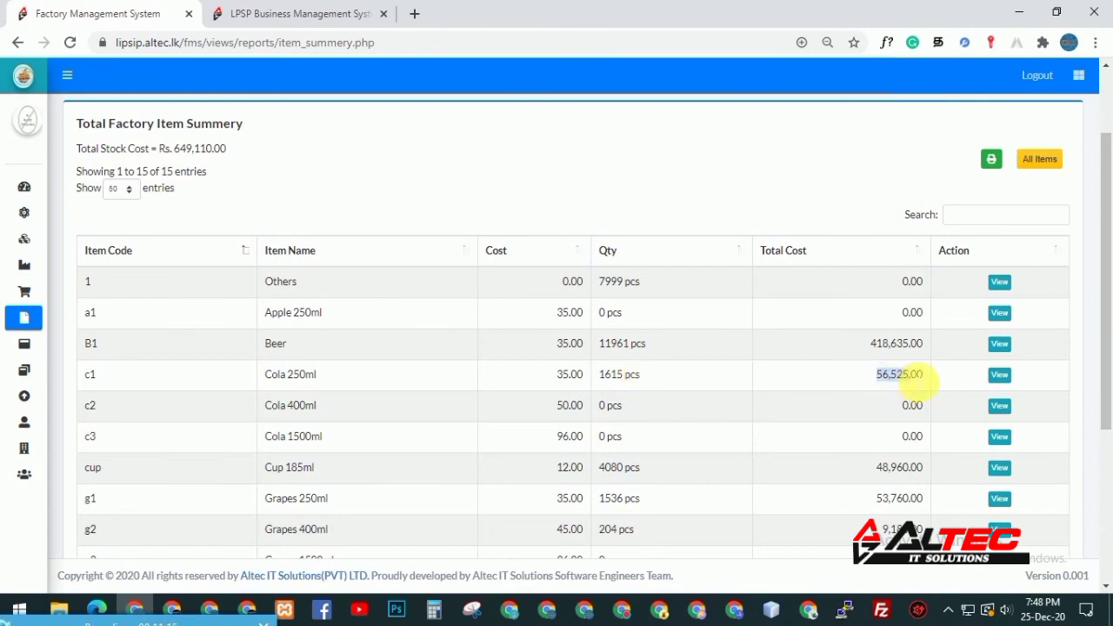
left_click_drag(1101, 303, 1109, 272)
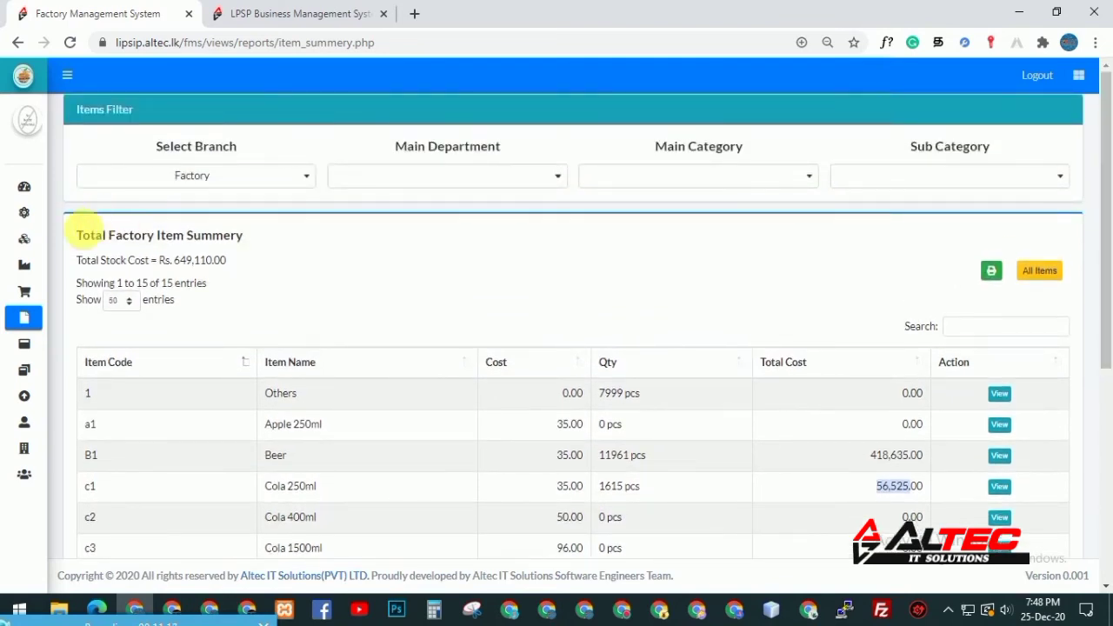
left_click_drag(599, 487, 624, 487)
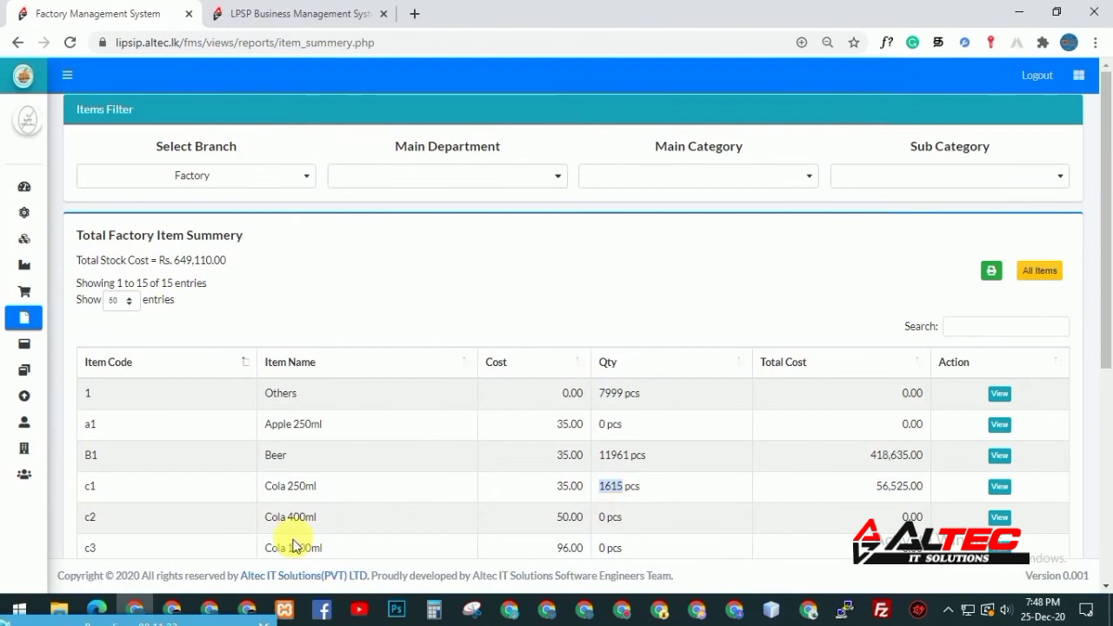
mouse_move(26, 348)
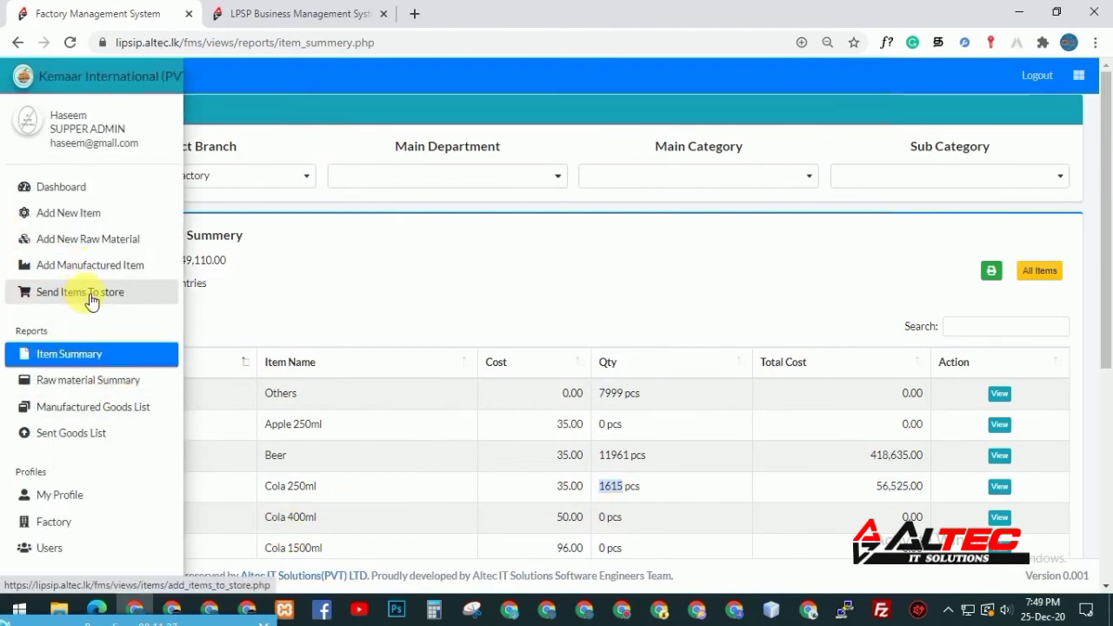
Open Send Items To Store and choose PUTTALAM as the receiving branch
left_click(92, 300)
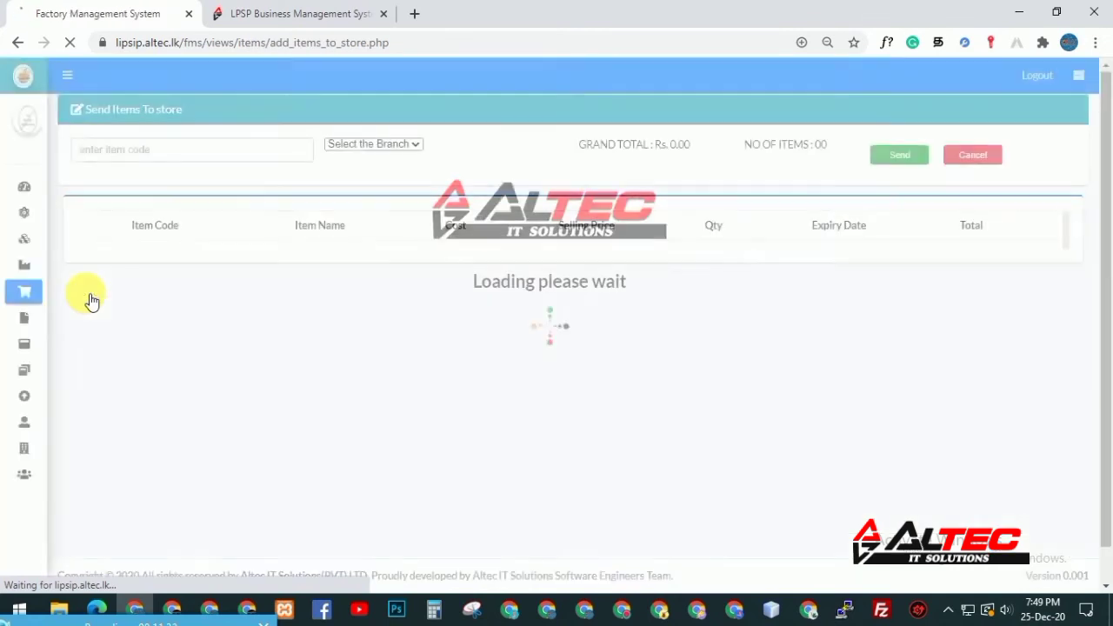
left_click(402, 152)
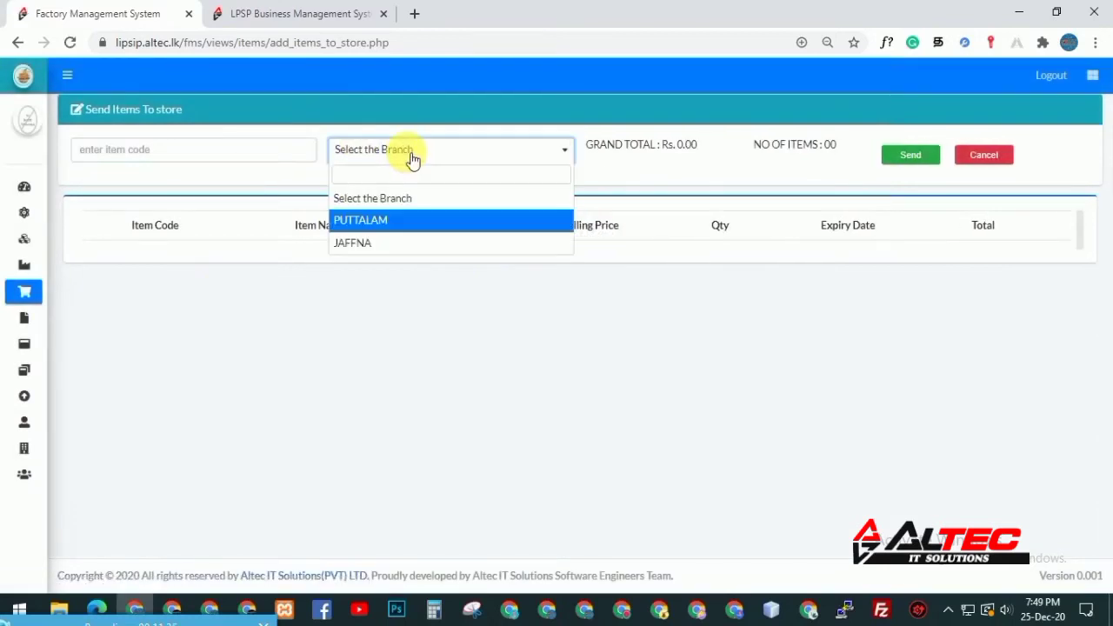
left_click(381, 220)
Add cola 250ml to the transfer with no expiry date
left_click(203, 157)
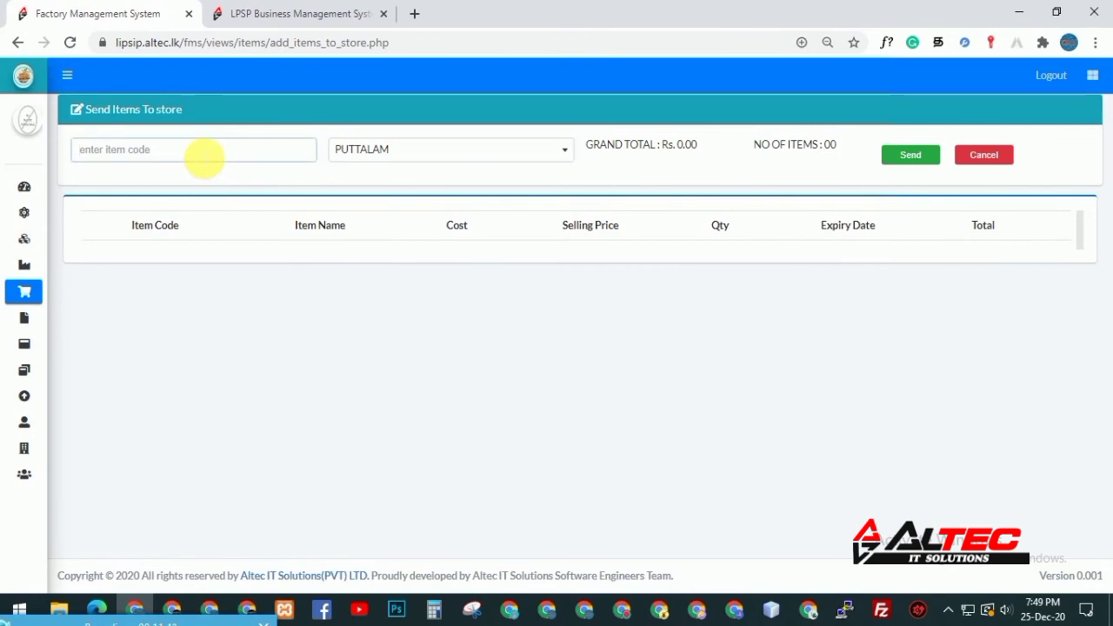
type("c")
key("Down")
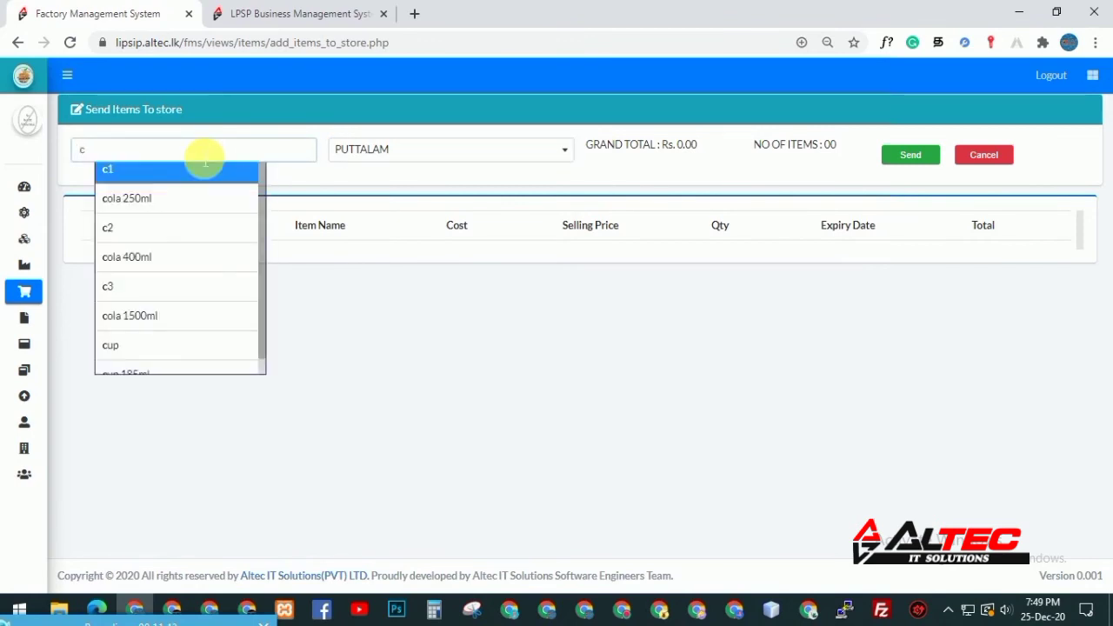
key("Down")
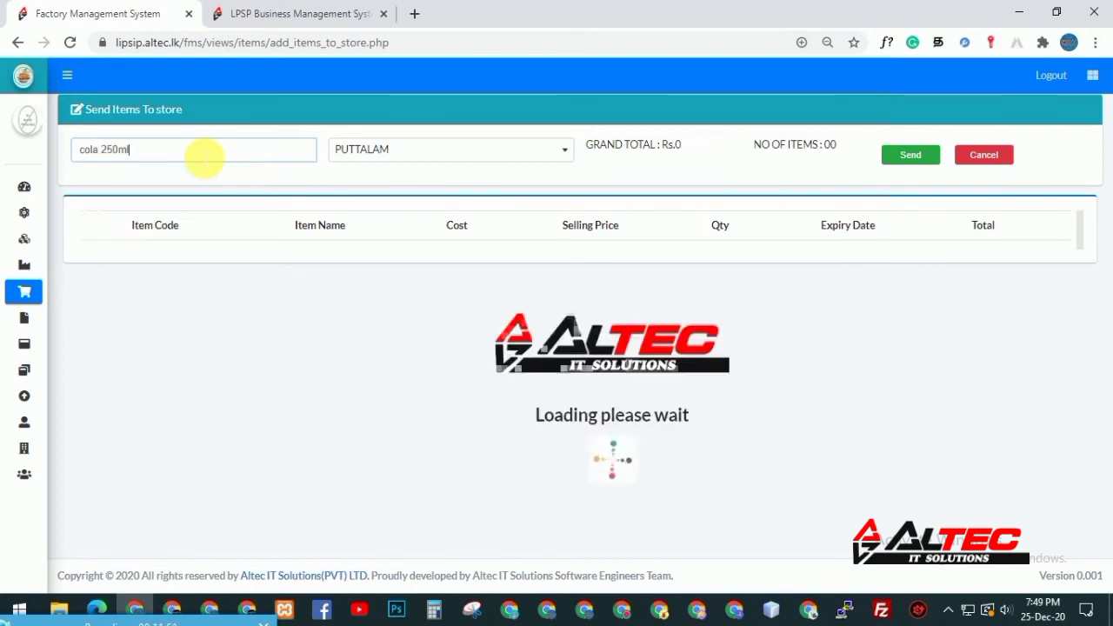
key("Return")
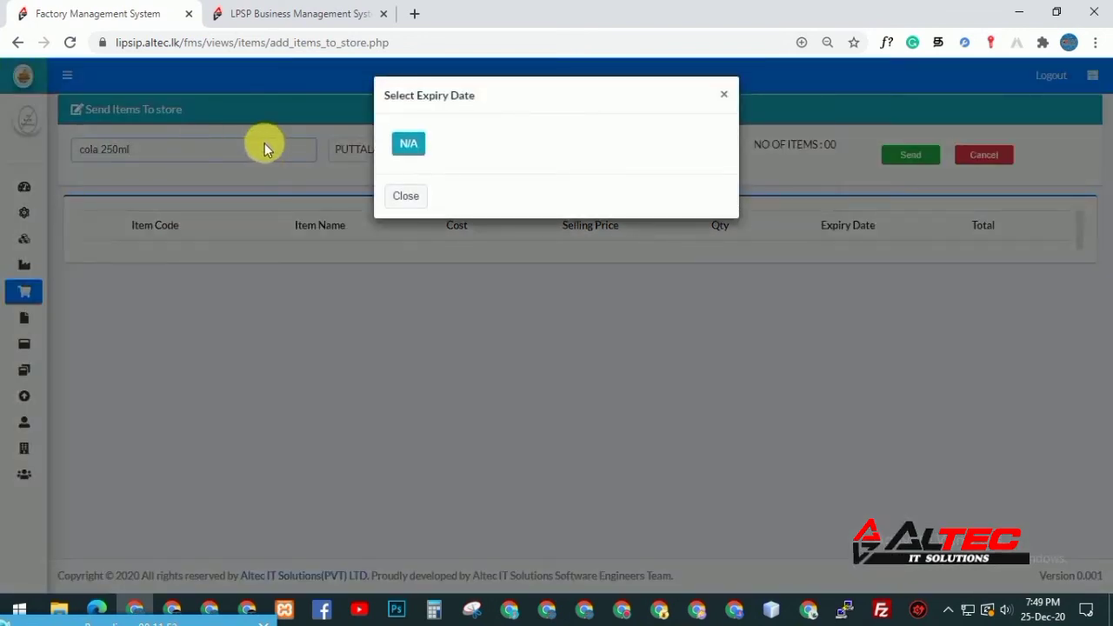
left_click(409, 144)
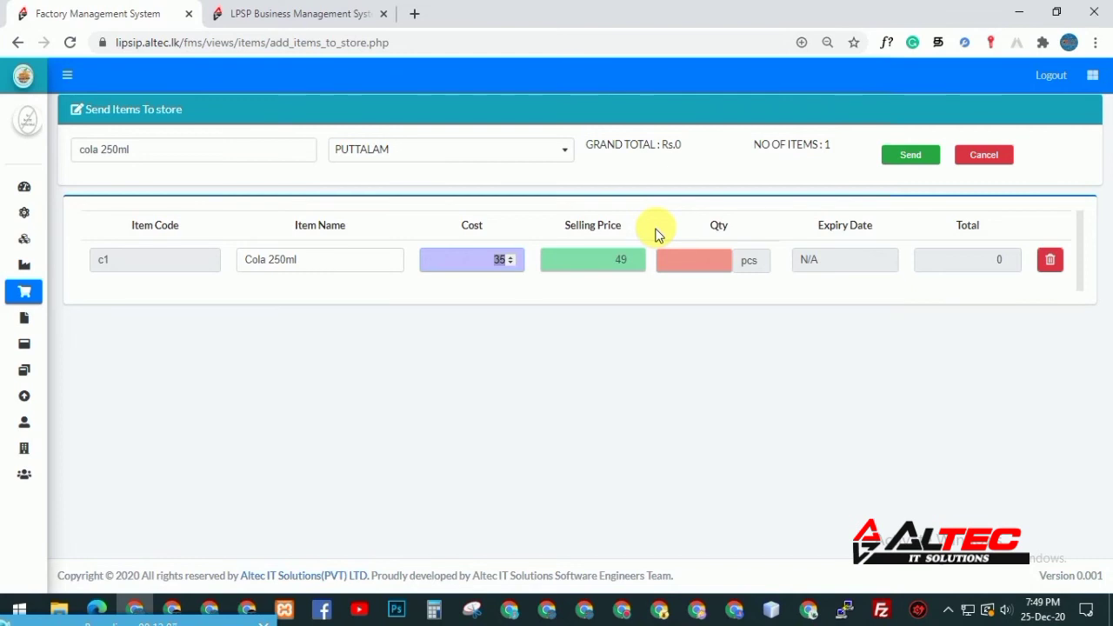
Set cola 250ml's quantity to 100 pcs, then pick cola 400ml from the suggestions
key("Tab")
type("100")
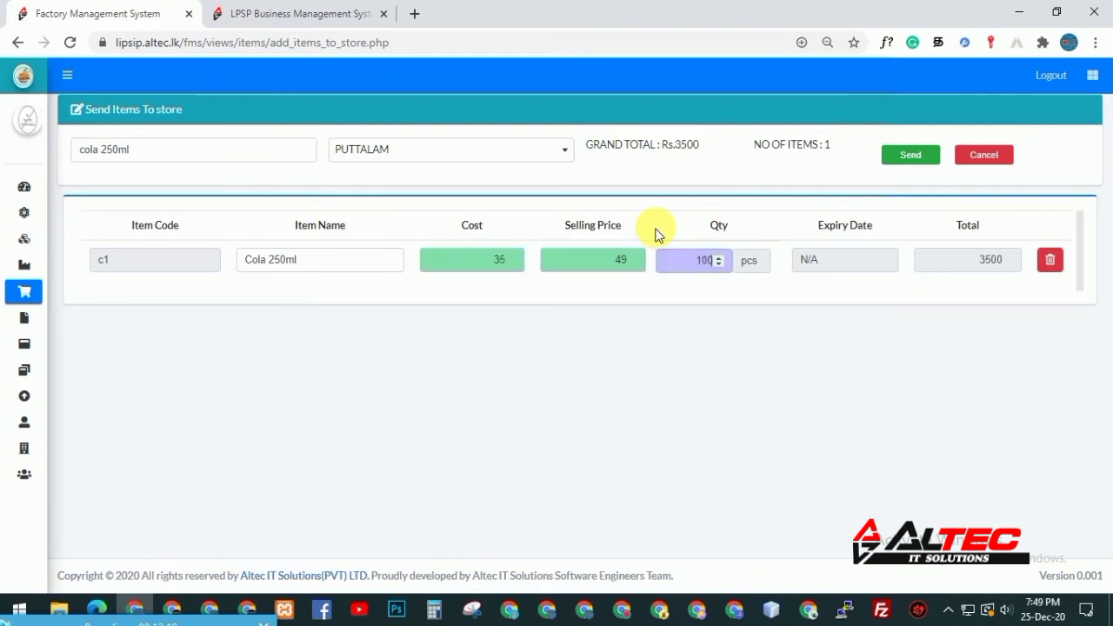
key("Return")
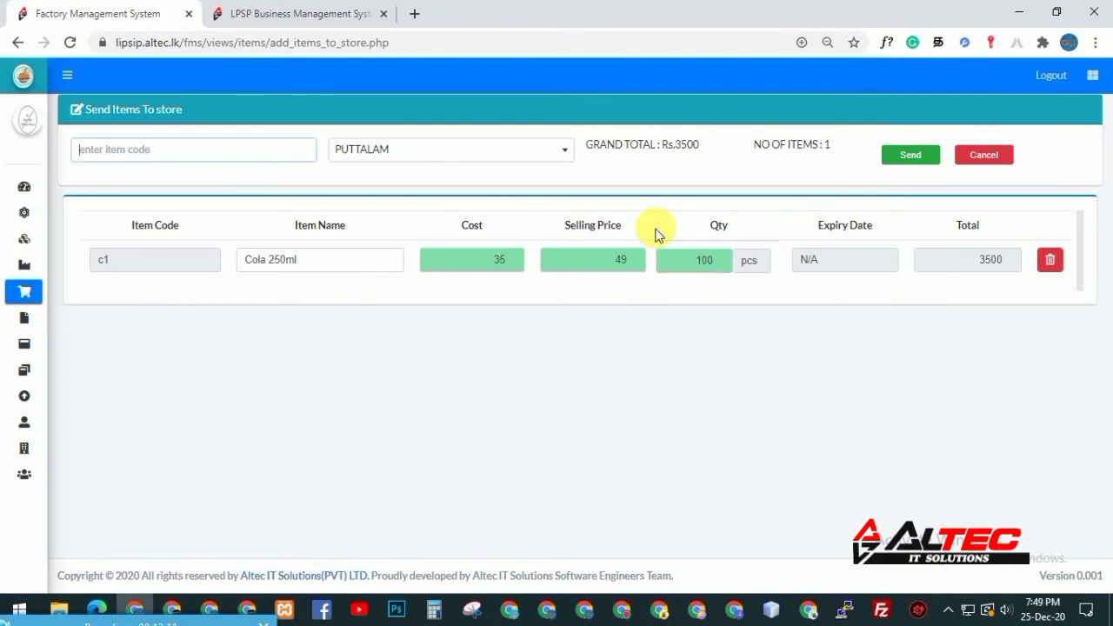
type("c")
key("Down")
key("Down")
key("Down")
key("Down")
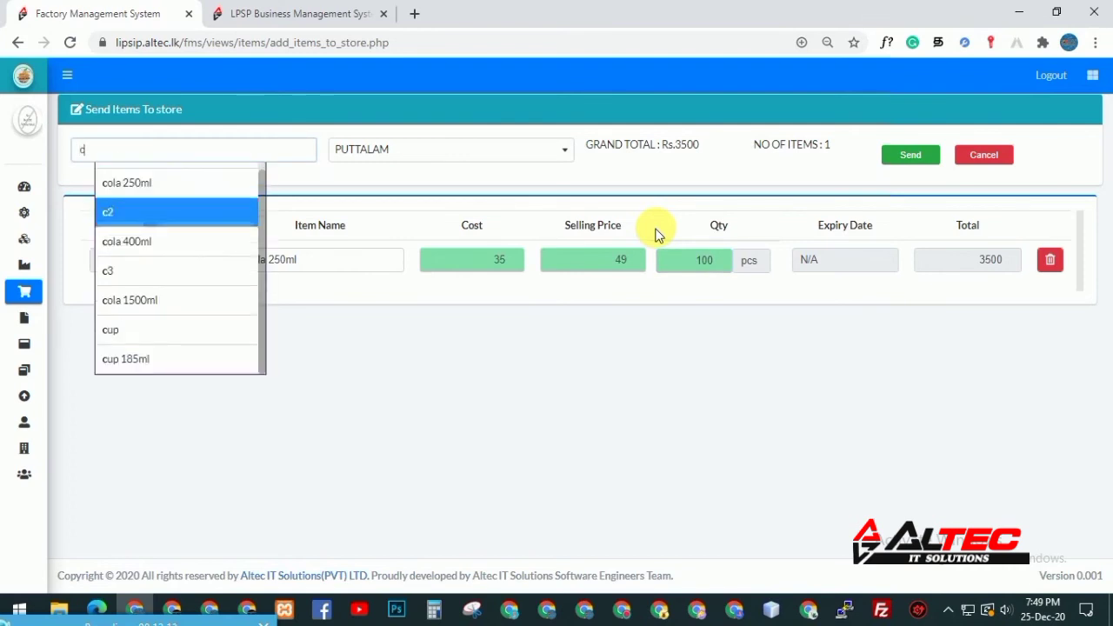
key("Return")
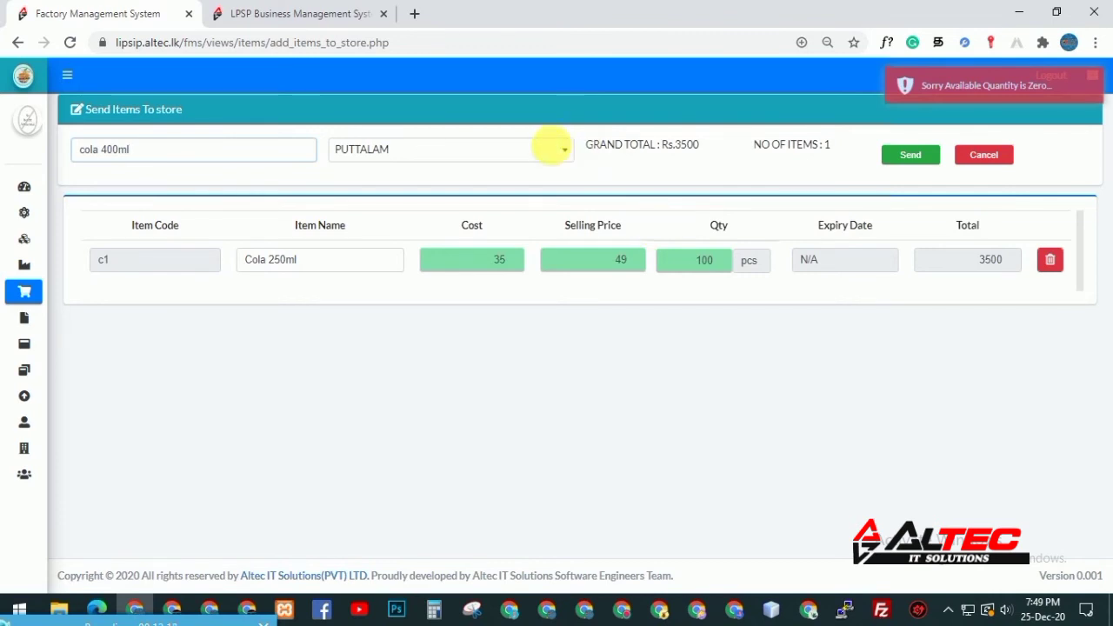
Replace the item search with 'c', choose cup, and add it with no expiry date
triple_click(148, 155)
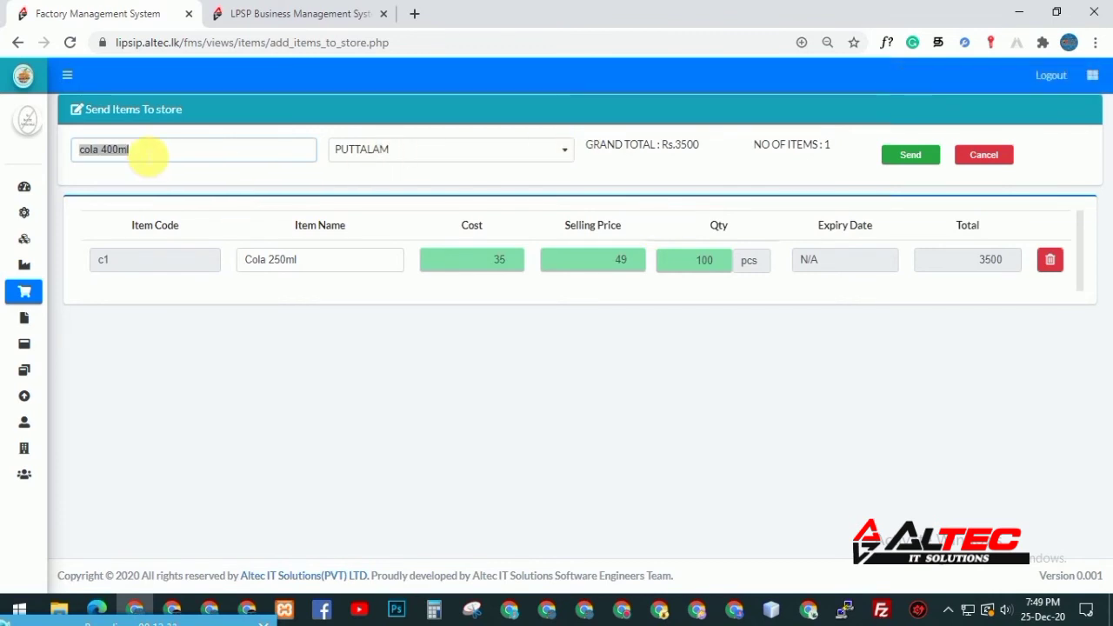
type("c")
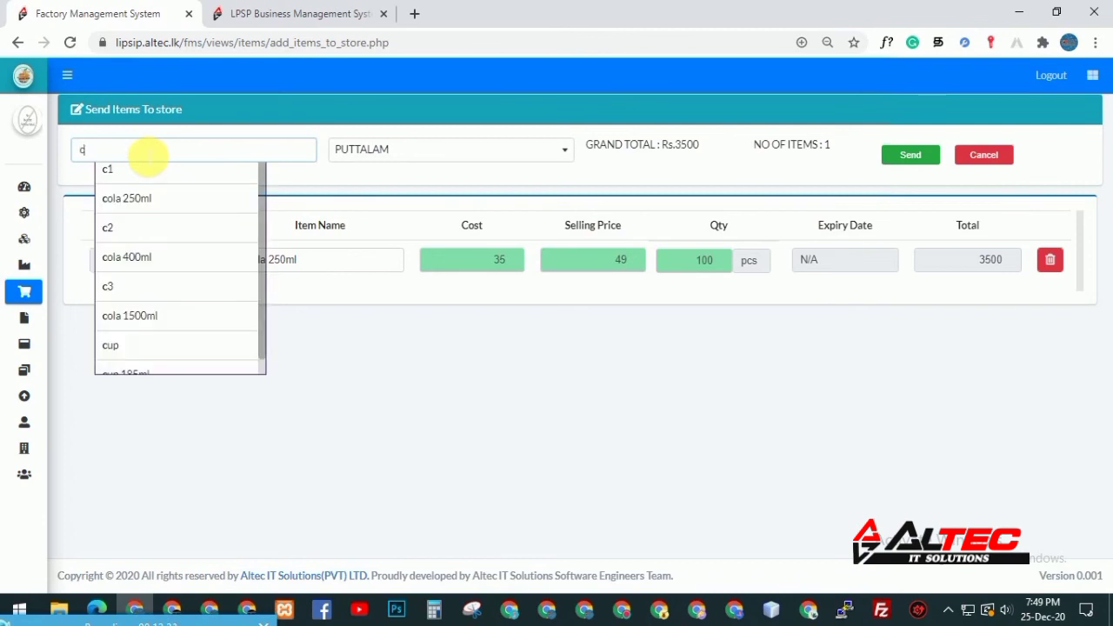
key("Down")
key("Down")
key("Down")
key("Down")
key("Down")
key("Down")
key("Down")
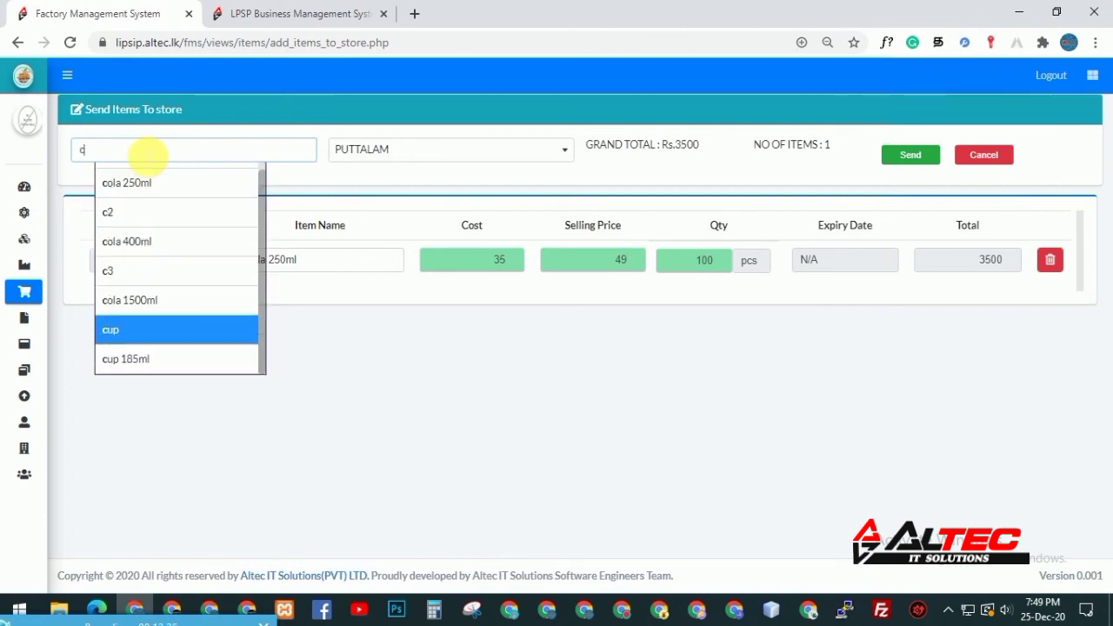
key("Return")
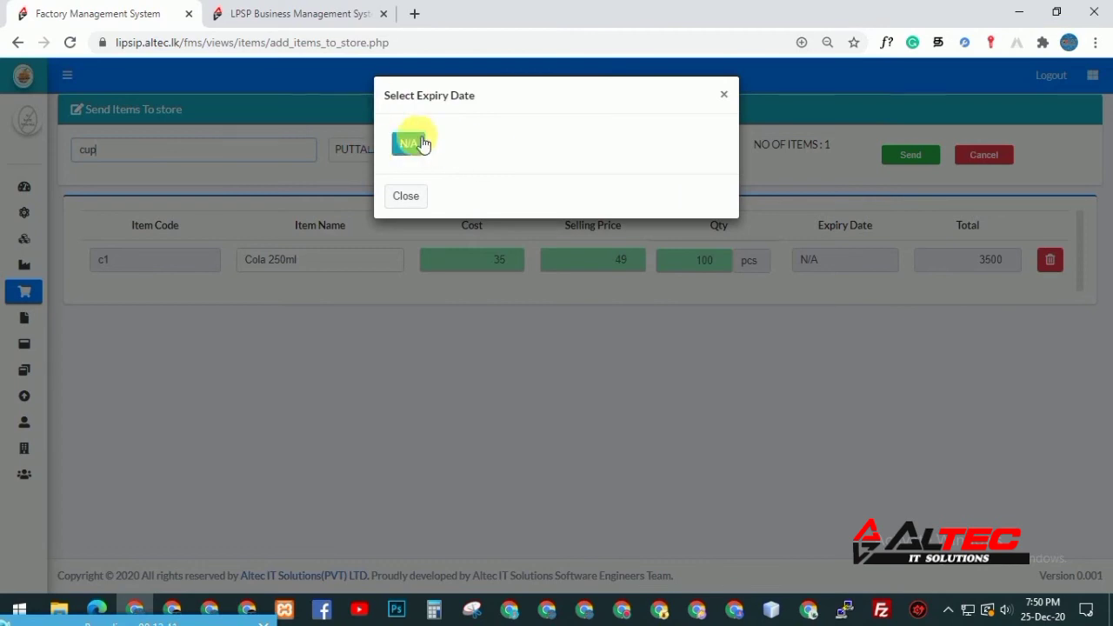
left_click_drag(416, 98, 479, 95)
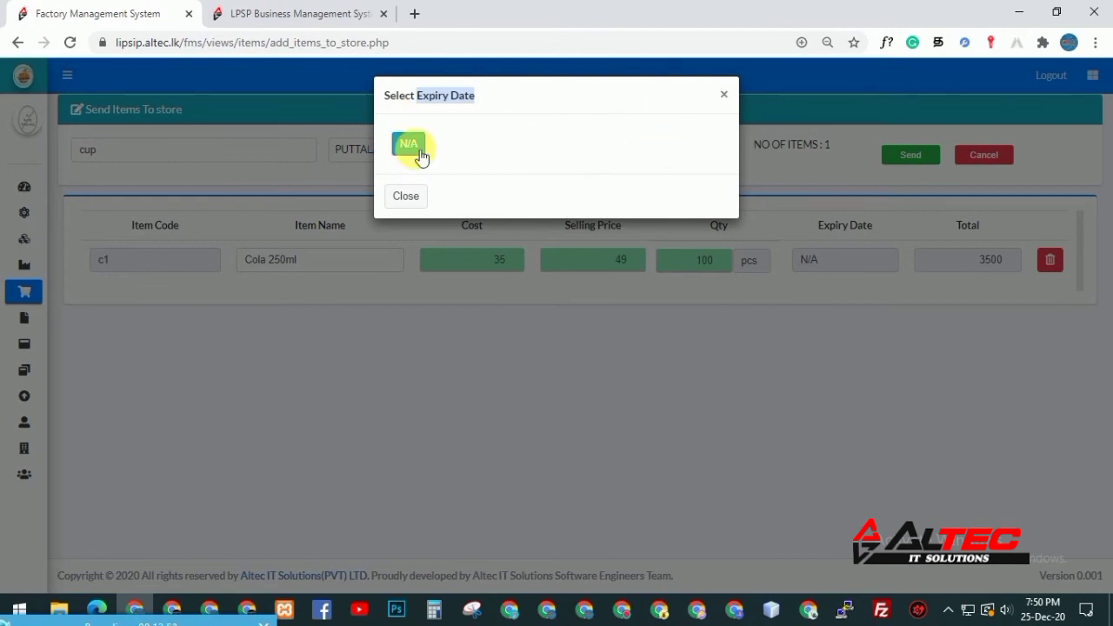
left_click(408, 145)
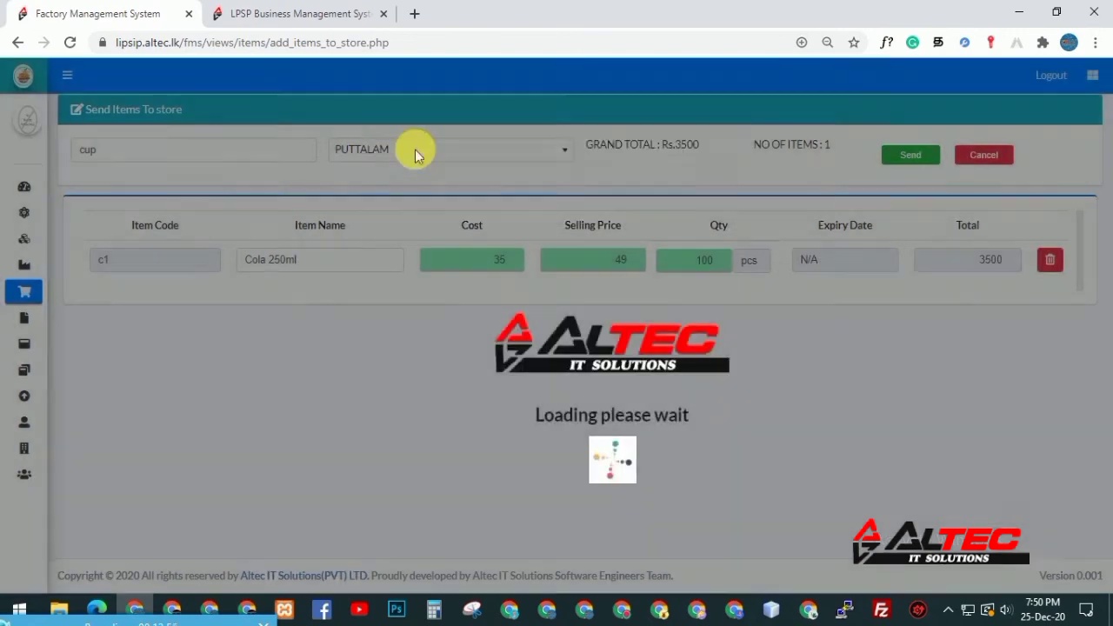
Enter 100 for Cup 185ml, then change it to 10000, triggering the 4080-available warning
key("Tab")
key("Tab")
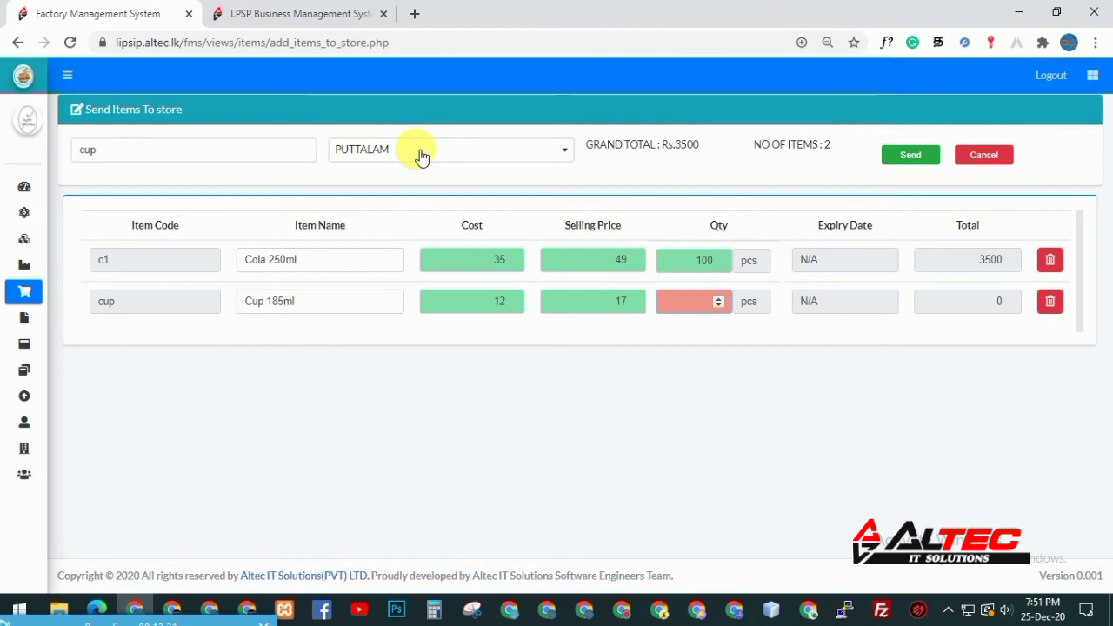
type("100")
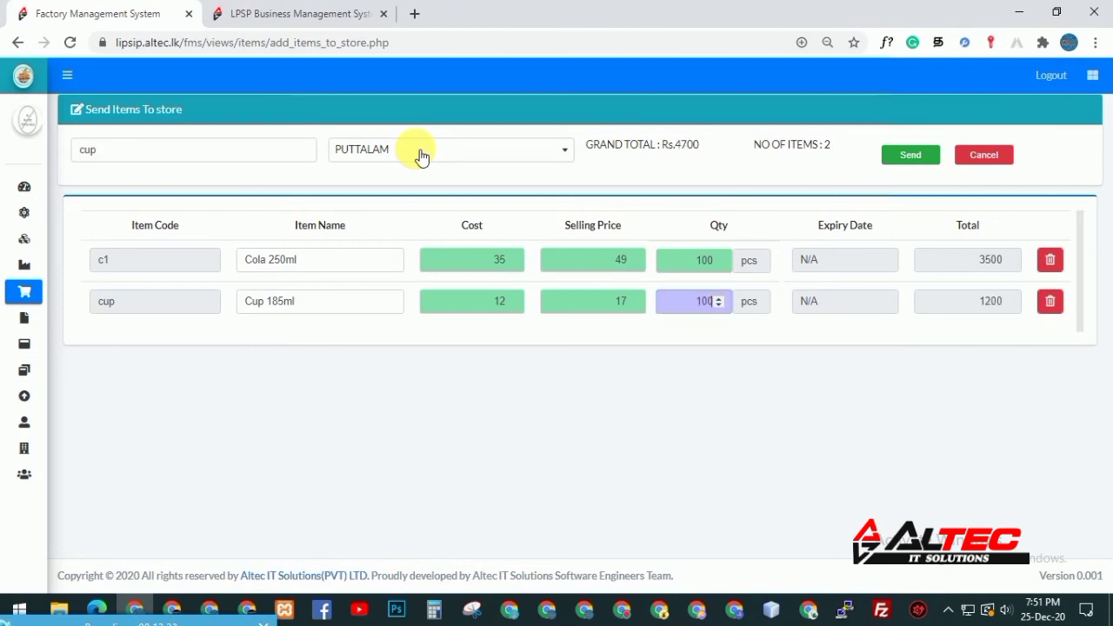
key("Return")
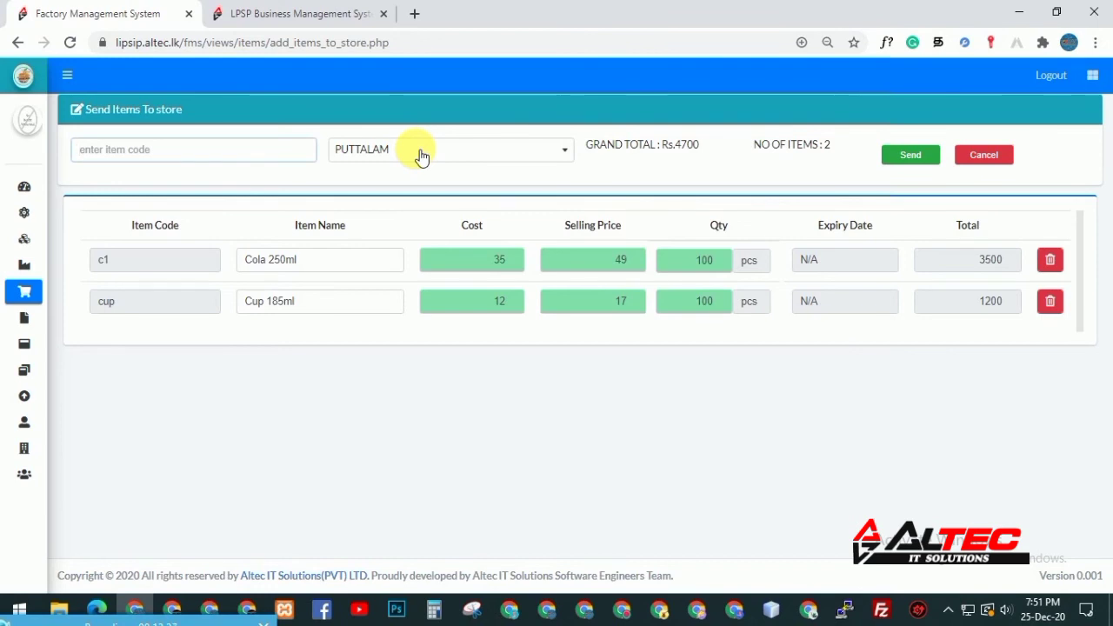
double_click(684, 304)
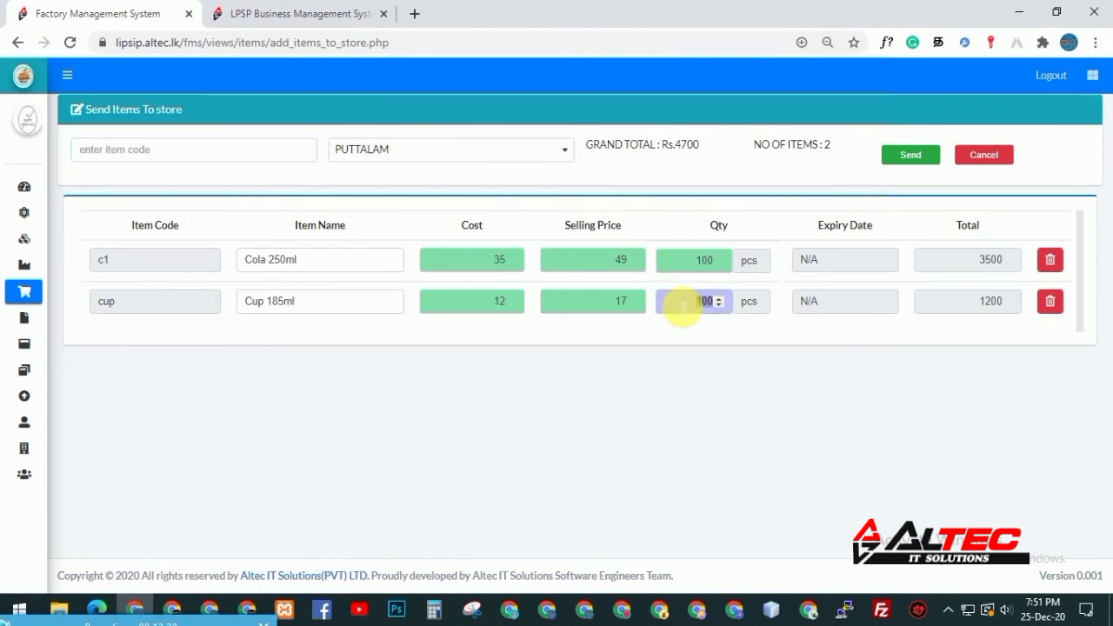
type("1000")
type("0")
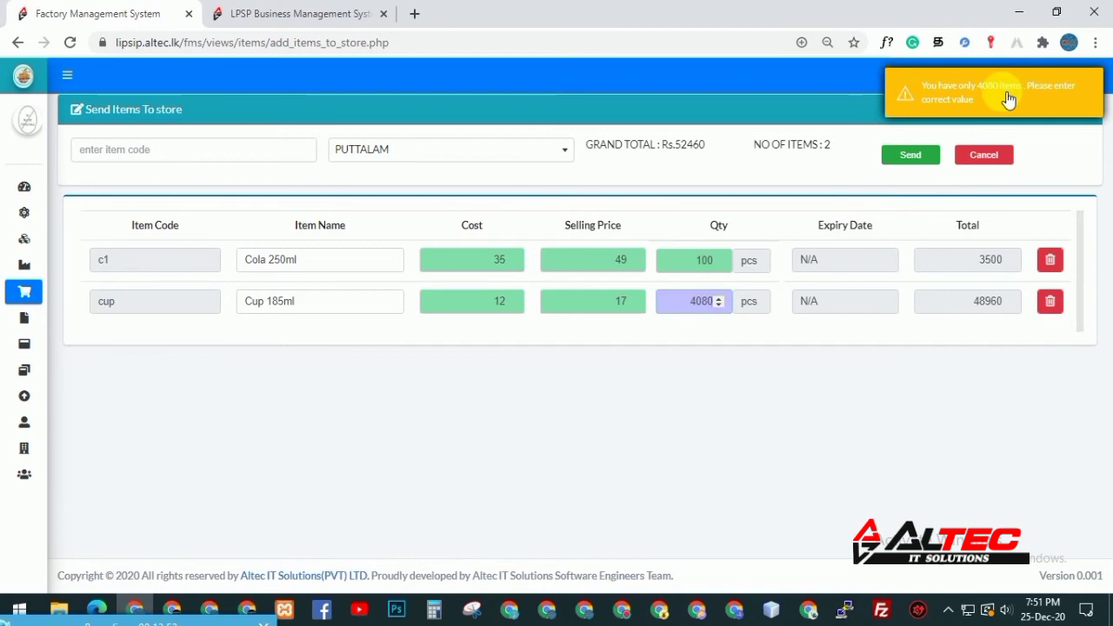
Select the cup's 4080 quantity and inspect the cup and Cola 250ml cost and selling prices
double_click(689, 304)
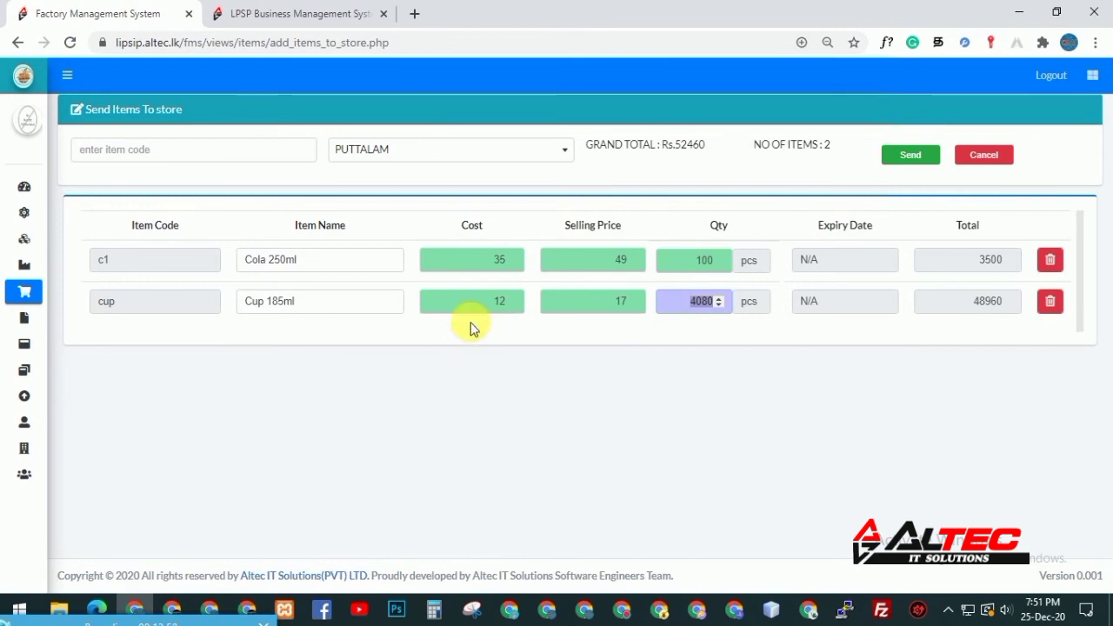
left_click(681, 304)
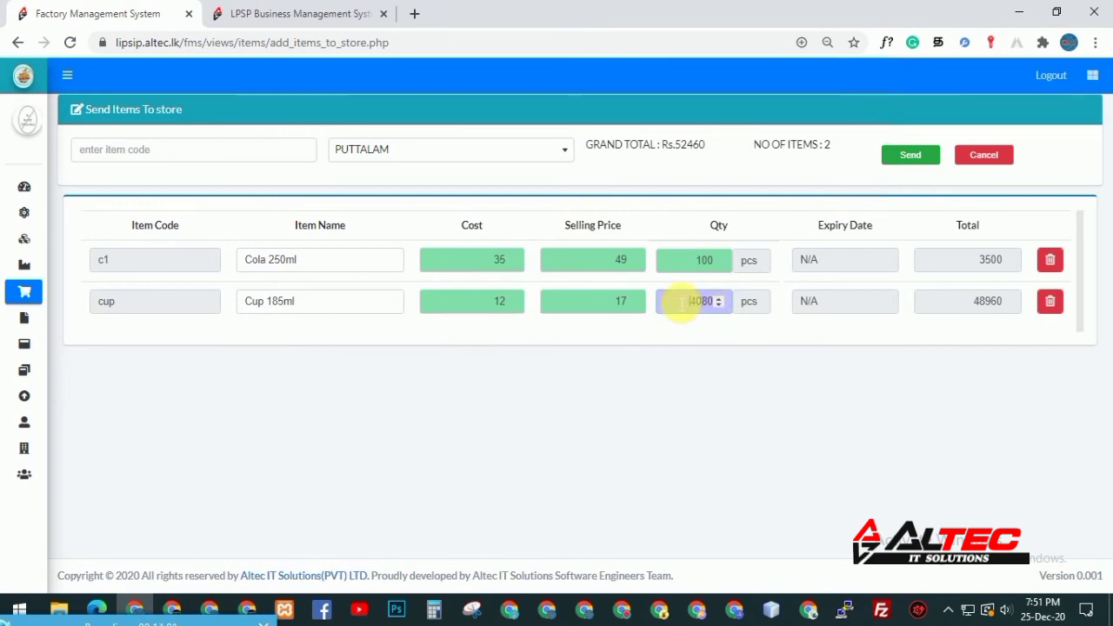
double_click(619, 301)
double_click(688, 300)
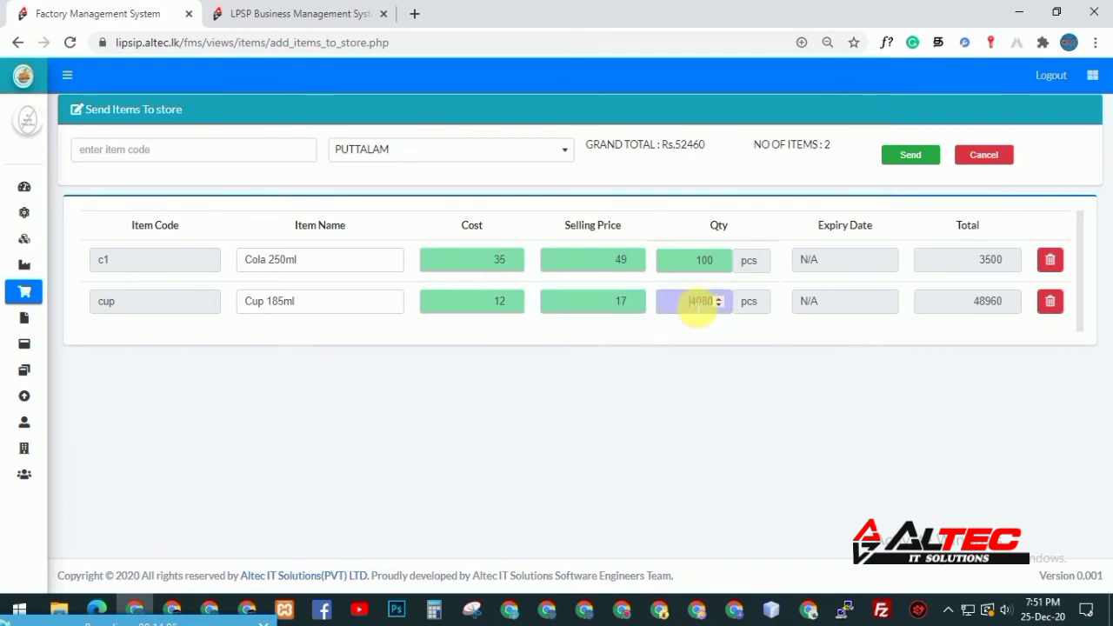
left_click(694, 306)
left_click_drag(691, 304, 716, 302)
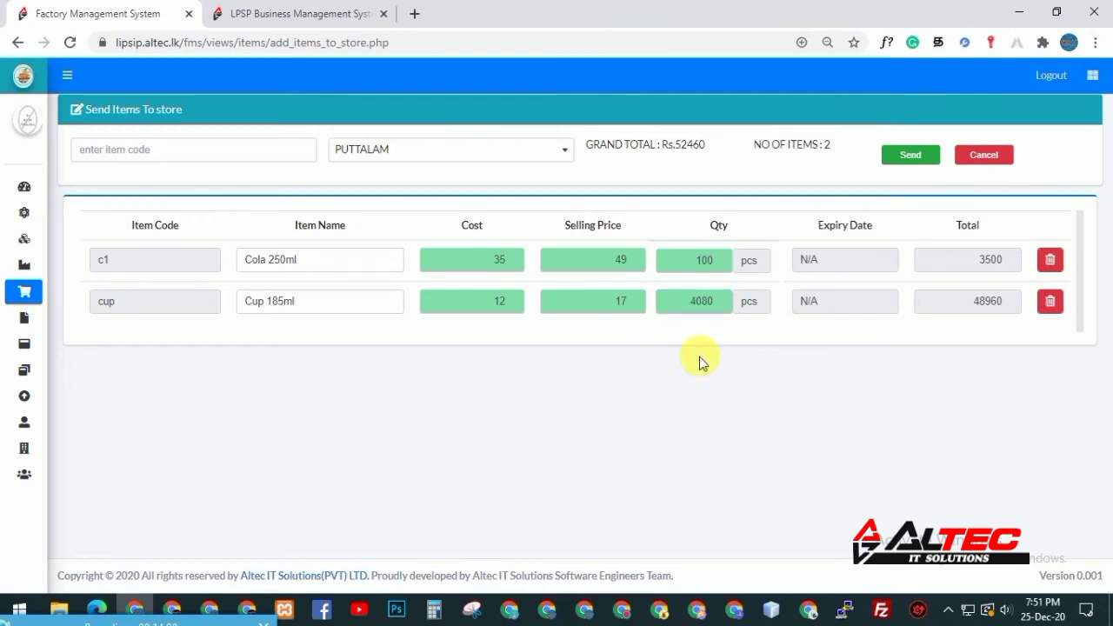
double_click(584, 302)
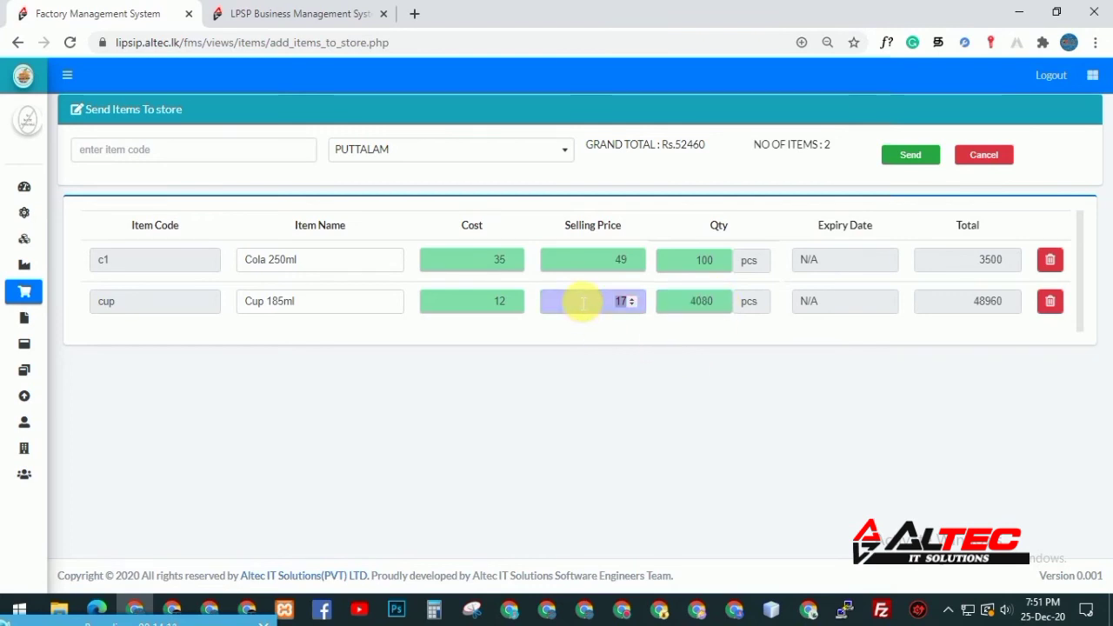
double_click(493, 301)
double_click(473, 265)
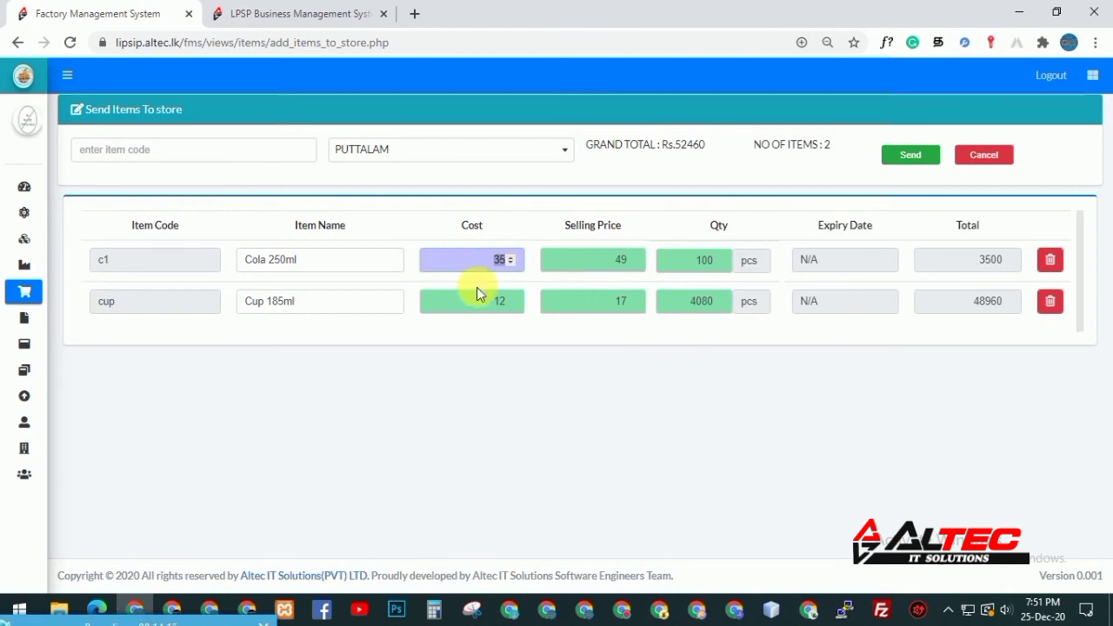
double_click(567, 275)
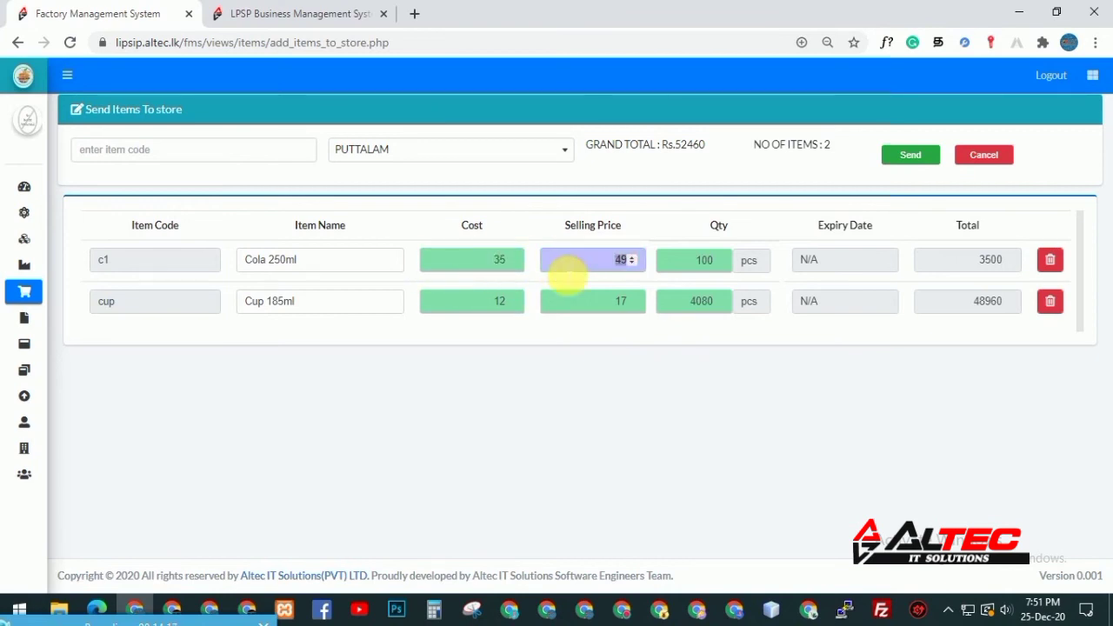
Clear the cup's 4080 quantity and enter 10 instead
double_click(691, 311)
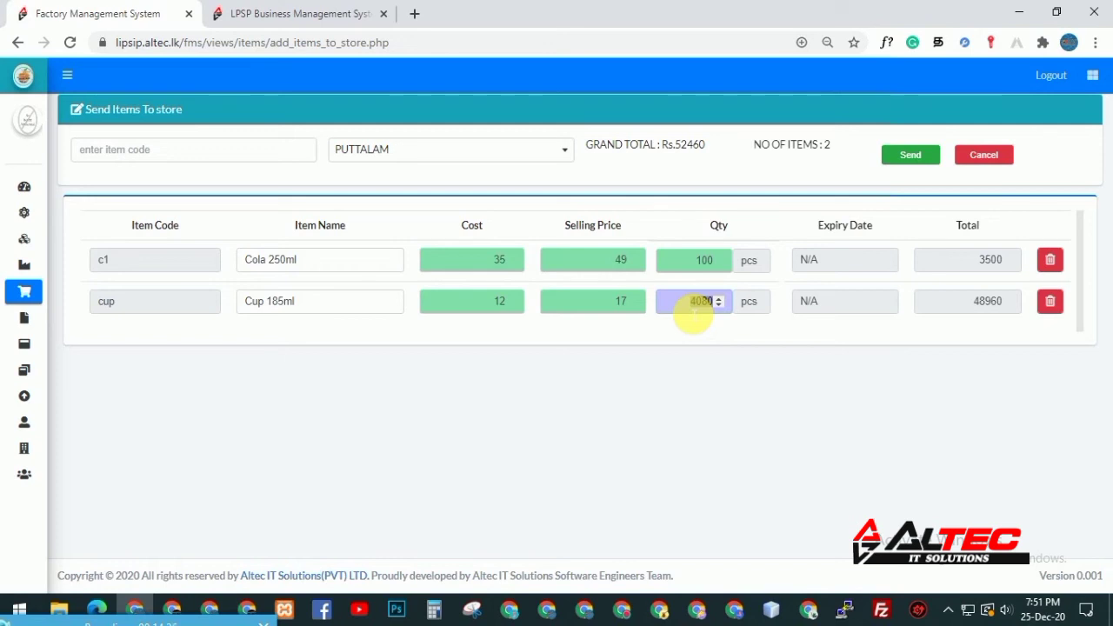
key("BackSpace")
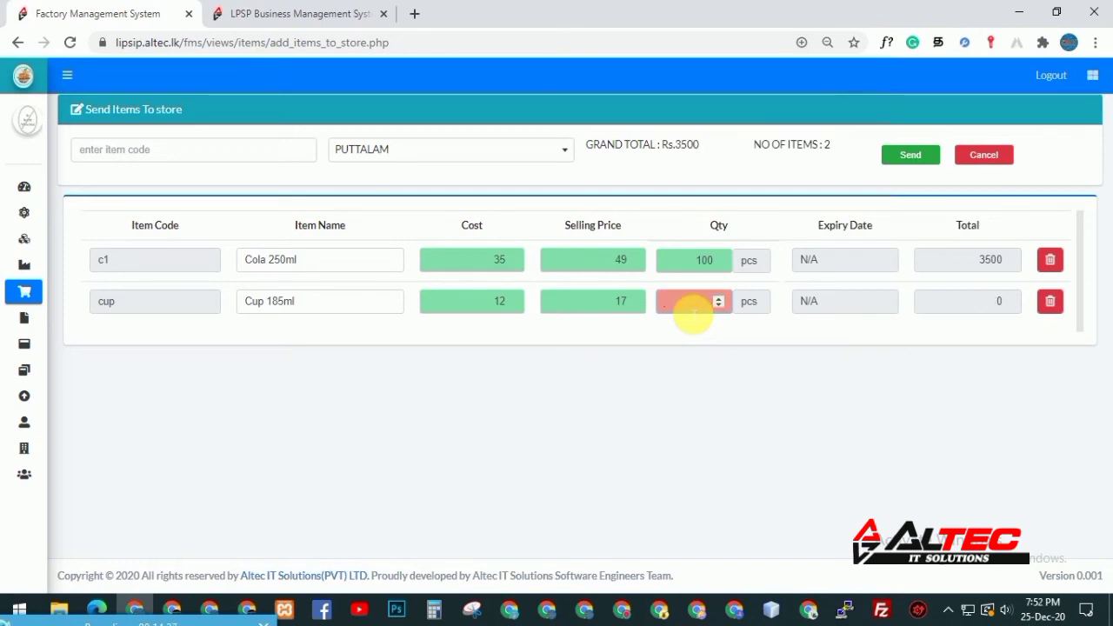
type("4")
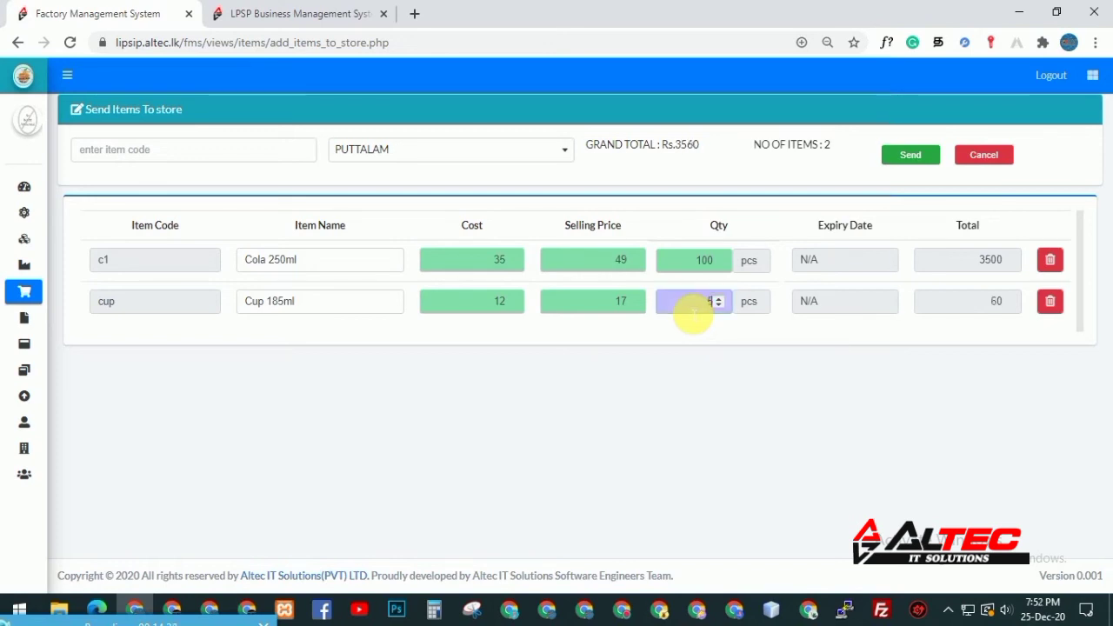
key("BackSpace")
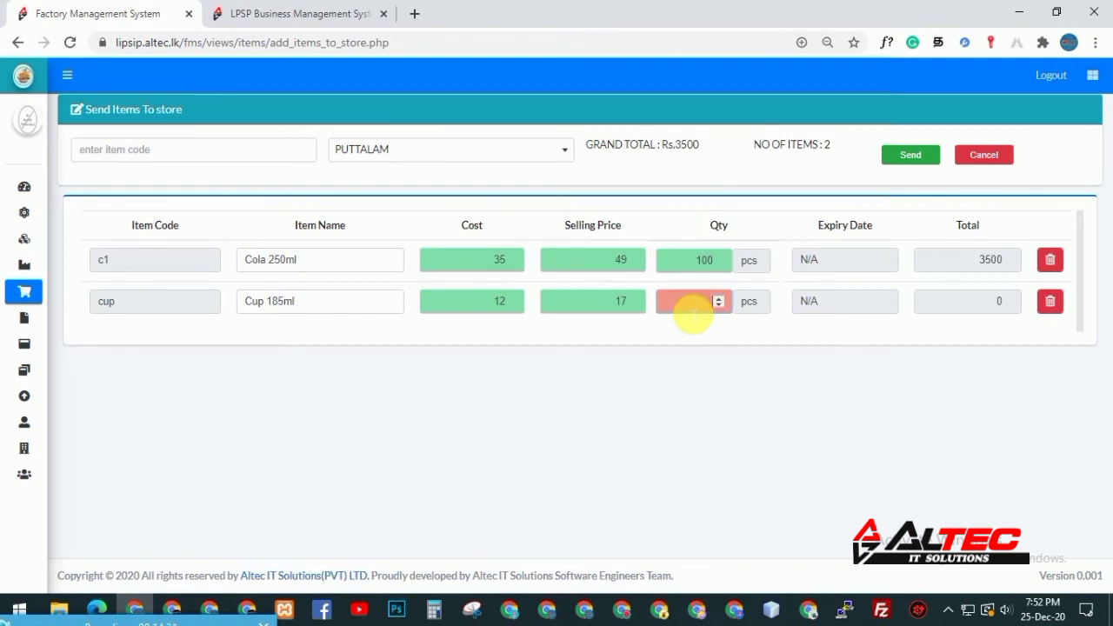
type("1")
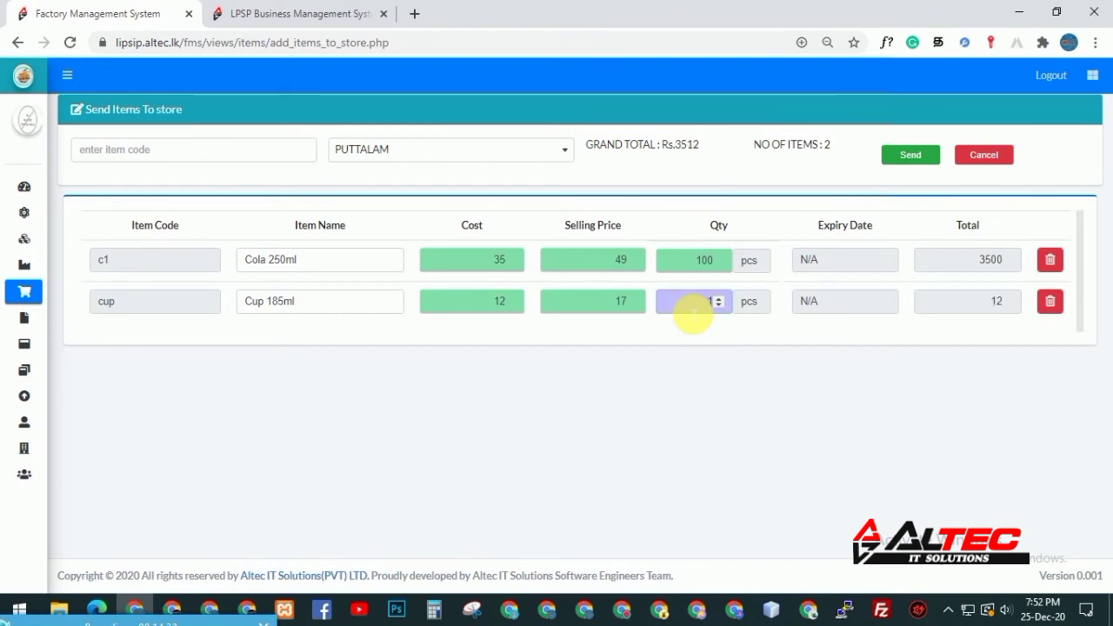
key("BackSpace")
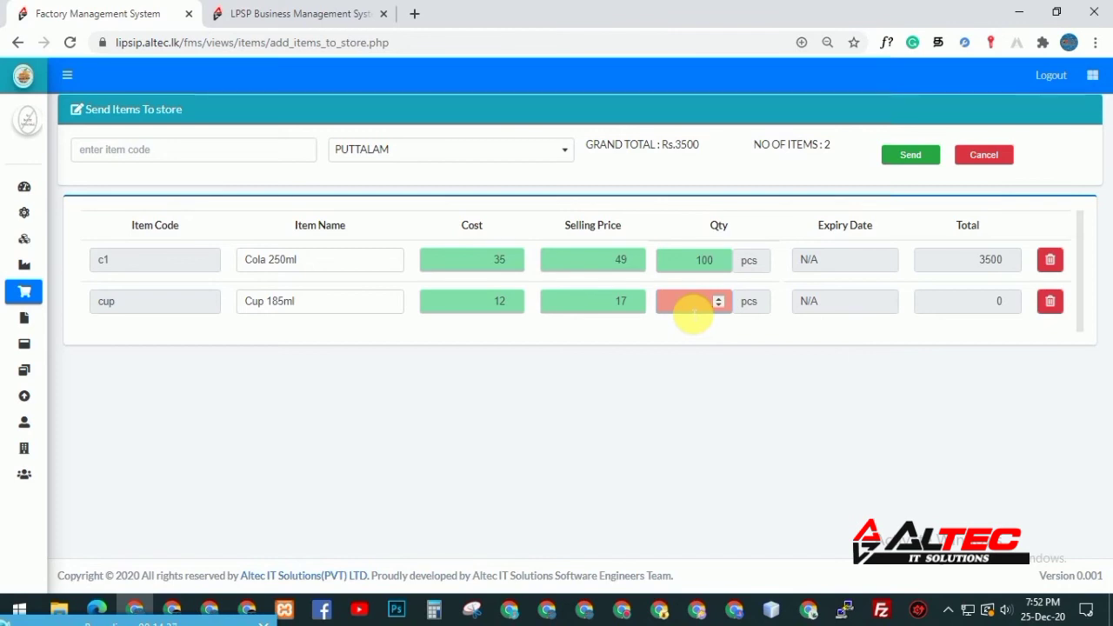
left_click(693, 304)
type("10")
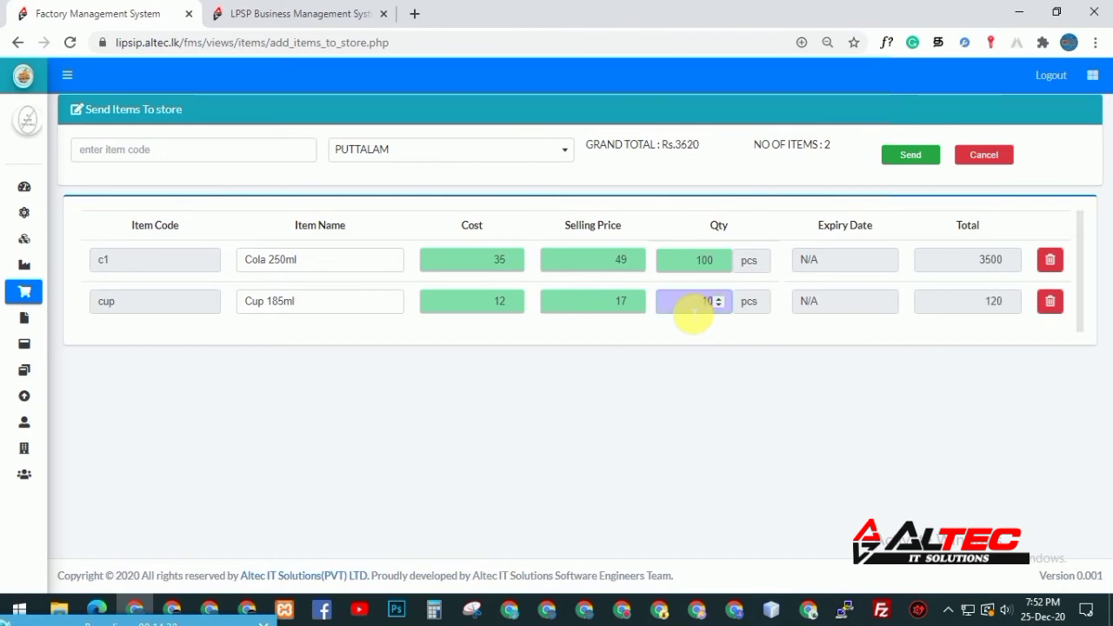
Confirm quantity 10, then add Cup 185ml again with no expiry date, raising it to 11 pcs
key("Return")
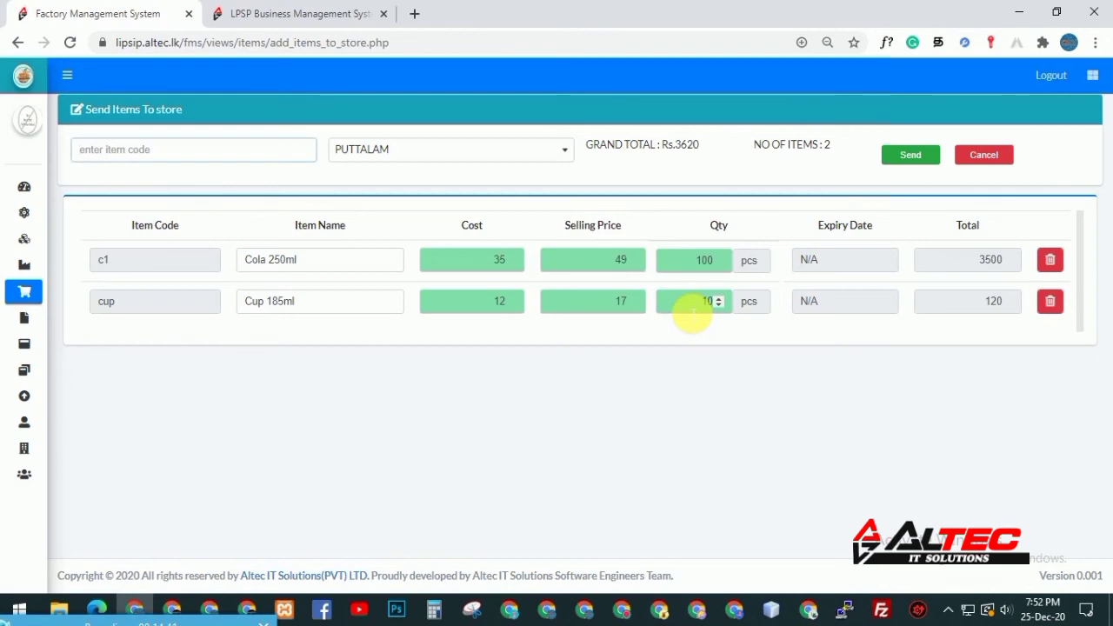
type("c")
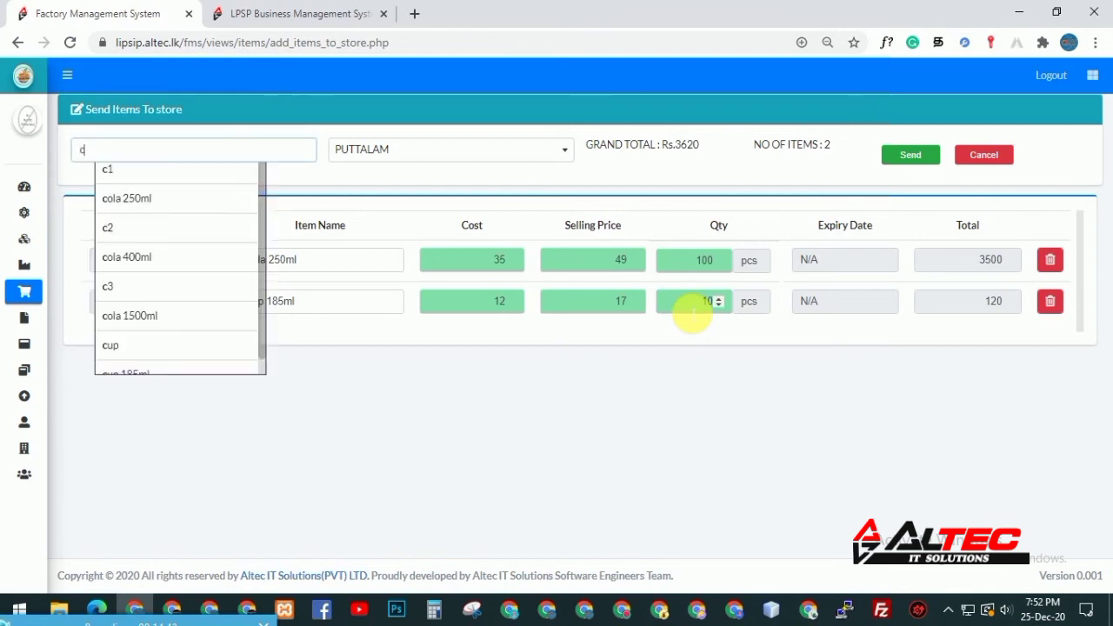
key("Down")
key("Down")
key("Down")
key("Down")
key("Down")
key("Down")
key("Down")
key("Down")
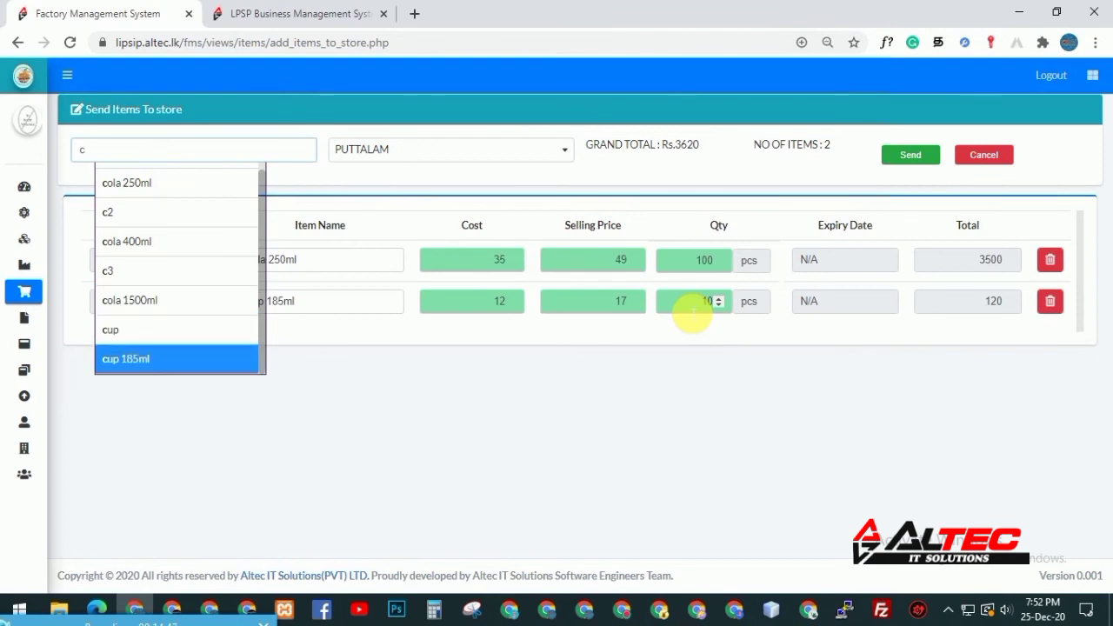
key("Return")
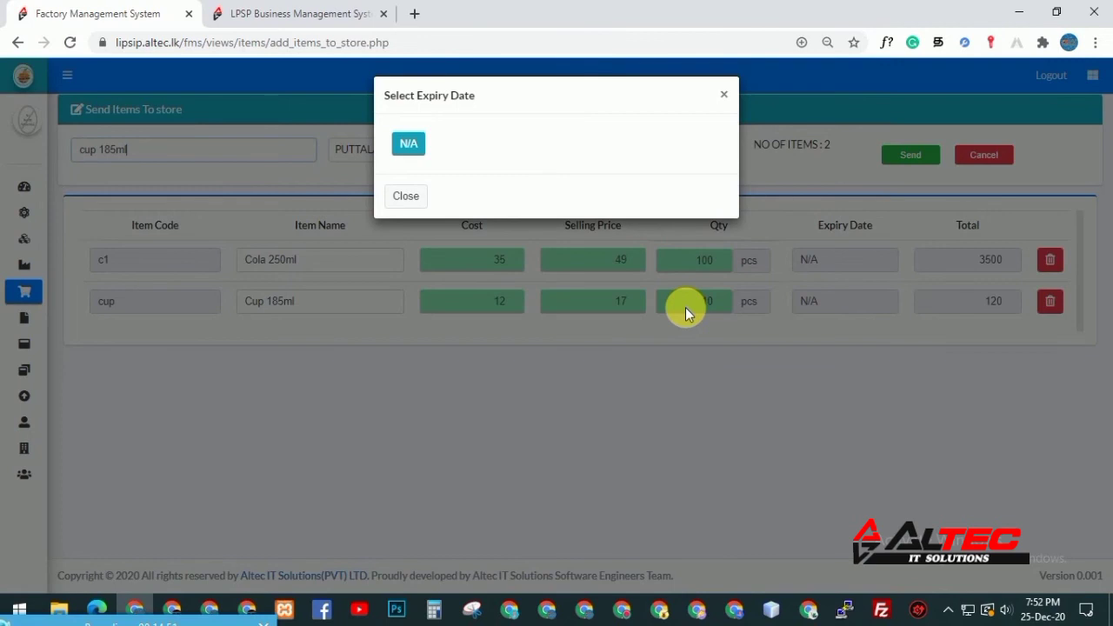
key("Tab")
left_click(407, 142)
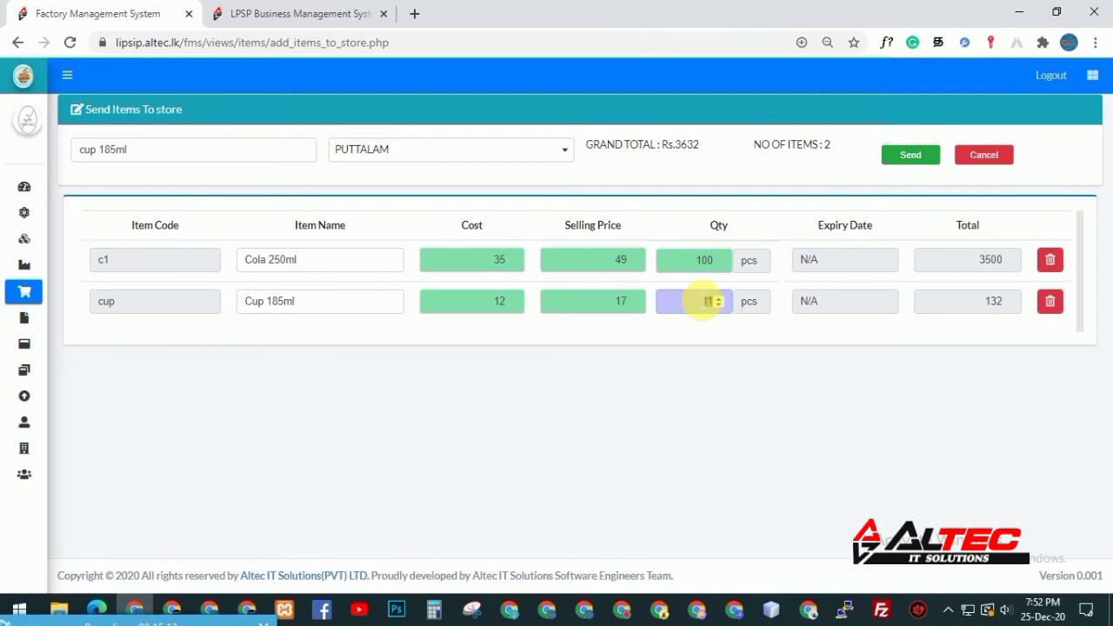
key("Return")
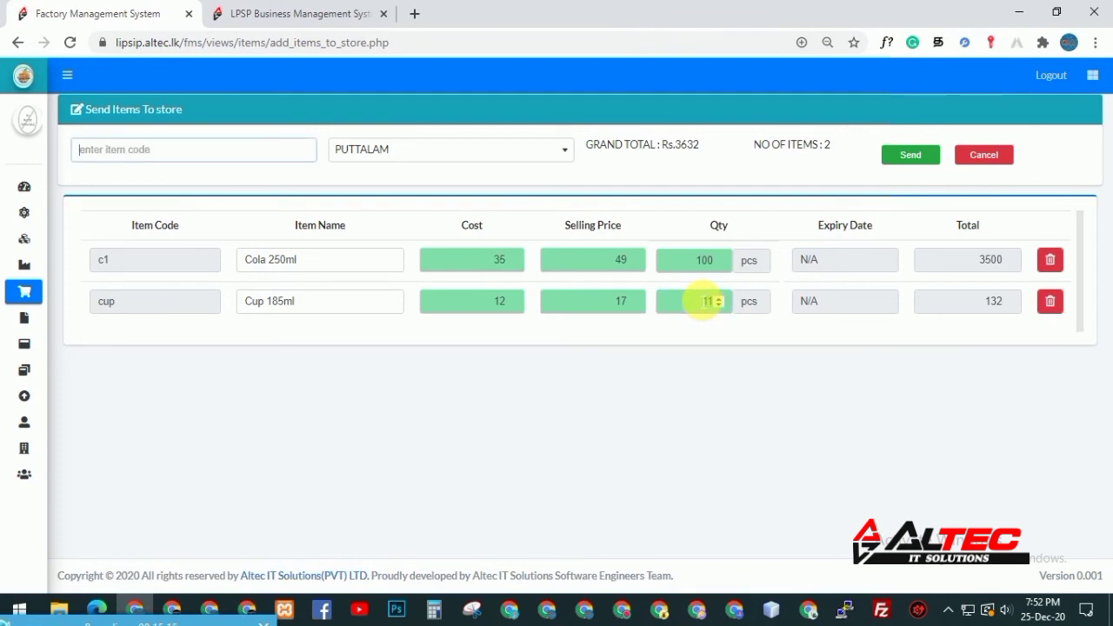
Try adding cola 400ml and then c3 from the item suggestions, both without stock
type("c")
key("Down")
key("Down")
key("Down")
key("Down")
key("Down")
key("Down")
key("Down")
key("Down")
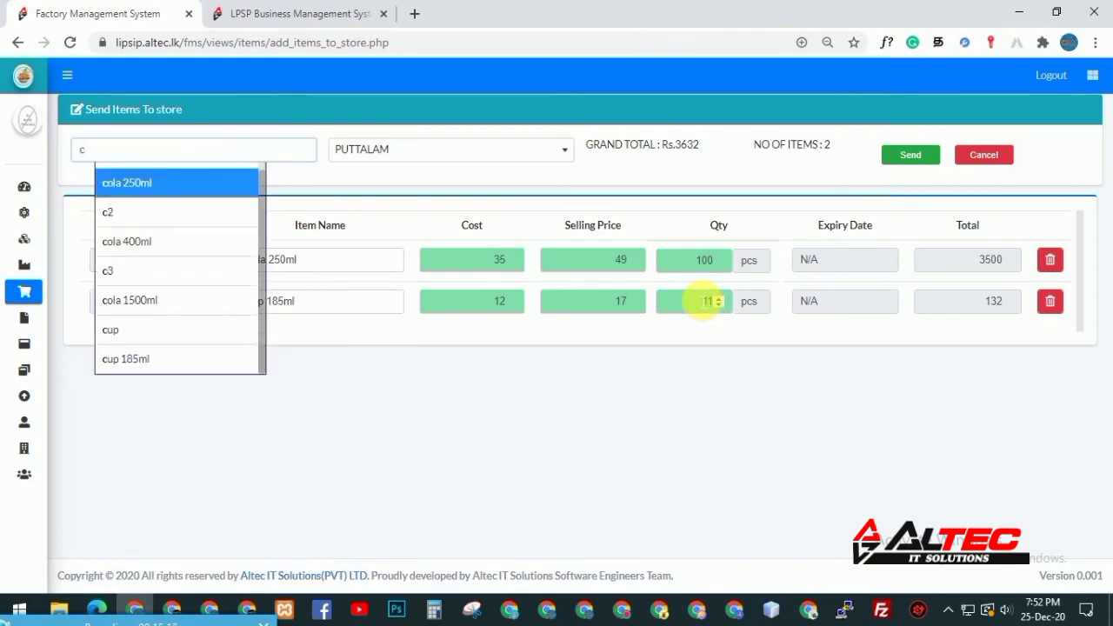
key("Down")
key("Down")
key("Down")
key("Down")
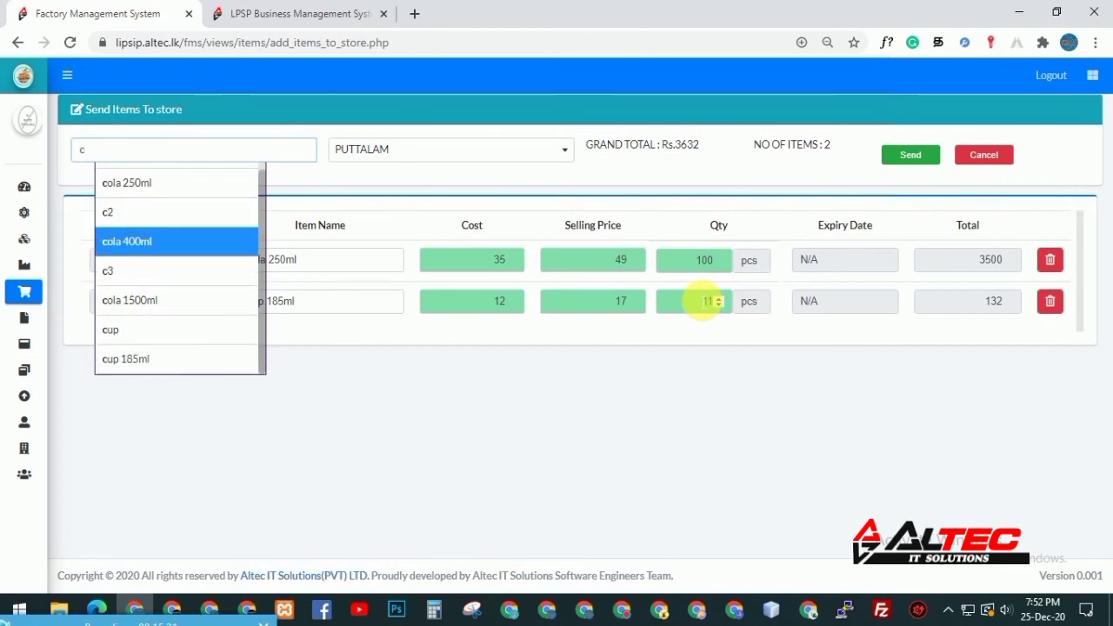
key("Return")
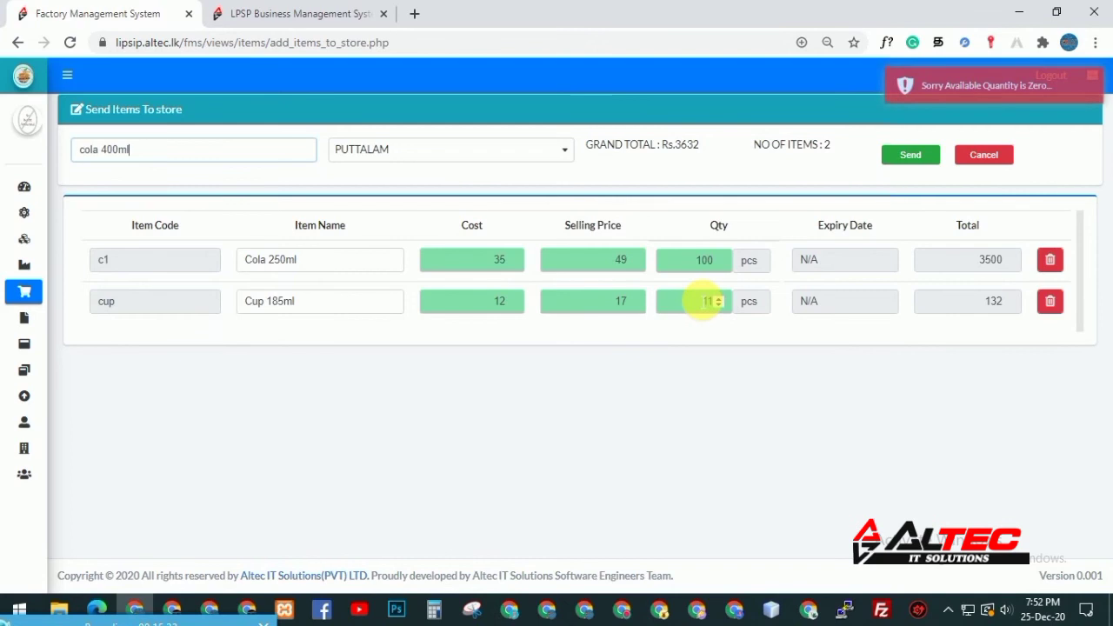
type("c\\")
key("BackSpace")
key("BackSpace")
key("BackSpace")
key("BackSpace")
key("BackSpace")
key("BackSpace")
key("BackSpace")
key("BackSpace")
key("BackSpace")
key("BackSpace")
key("BackSpace")
key("BackSpace")
type("c")
key("Down")
key("Down")
key("Down")
key("Down")
key("Down")
key("Return")
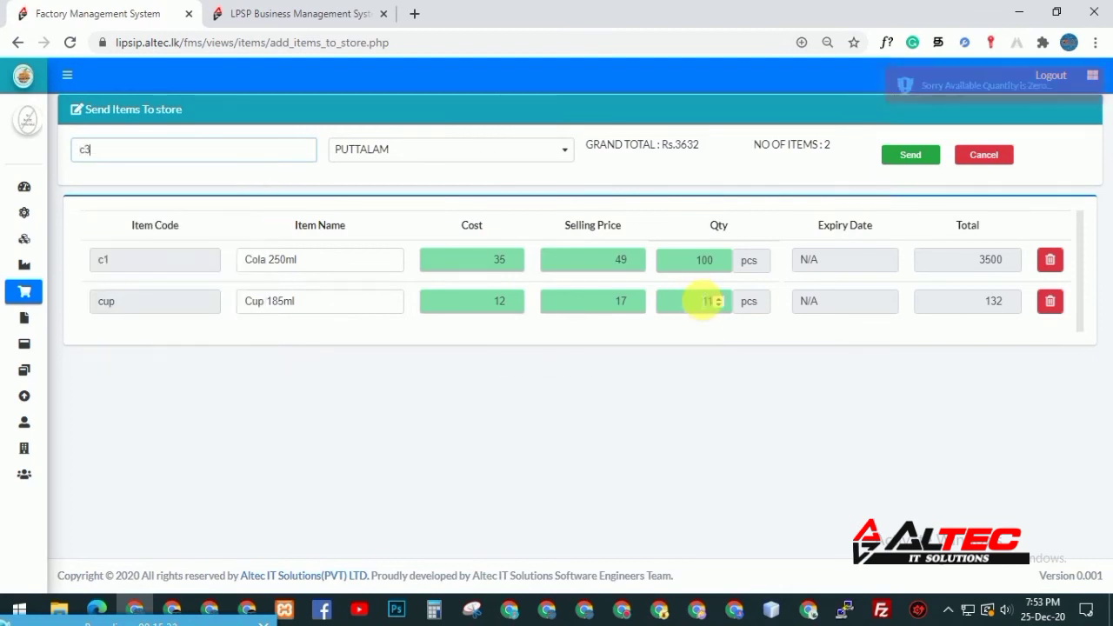
Add item c1 to the transfer with N/A as its expiry date
type("c")
key("BackSpace")
key("BackSpace")
key("BackSpace")
type("c")
key("Down")
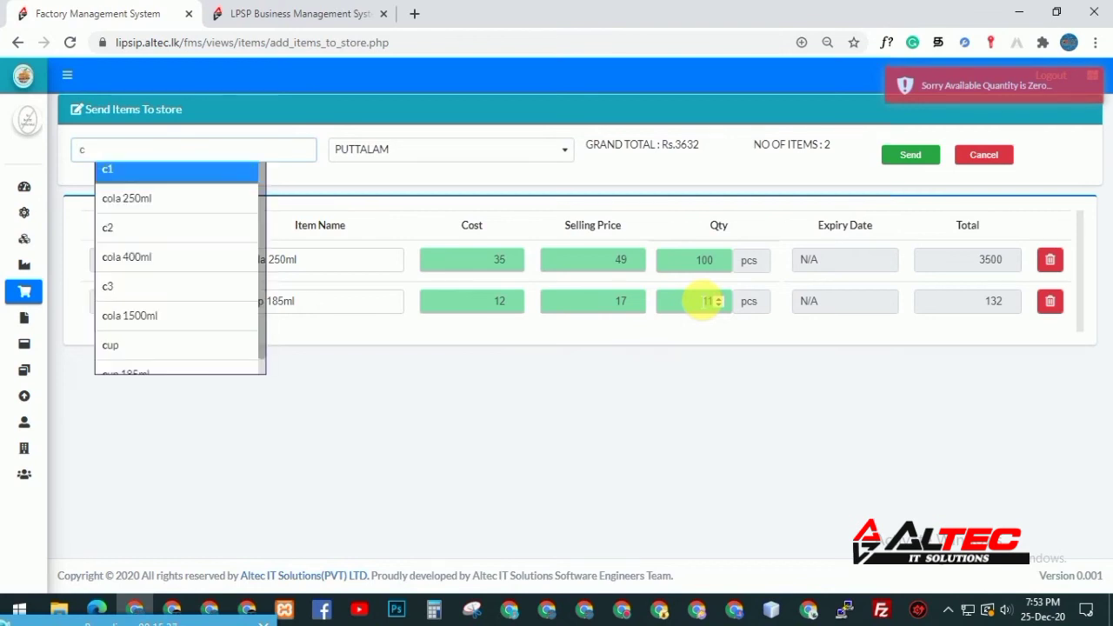
key("Return")
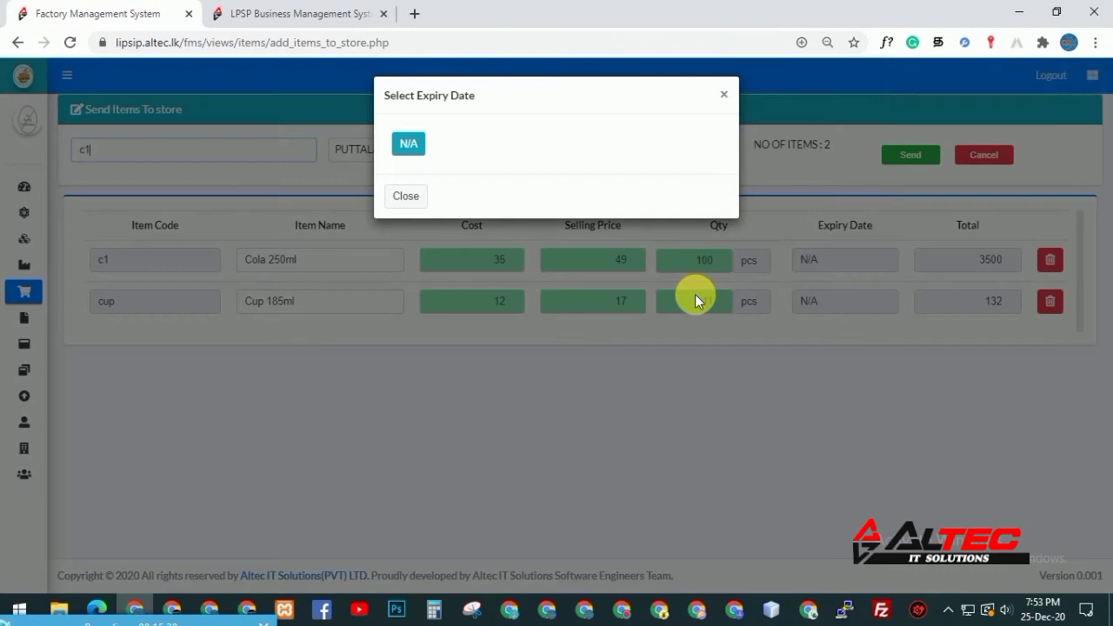
left_click(411, 144)
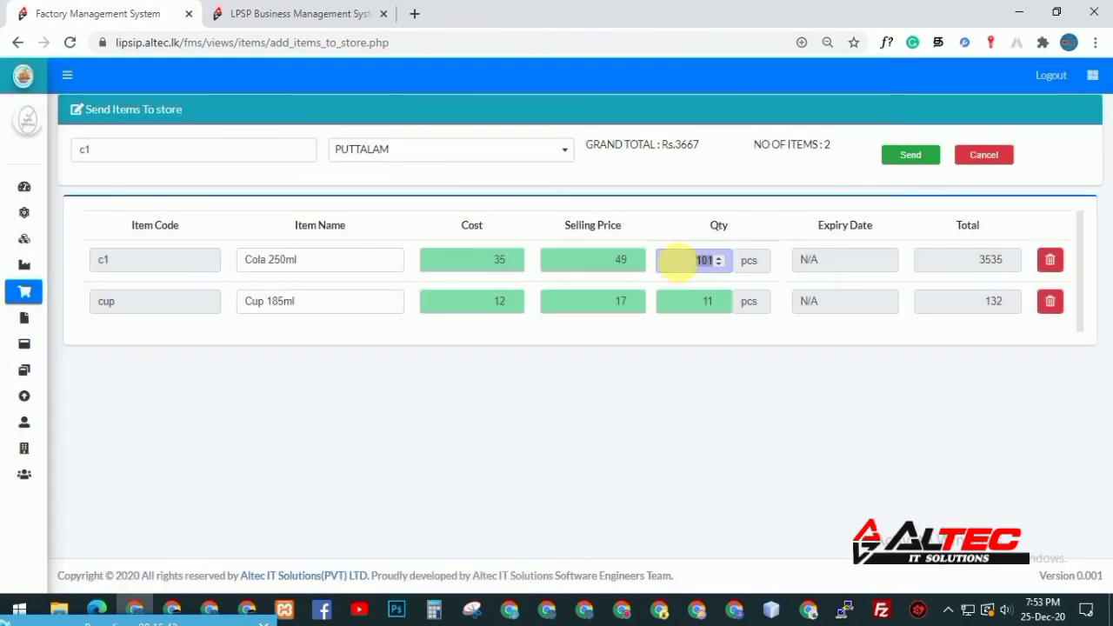
Retype 'c' in the item code box, browse its suggestions, then expand the sidebar menu
left_click(203, 159)
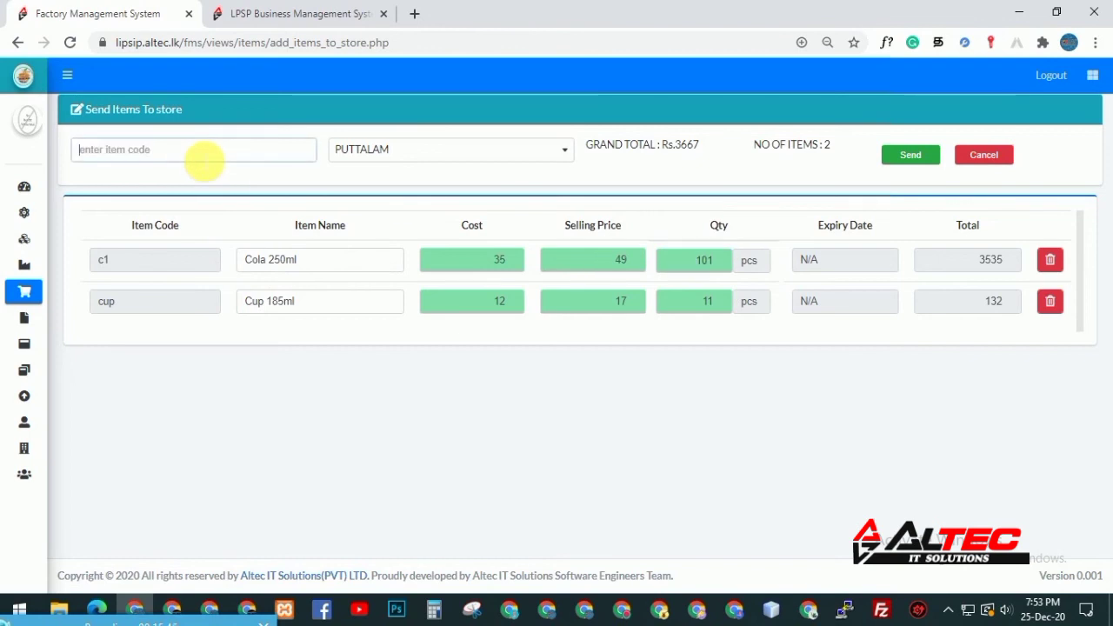
type("v")
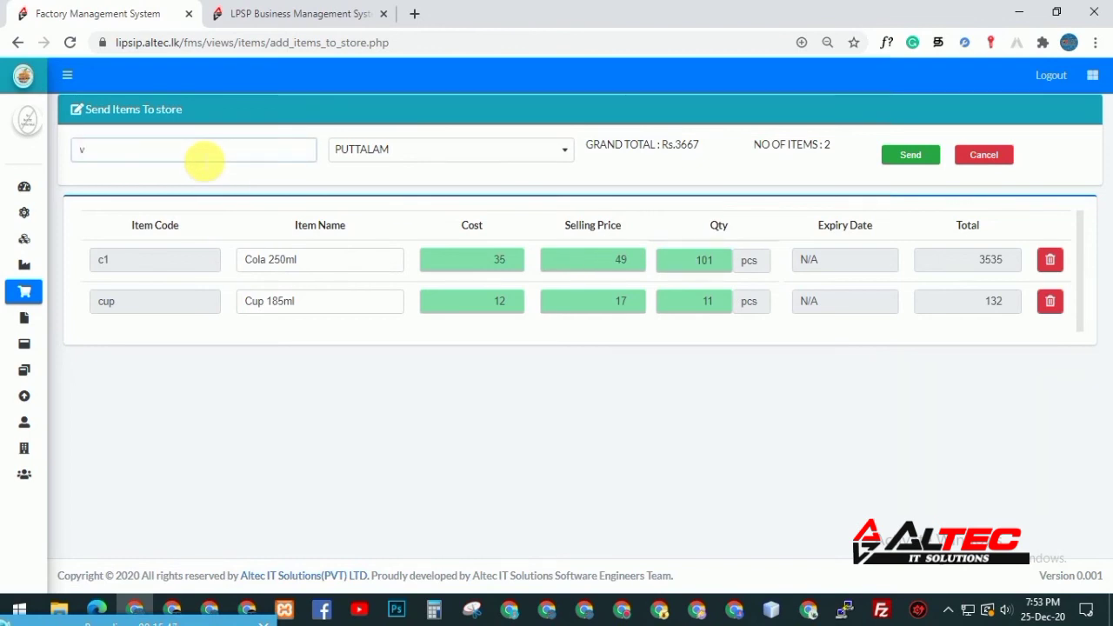
key("BackSpace")
type("c")
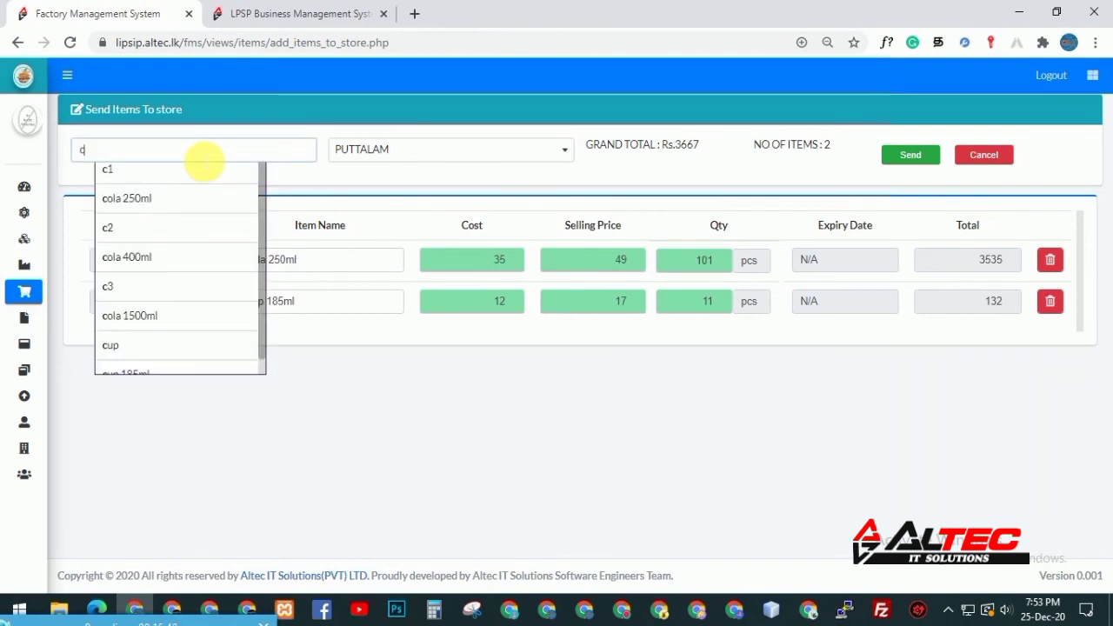
key("Down")
key("Down")
key("Down")
key("Down")
key("Down")
key("Down")
key("Down")
key("Down")
key("Down")
key("Down")
key("Down")
key("Down")
key("Down")
key("Down")
key("Down")
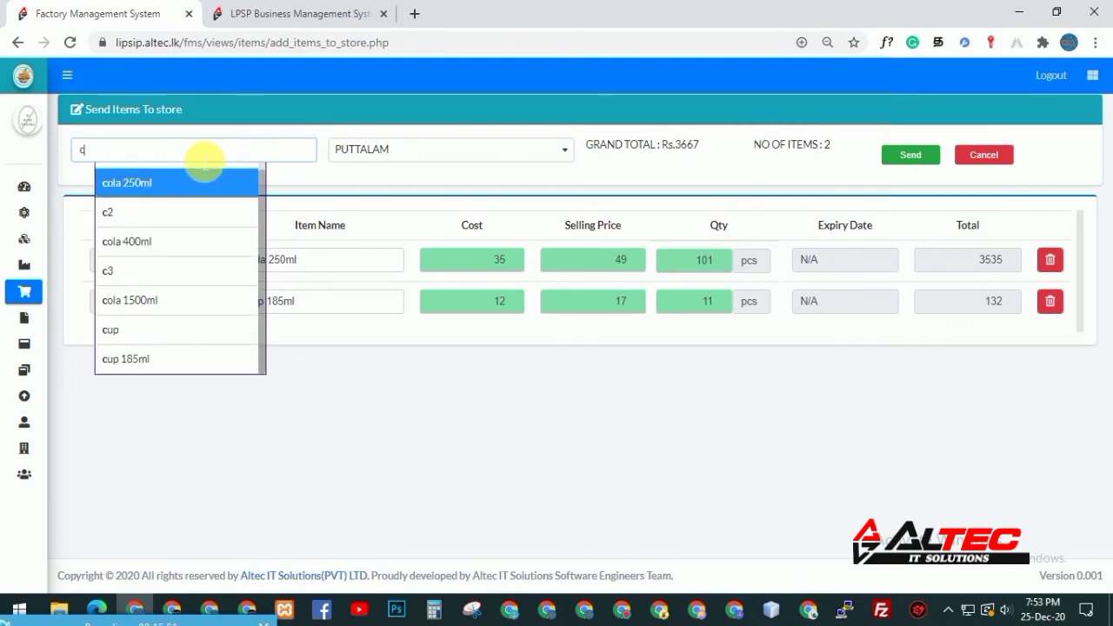
key("Down")
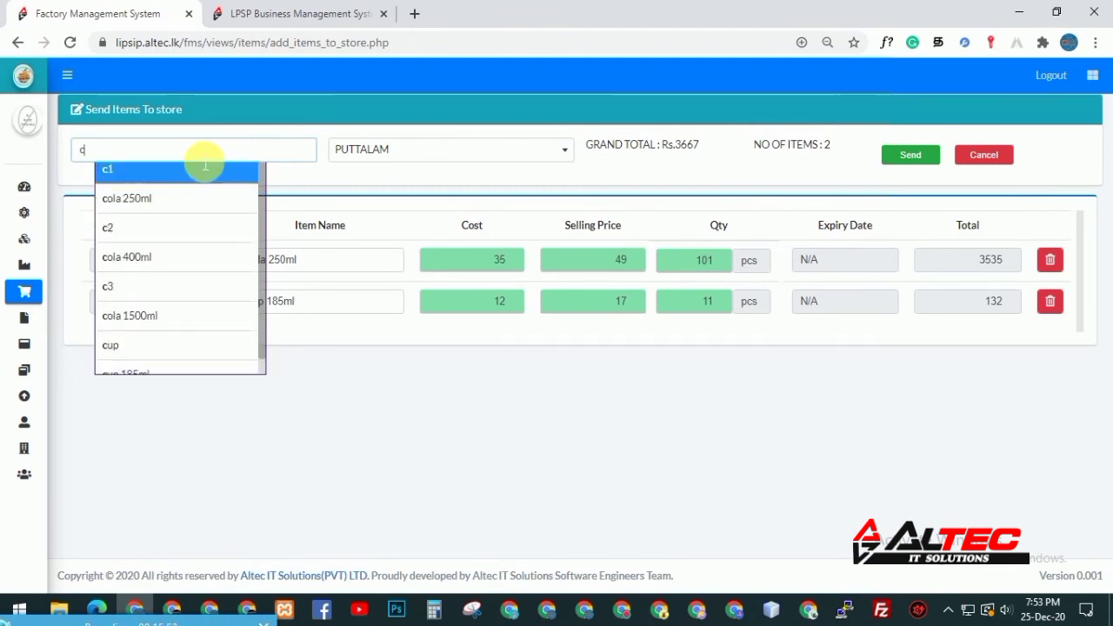
key("Down")
key("Down")
mouse_move(45, 300)
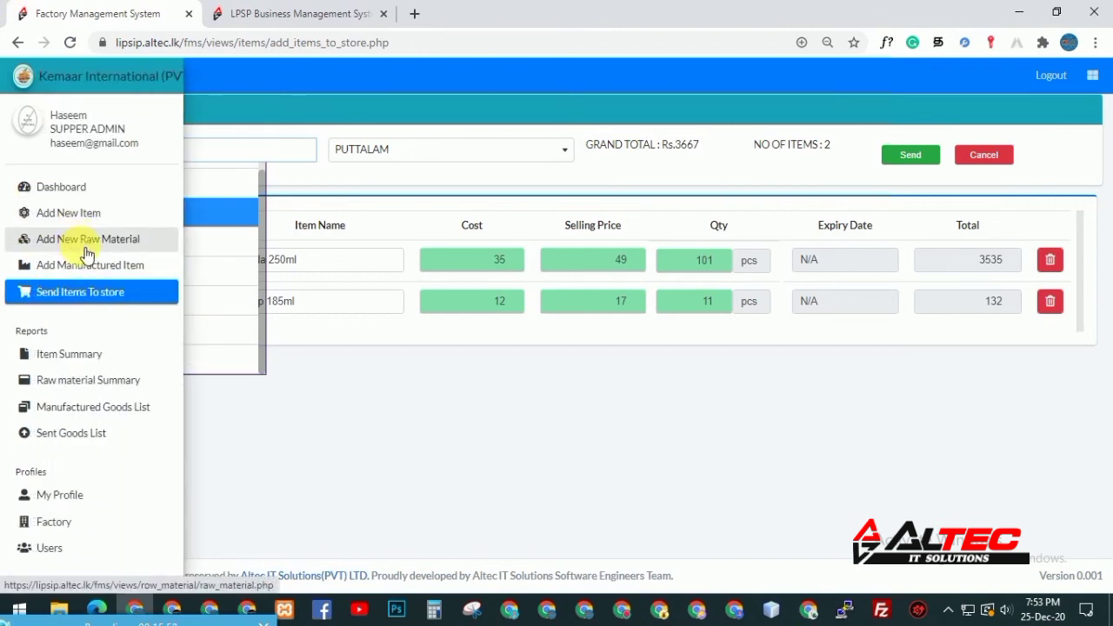
Open Item Summary in a new tab, show All Items and scroll through the 15-item table
middle_click(93, 356)
left_click(477, 11)
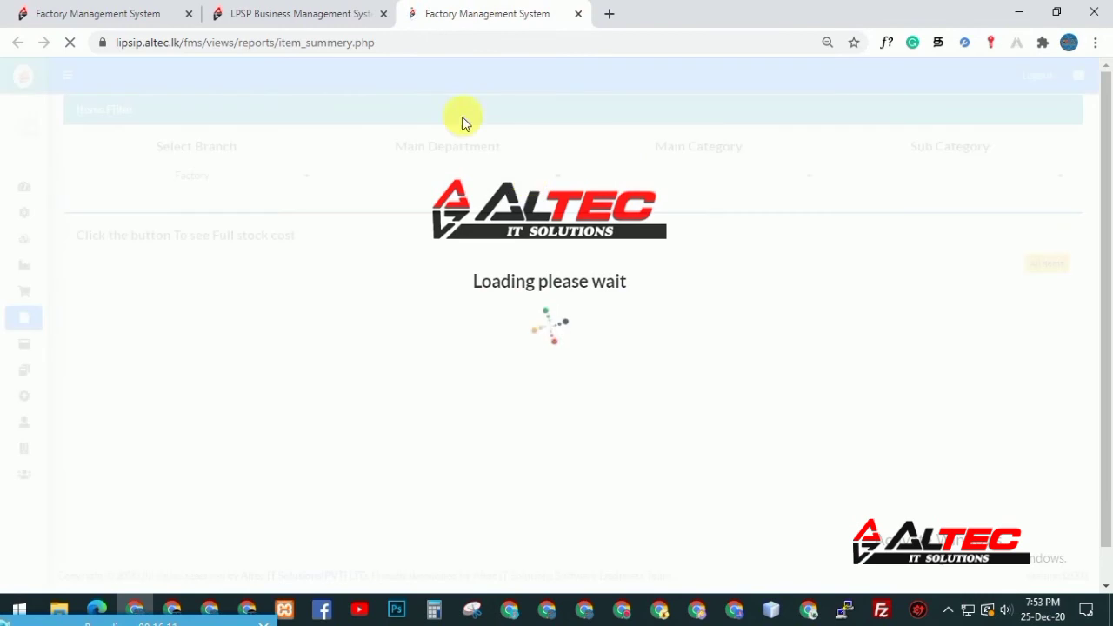
left_click(1057, 266)
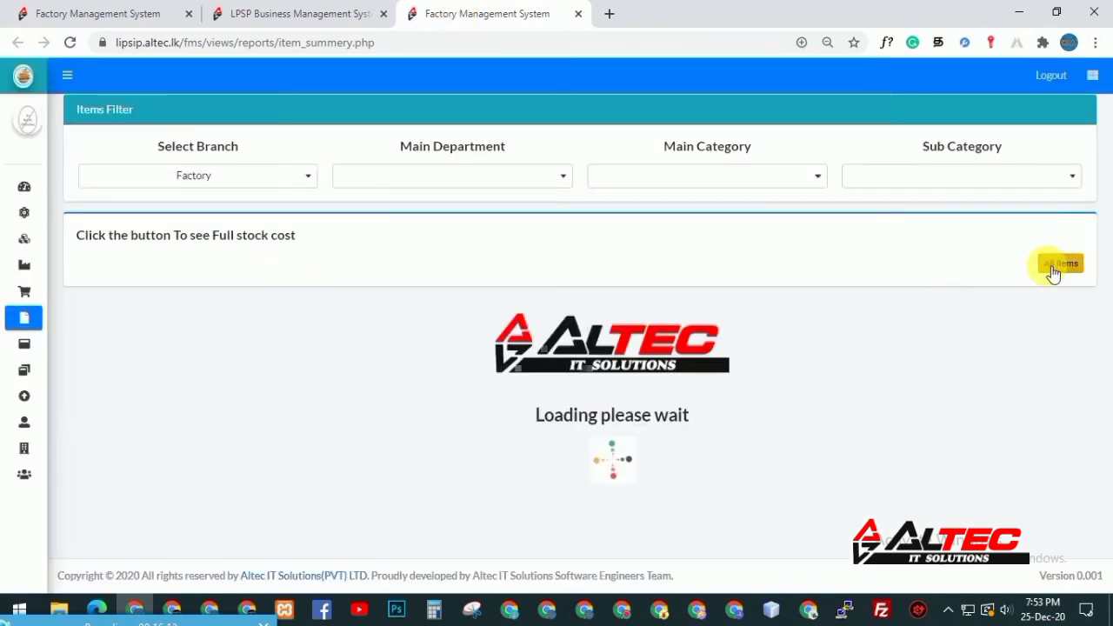
left_click_drag(1104, 224, 1048, 352)
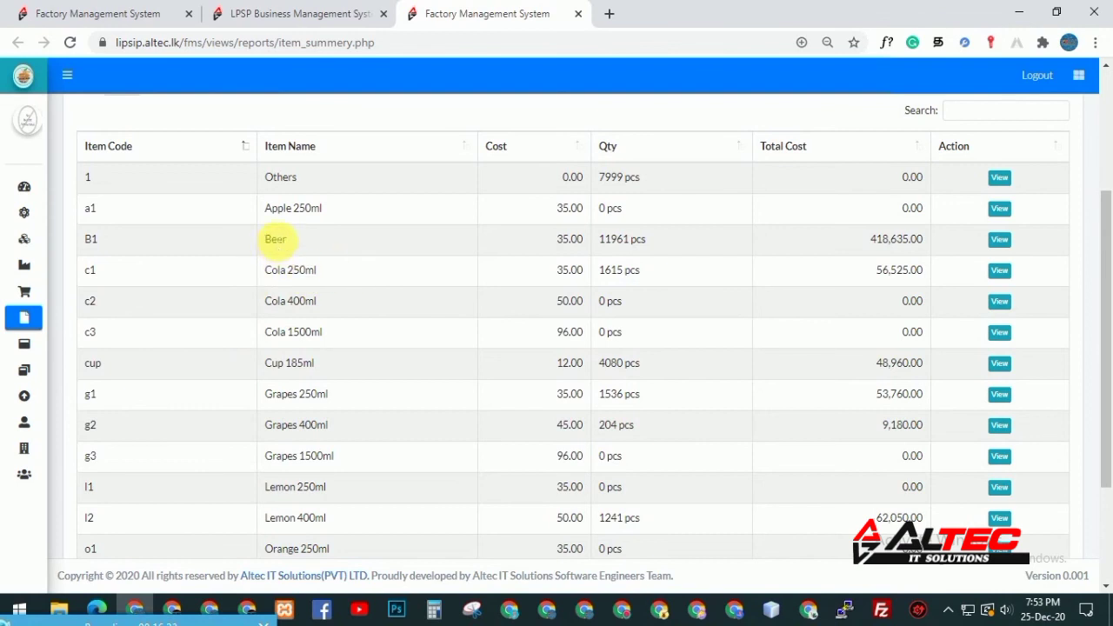
left_click_drag(1108, 330, 869, 249)
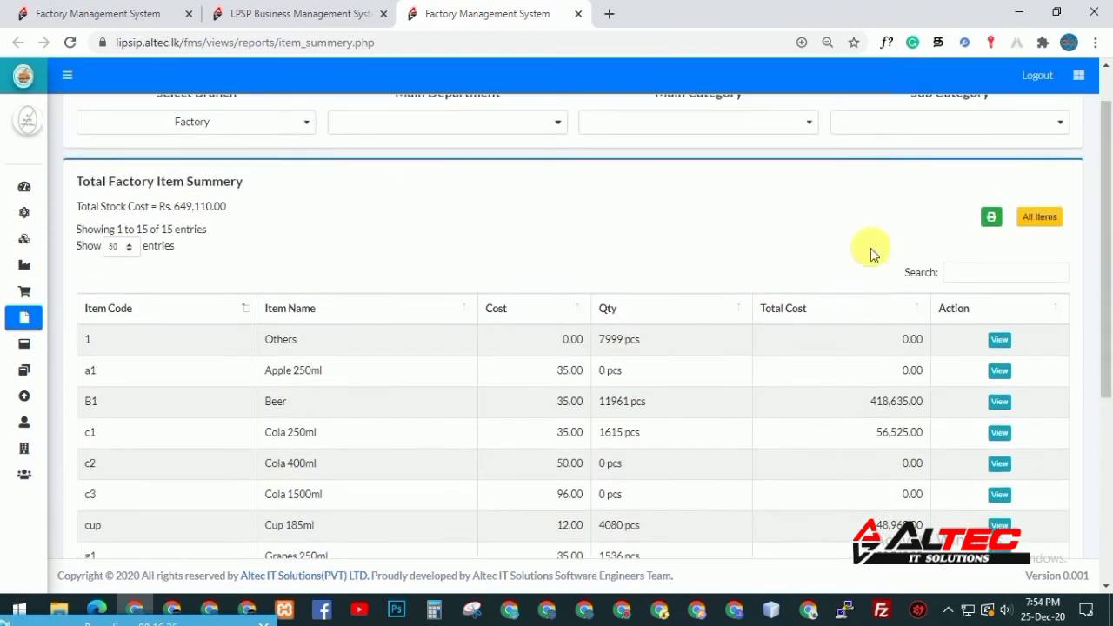
Back on Send Items To store, add item b1 (Beer) with N/A expiry date
left_click(113, 14)
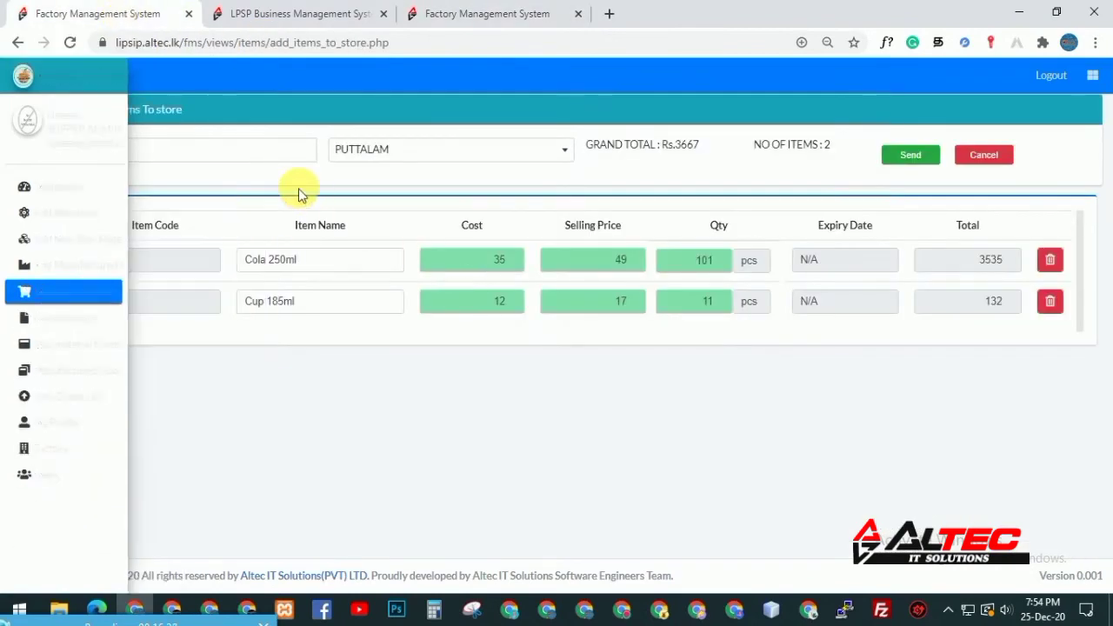
left_click(233, 158)
key("BackSpace")
type("b1")
key("Down")
key("Return")
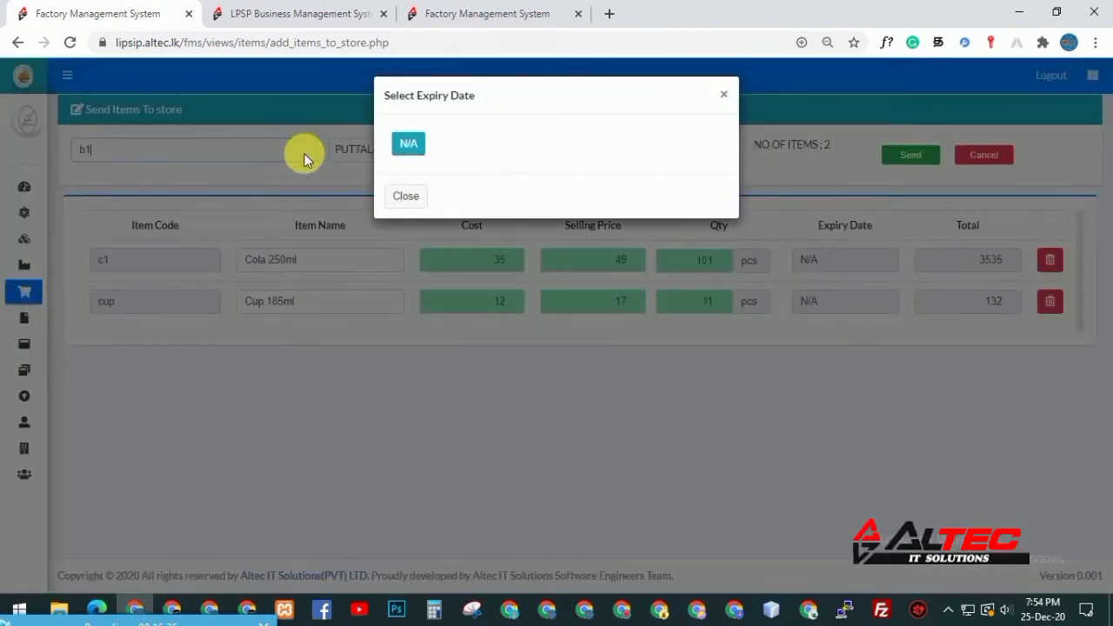
left_click(408, 143)
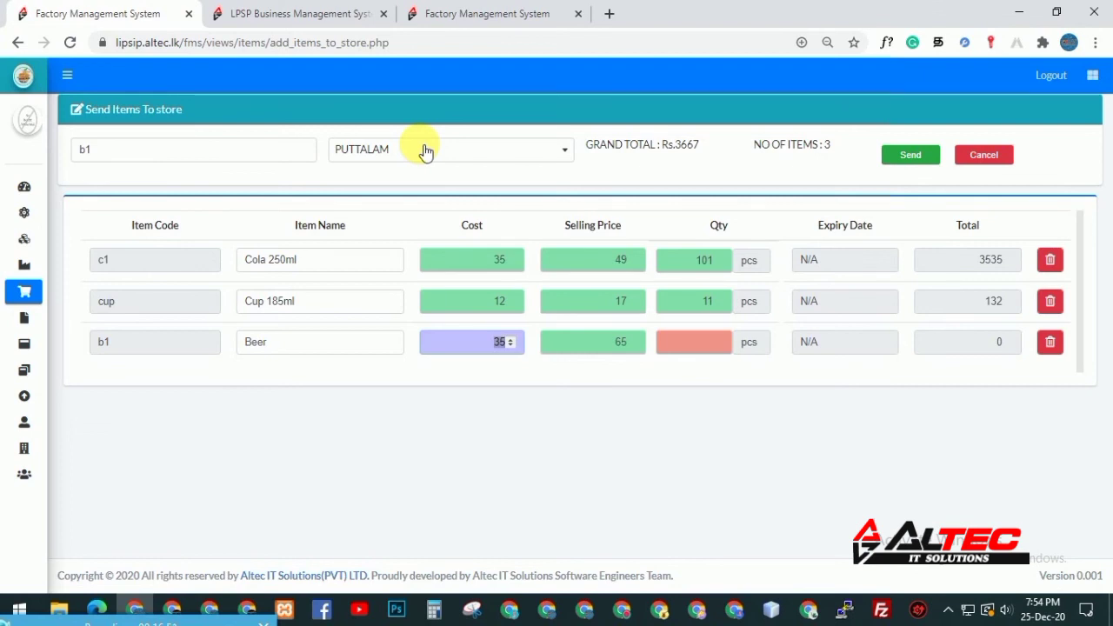
Give Beer cost 40, selling price 60 and quantity 100
type("40")
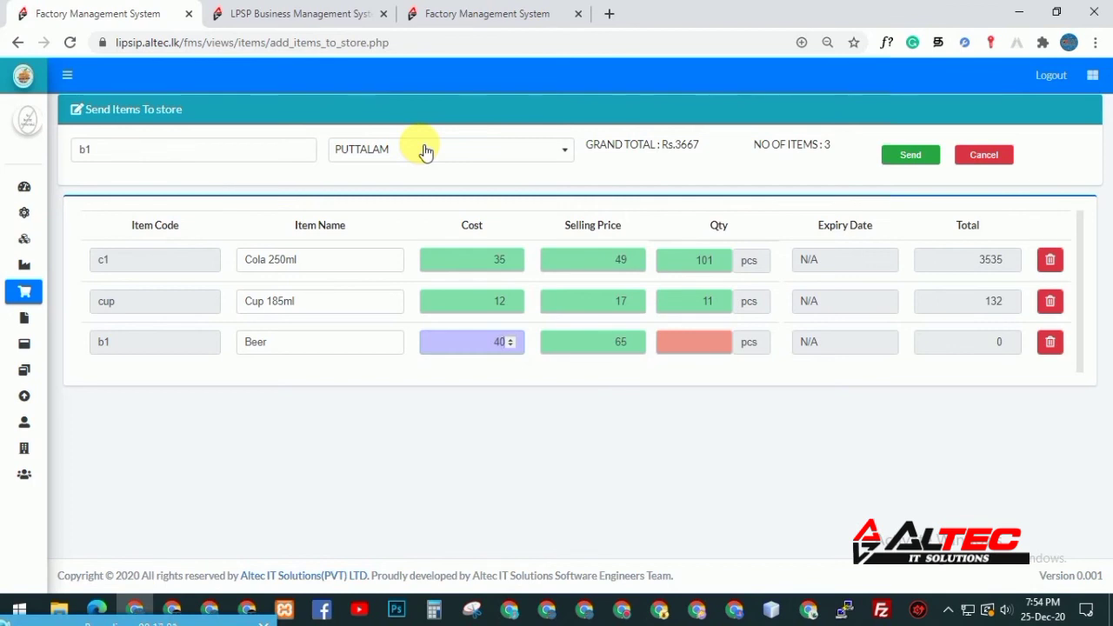
key("Tab")
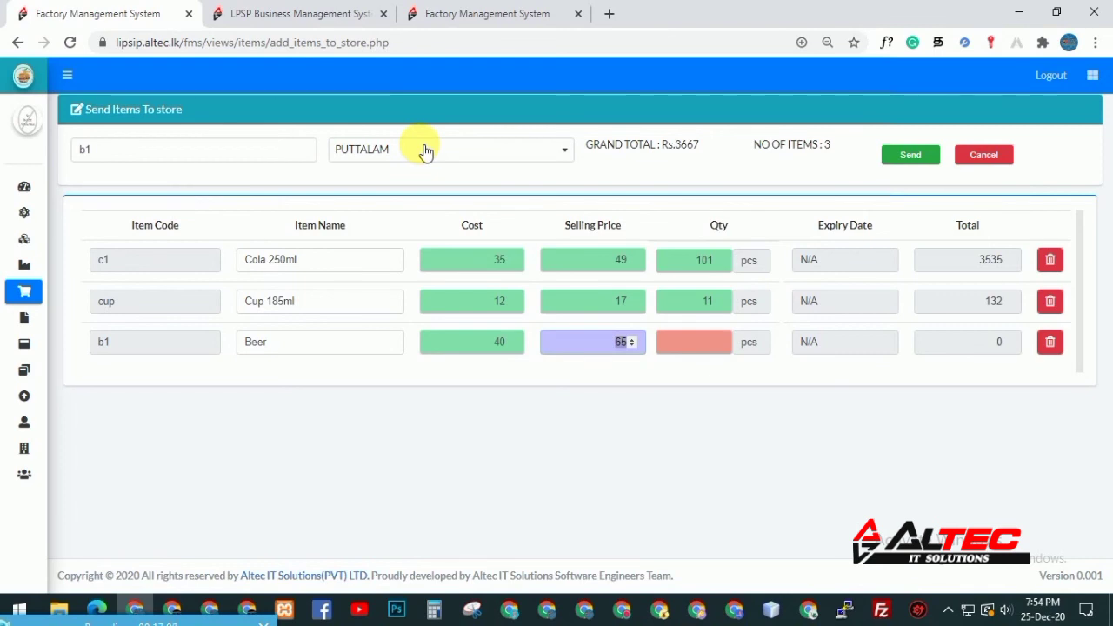
type("60")
key("Tab")
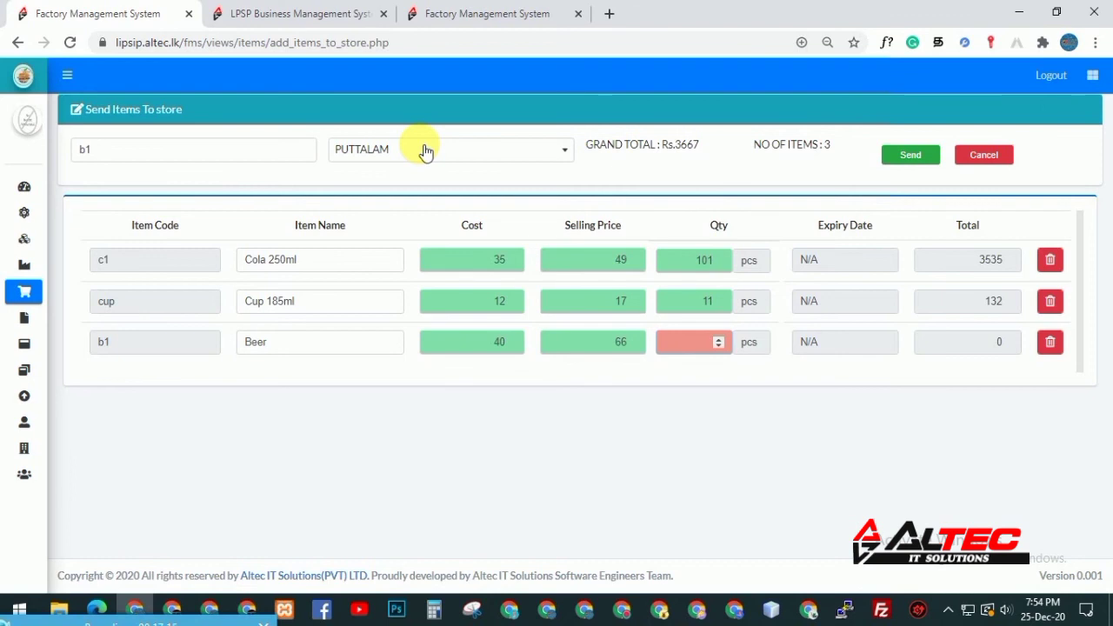
type("100")
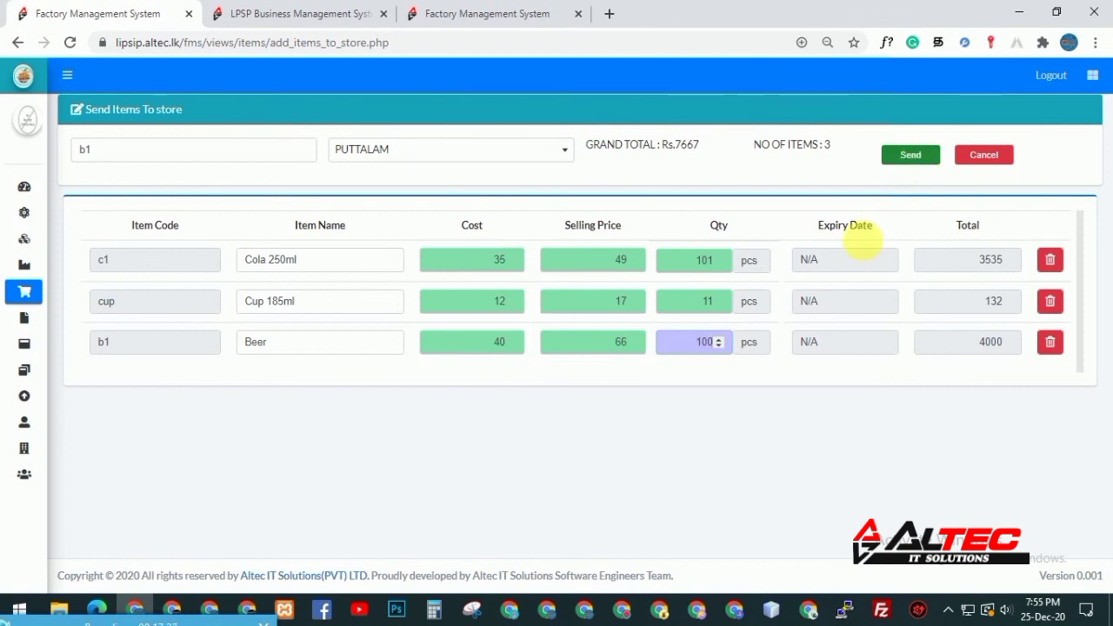
Switch to the LPSP Business Management System browser tab
left_click(302, 16)
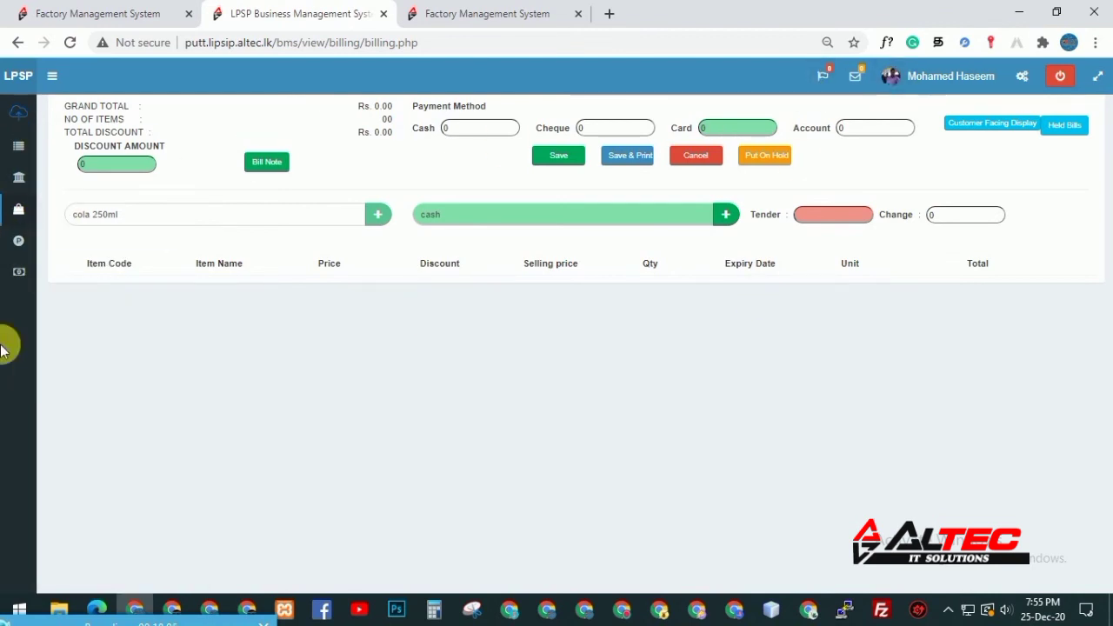
Open the LPSP item summary report and list all items
mouse_move(17, 248)
mouse_move(21, 273)
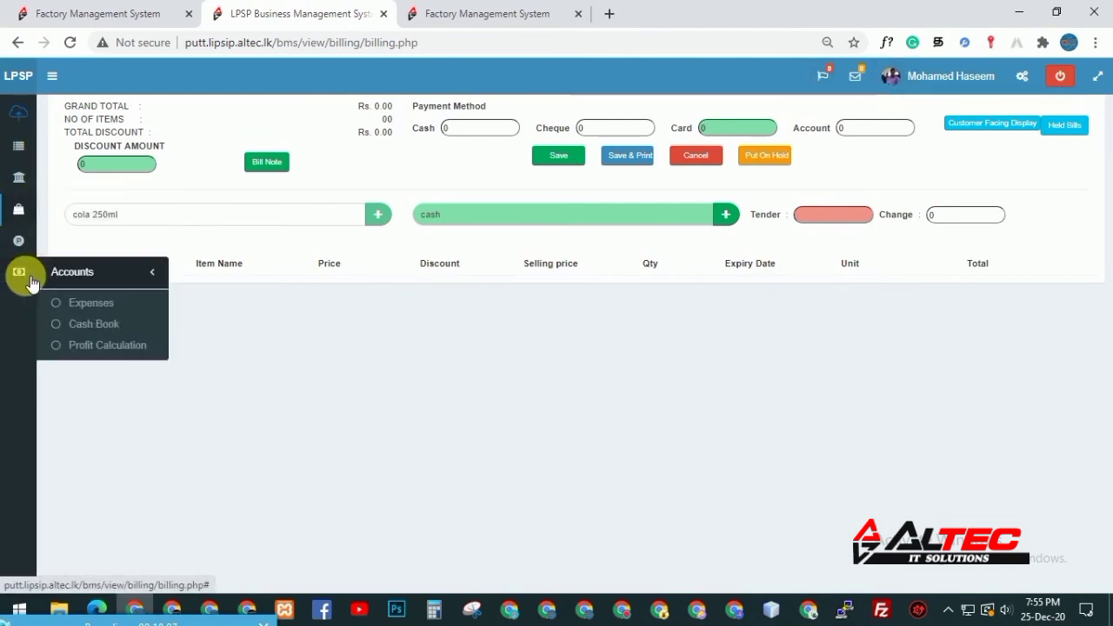
mouse_move(20, 144)
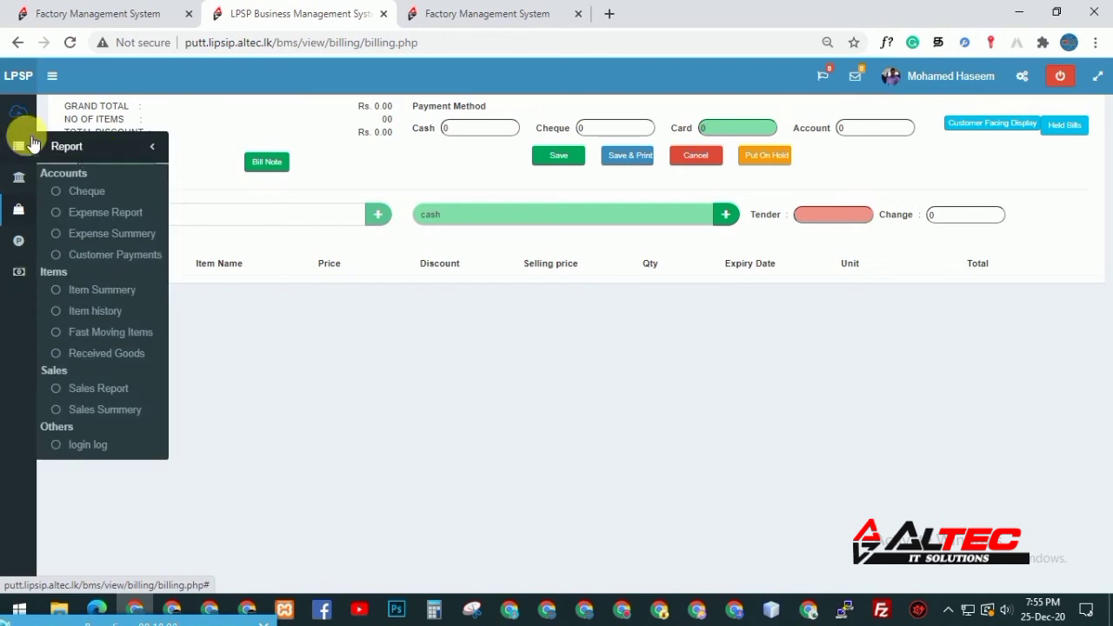
left_click(102, 289)
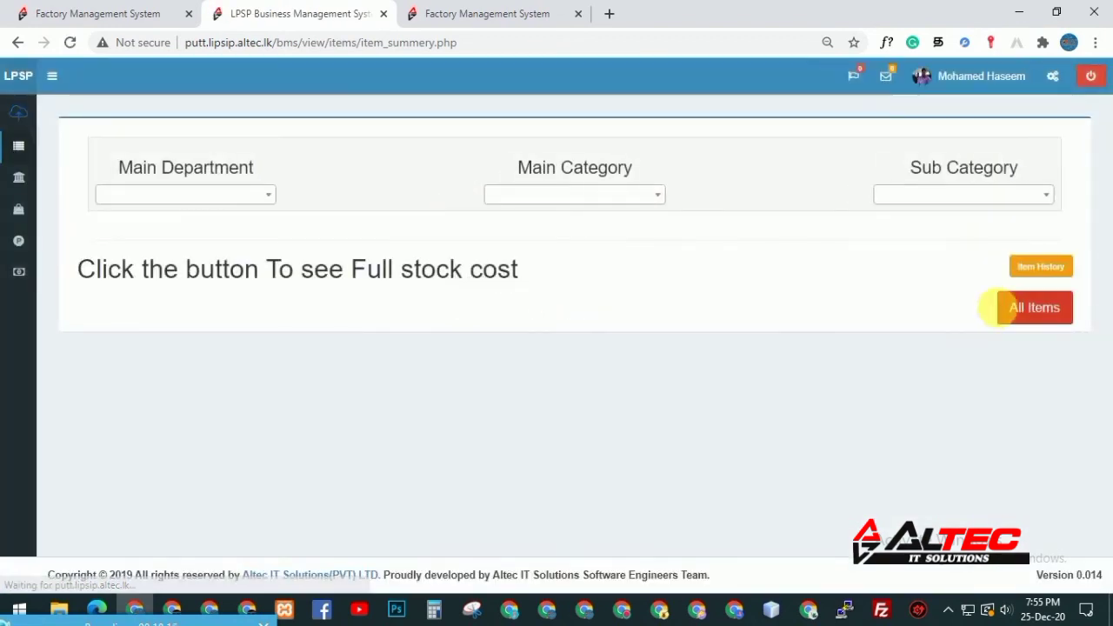
left_click(1018, 306)
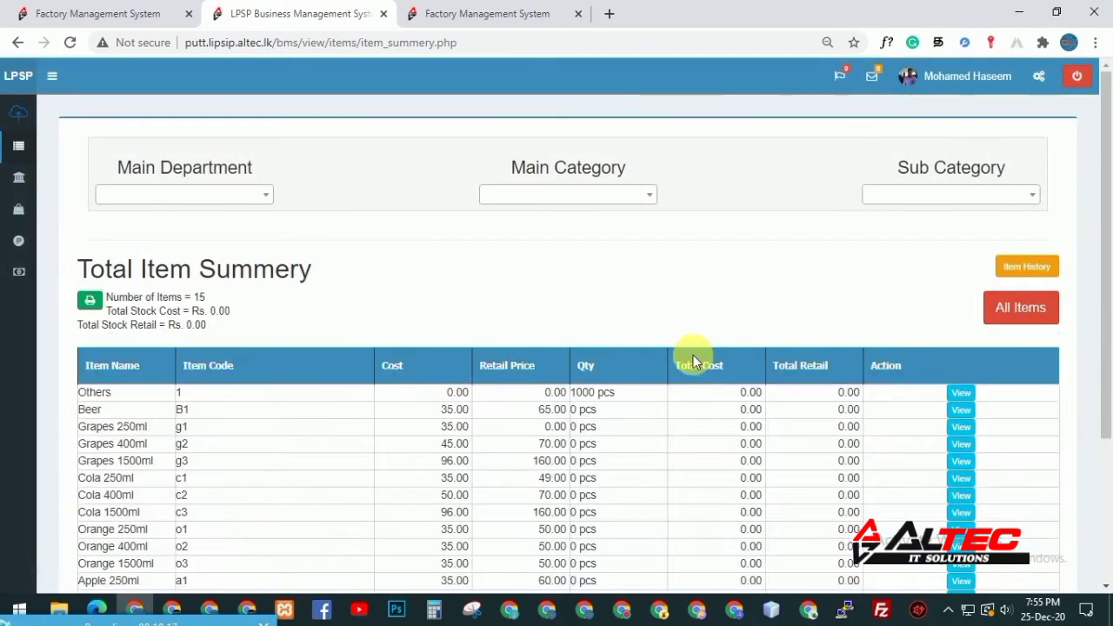
left_click_drag(1107, 136, 1110, 323)
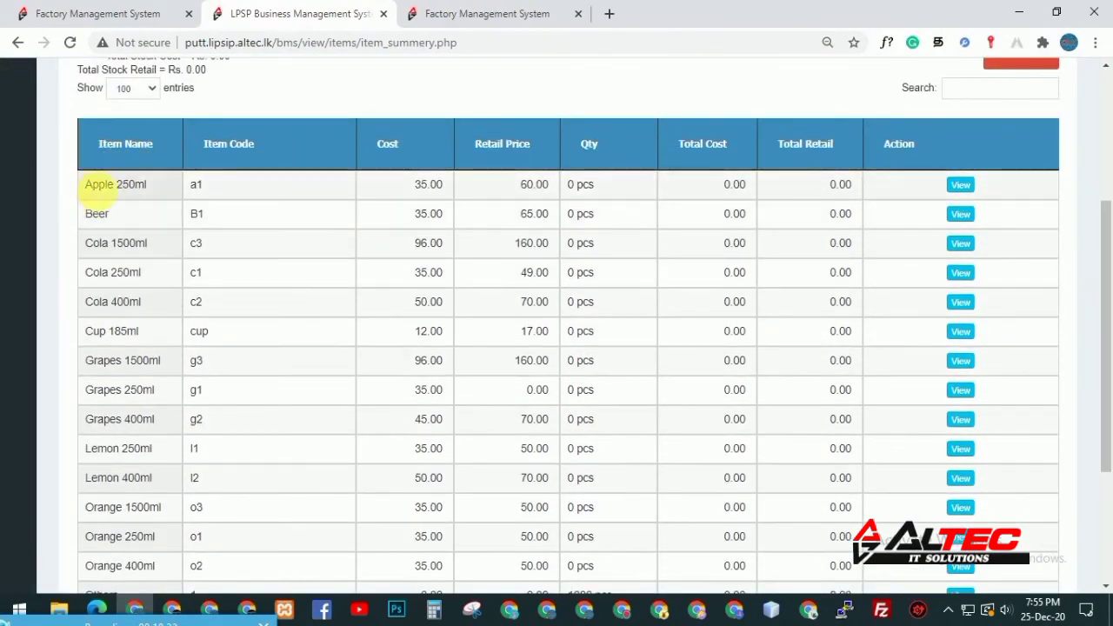
Check the Beer, Cola 250ml and Apple 250ml rows, then go to the Make a sale billing page
left_click_drag(84, 187, 158, 182)
double_click(94, 214)
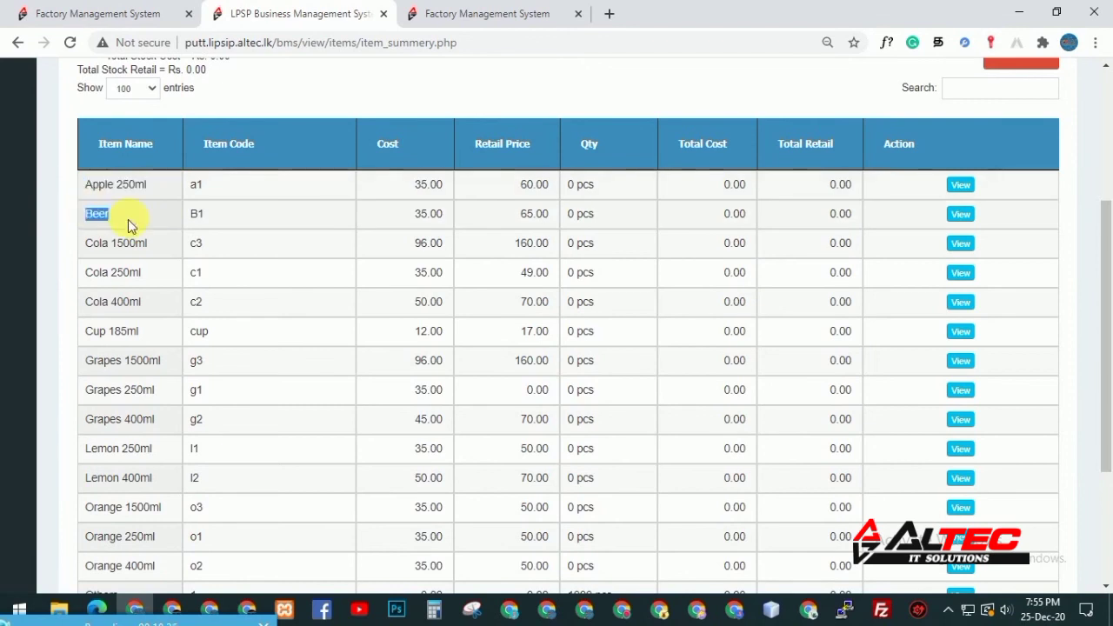
left_click_drag(87, 243, 154, 243)
left_click_drag(82, 276, 124, 330)
left_click(125, 330)
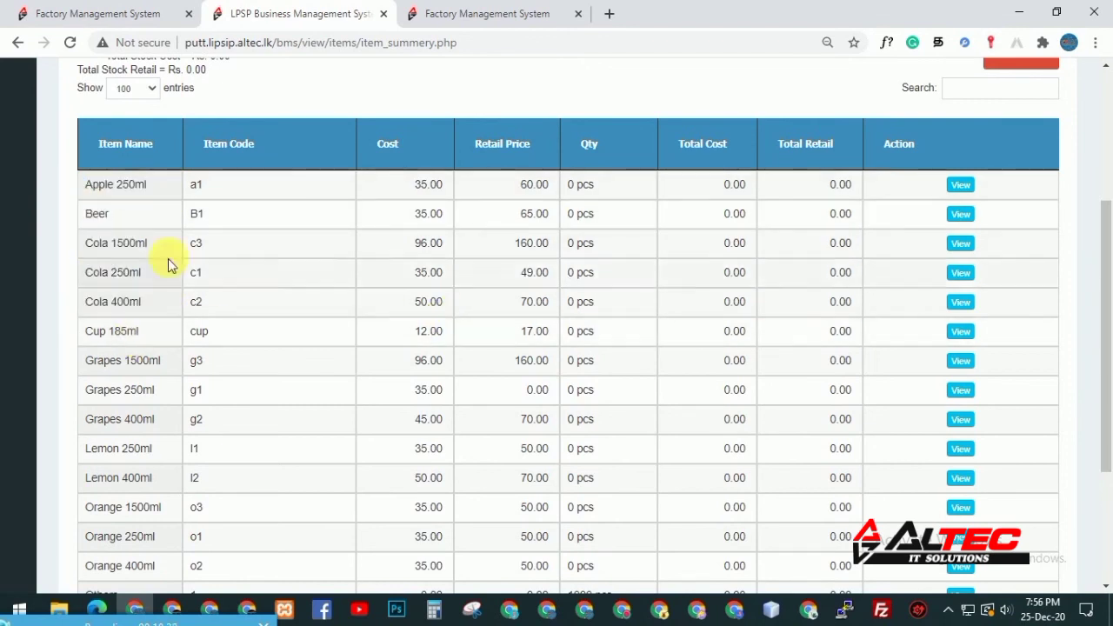
left_click_drag(1105, 278, 1106, 151)
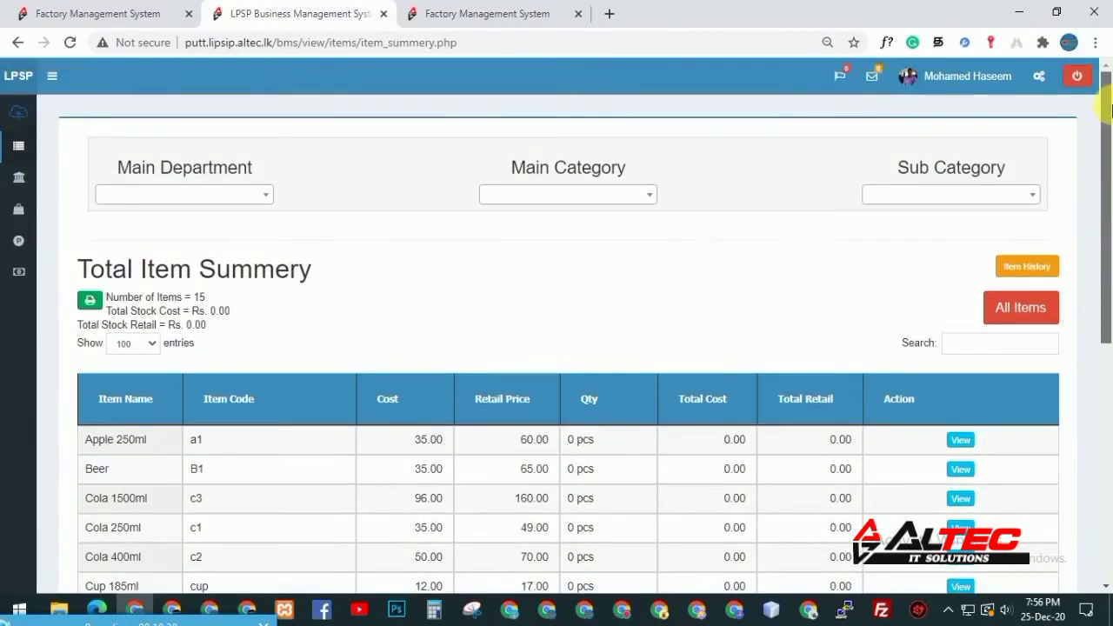
left_click_drag(565, 441, 606, 438)
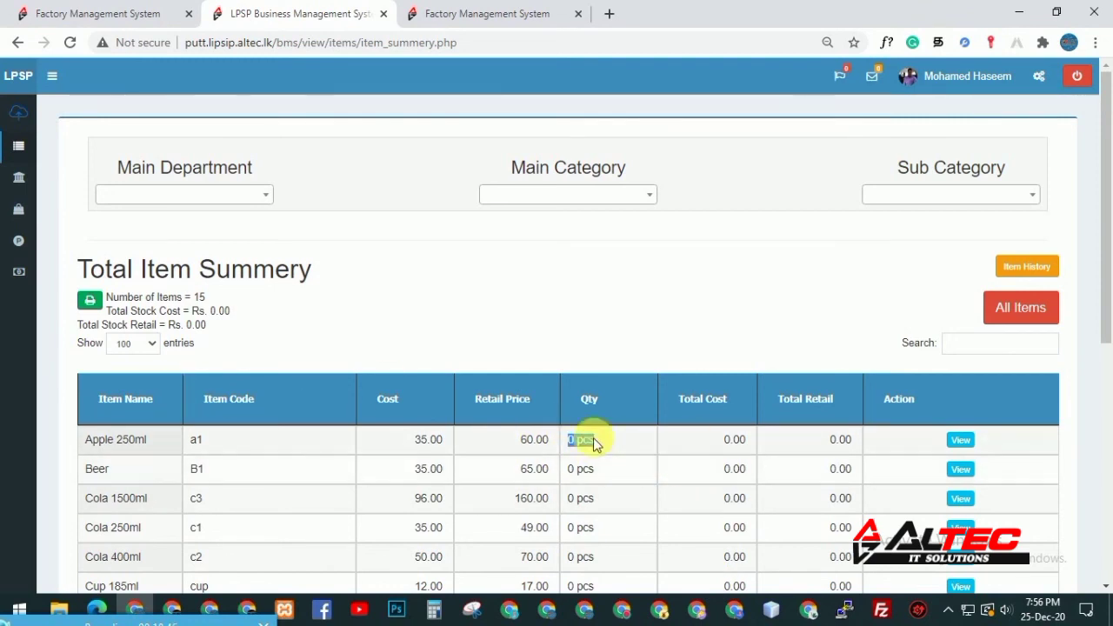
left_click_drag(1108, 309, 1110, 275)
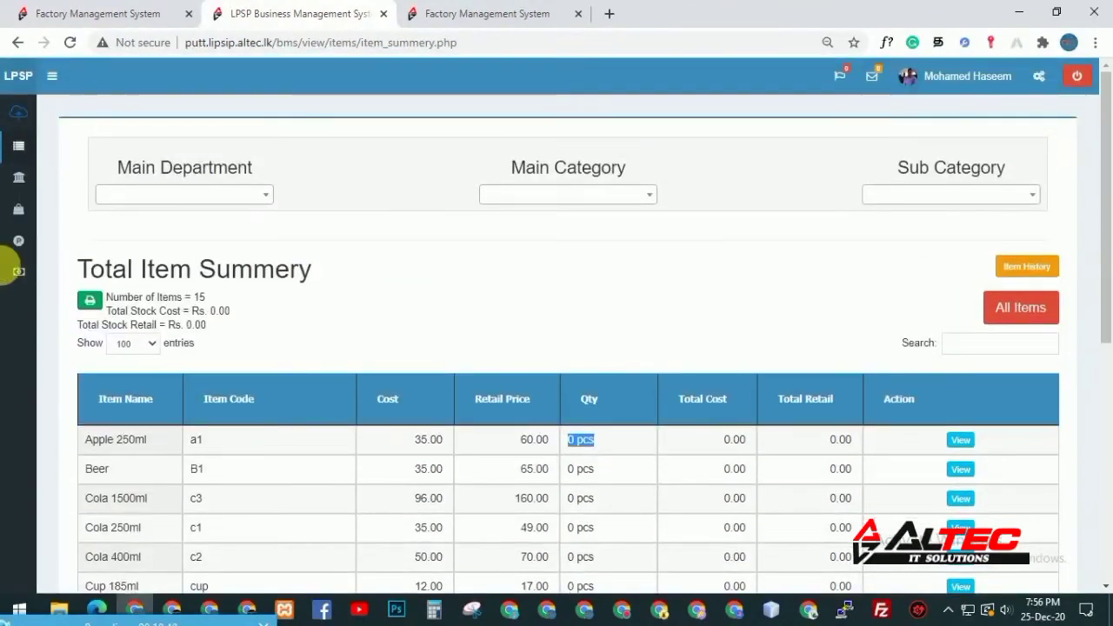
mouse_move(65, 213)
left_click(110, 248)
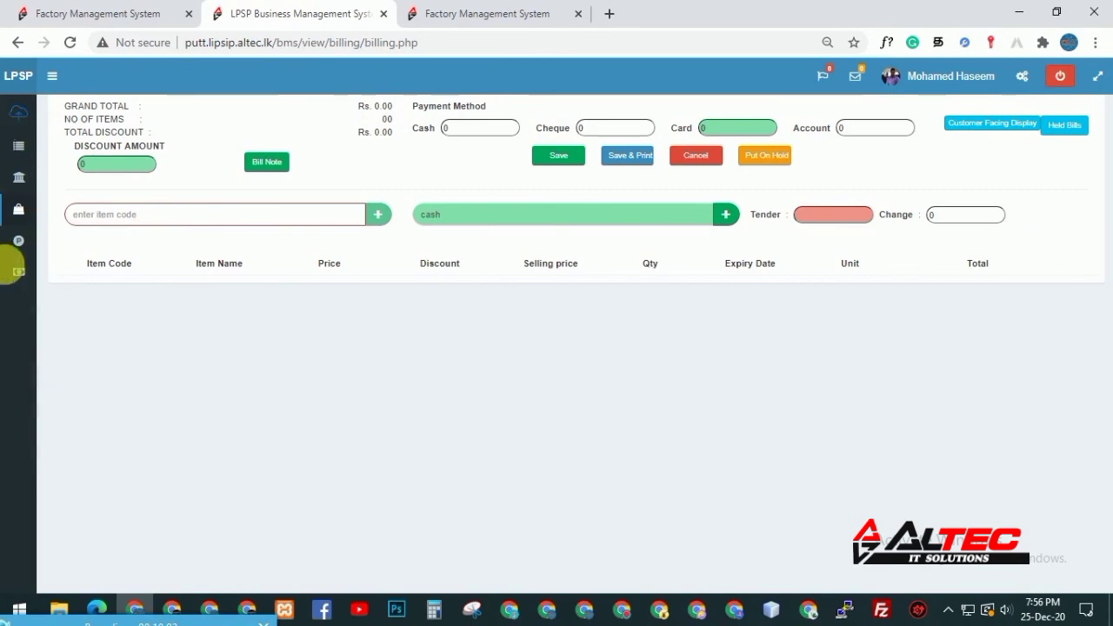
Go back to the Factory Management System tab
mouse_move(26, 210)
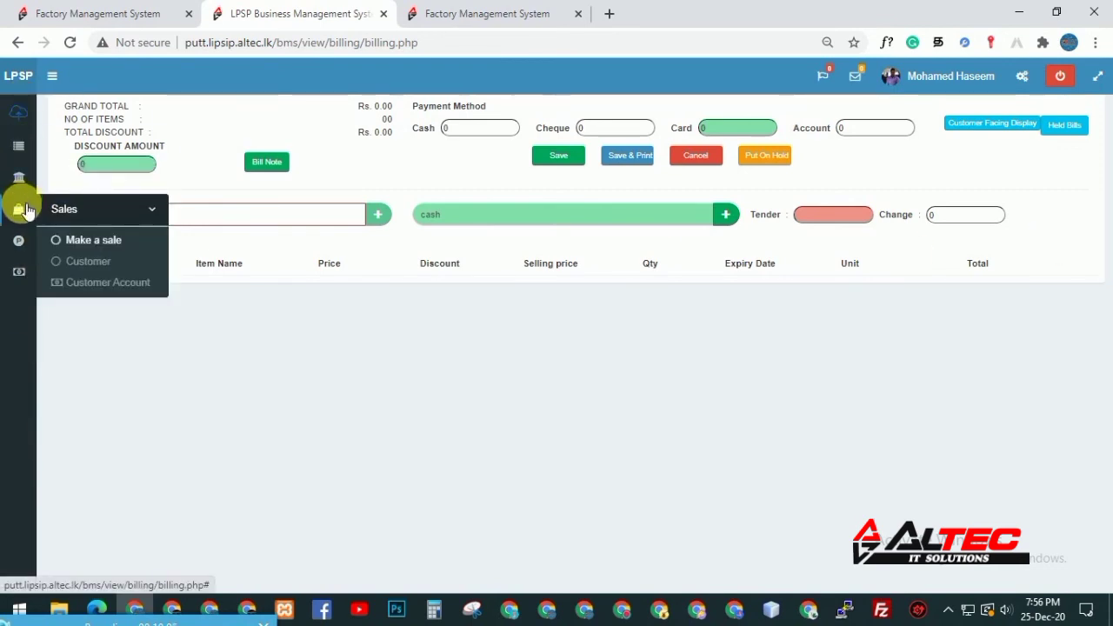
mouse_move(19, 276)
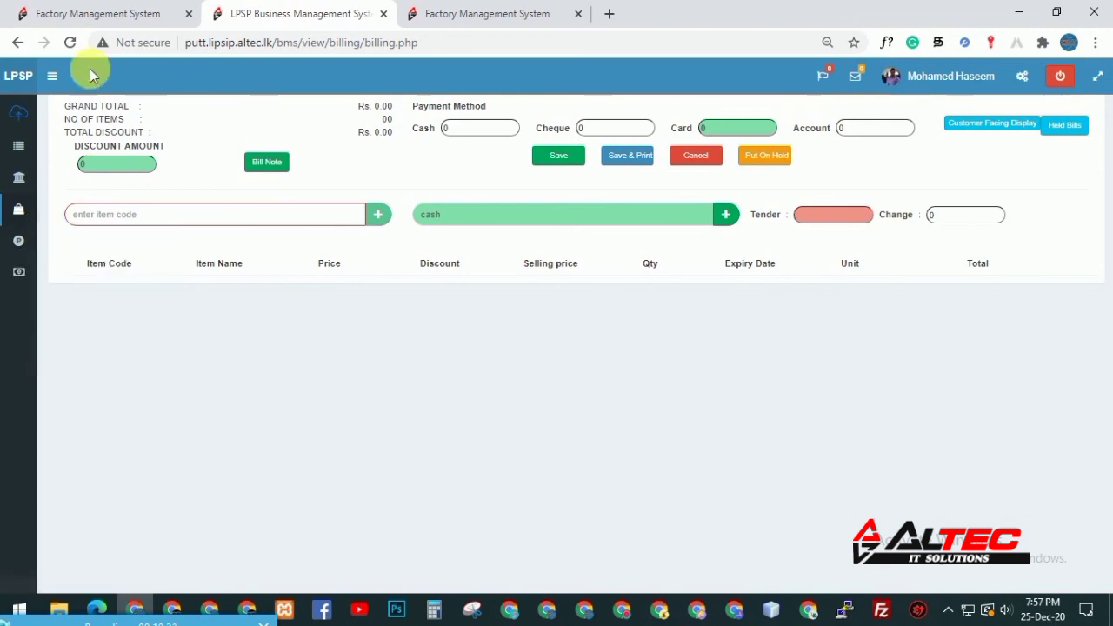
left_click(87, 13)
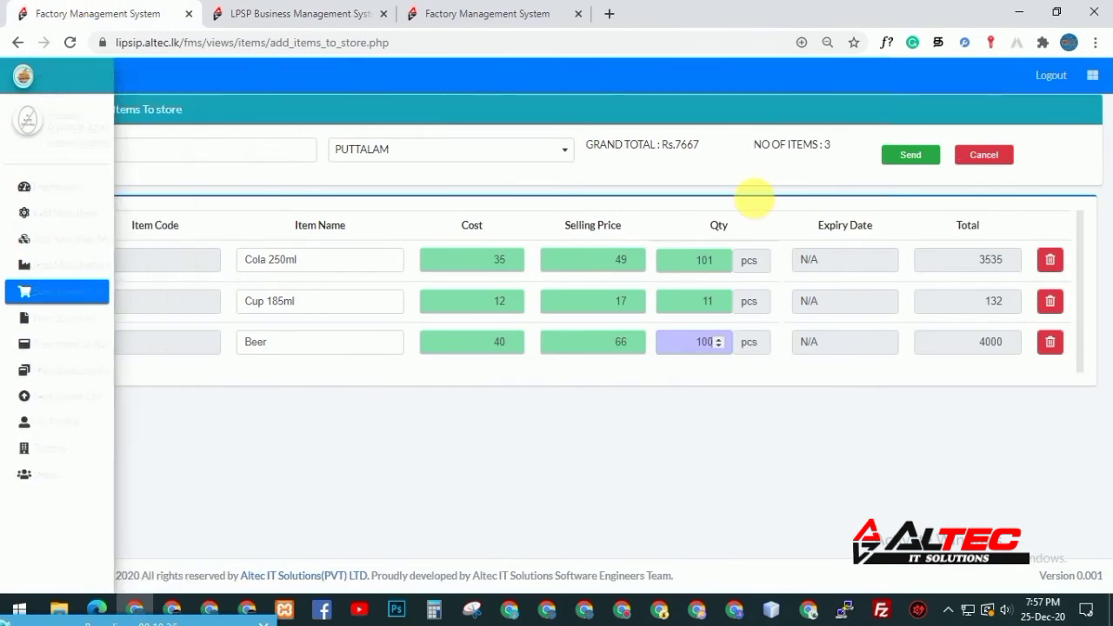
Open a new browser tab and load star.altec.lk
left_click(610, 16)
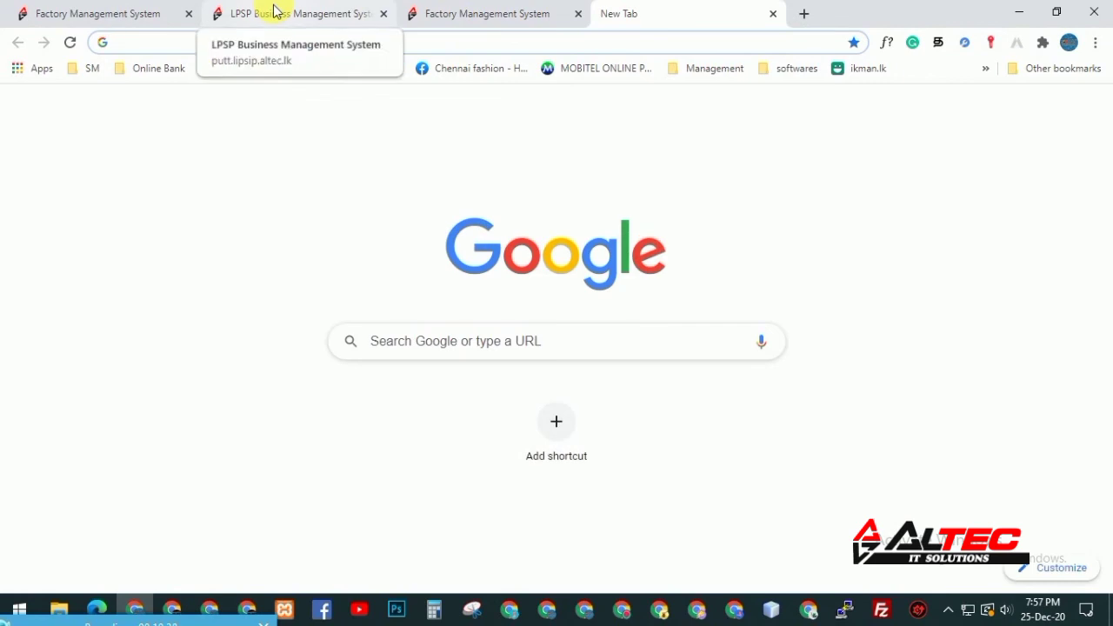
left_click(146, 45)
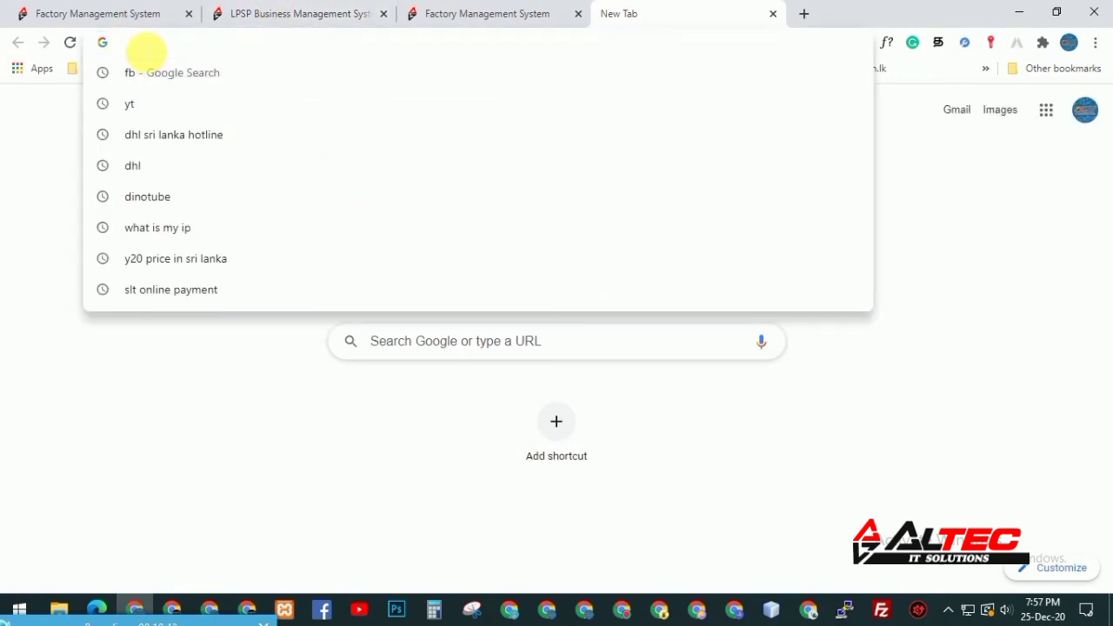
type("stat")
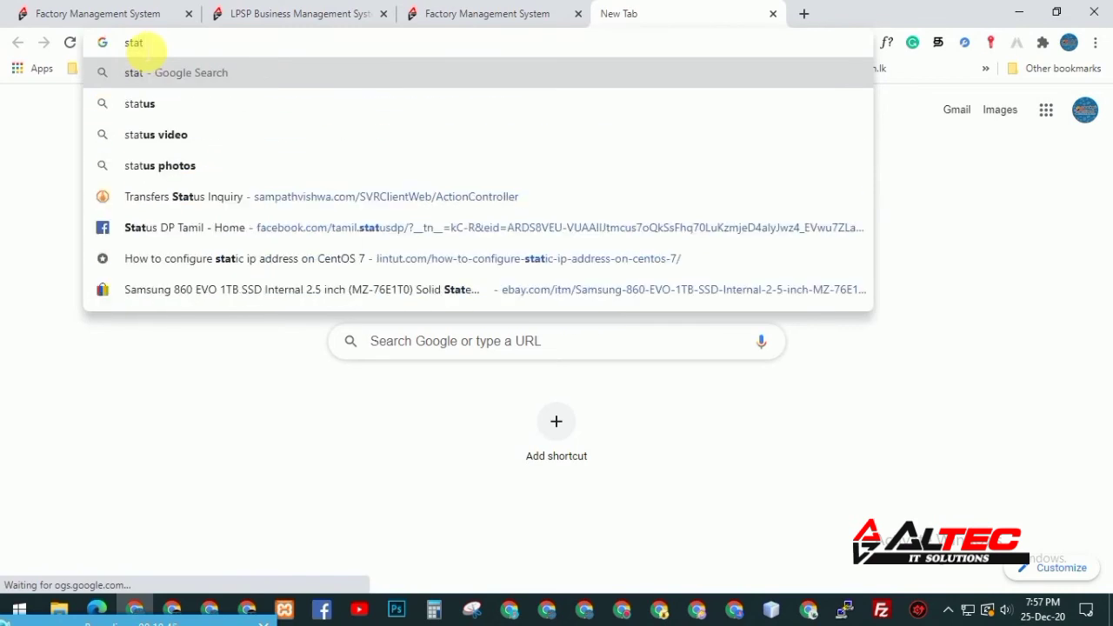
key("BackSpace")
type("r")
key("Right")
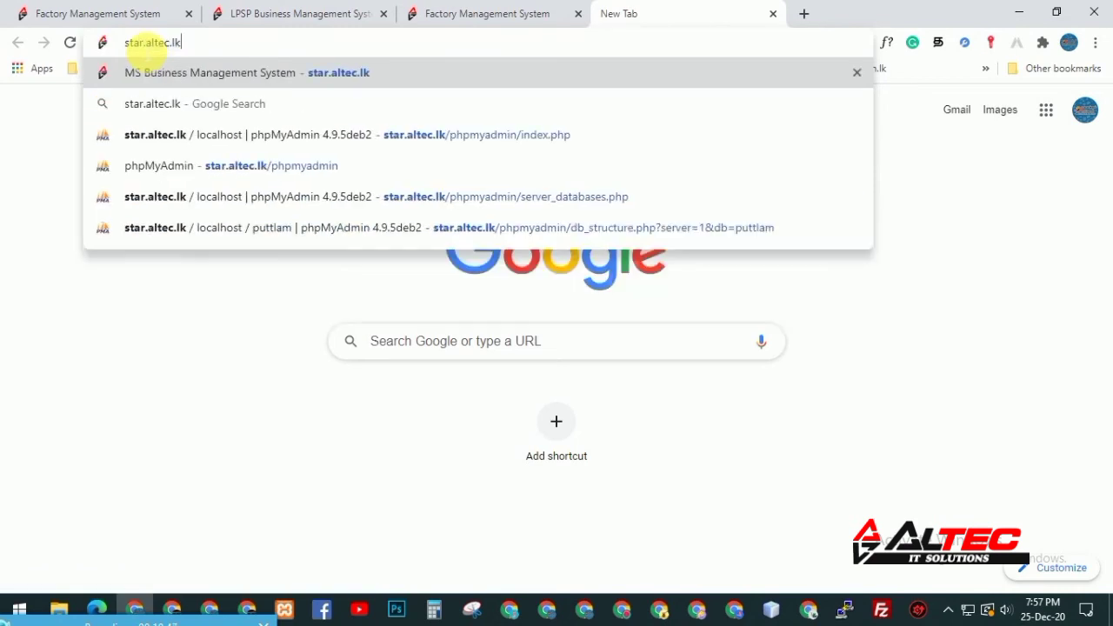
key("Return")
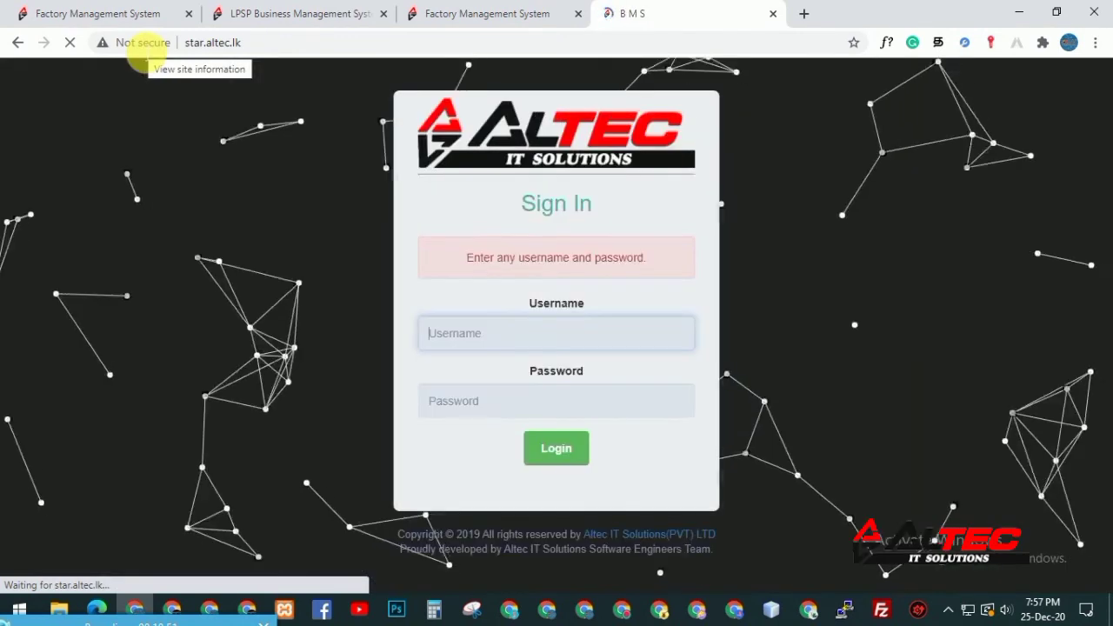
Zoom the browser page out to 90%
left_click(1095, 42)
left_click(988, 194)
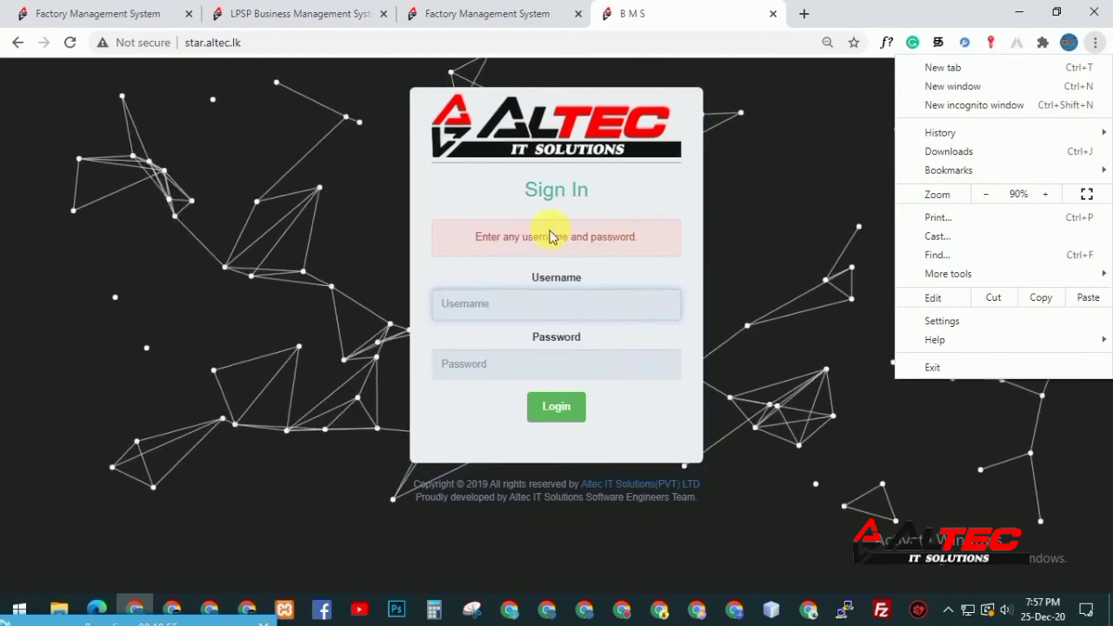
left_click(236, 98)
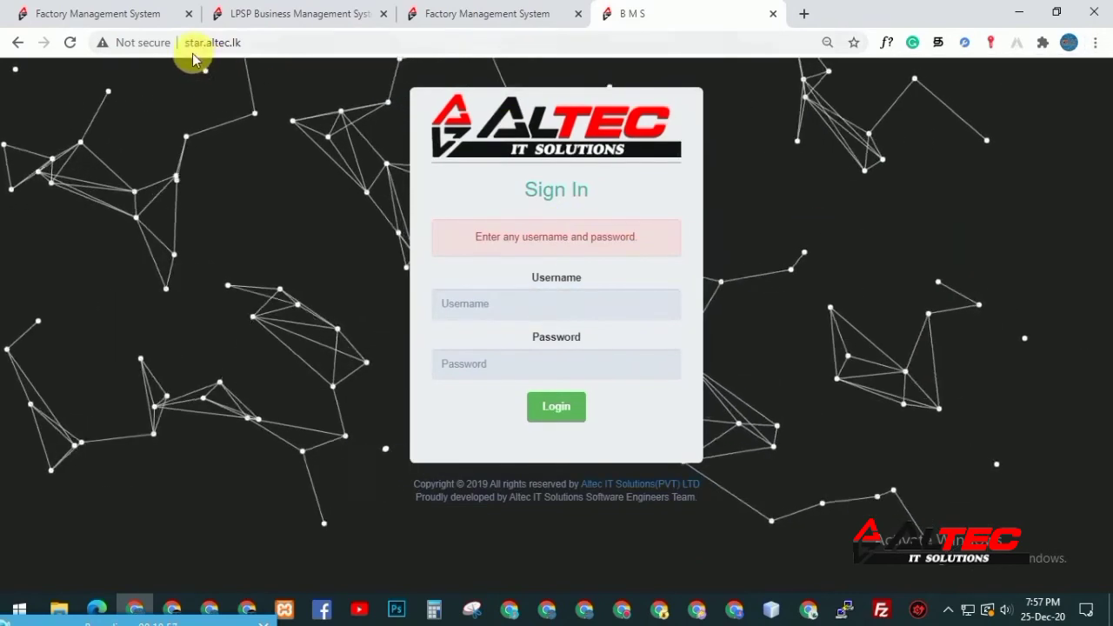
Log in with the user's username and account password
left_click(529, 305)
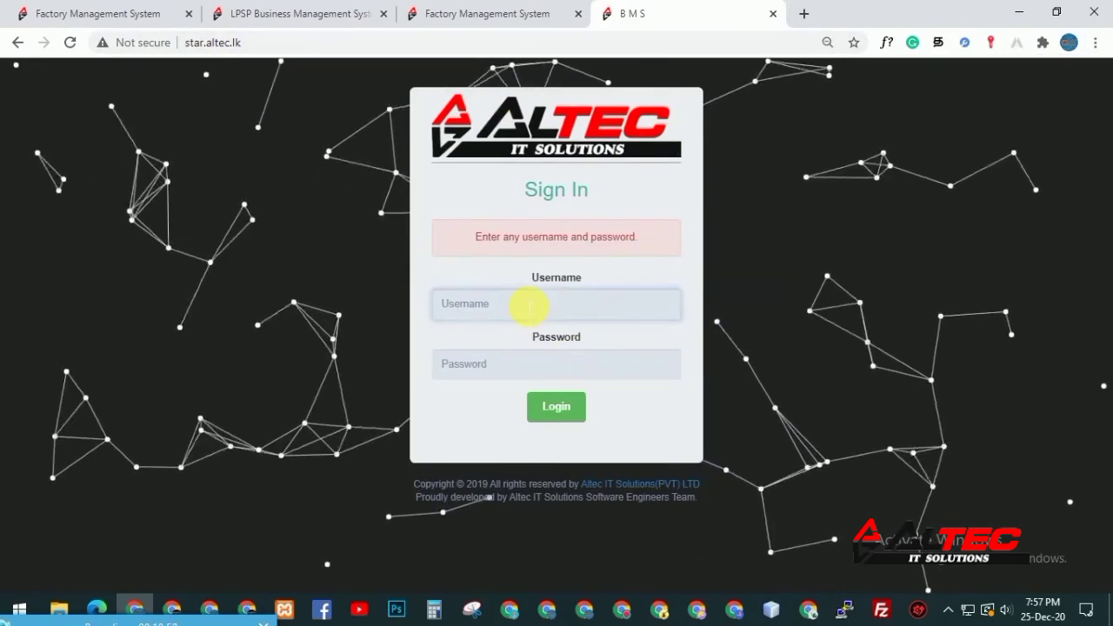
type("kmh")
key("Tab")
type("*************")
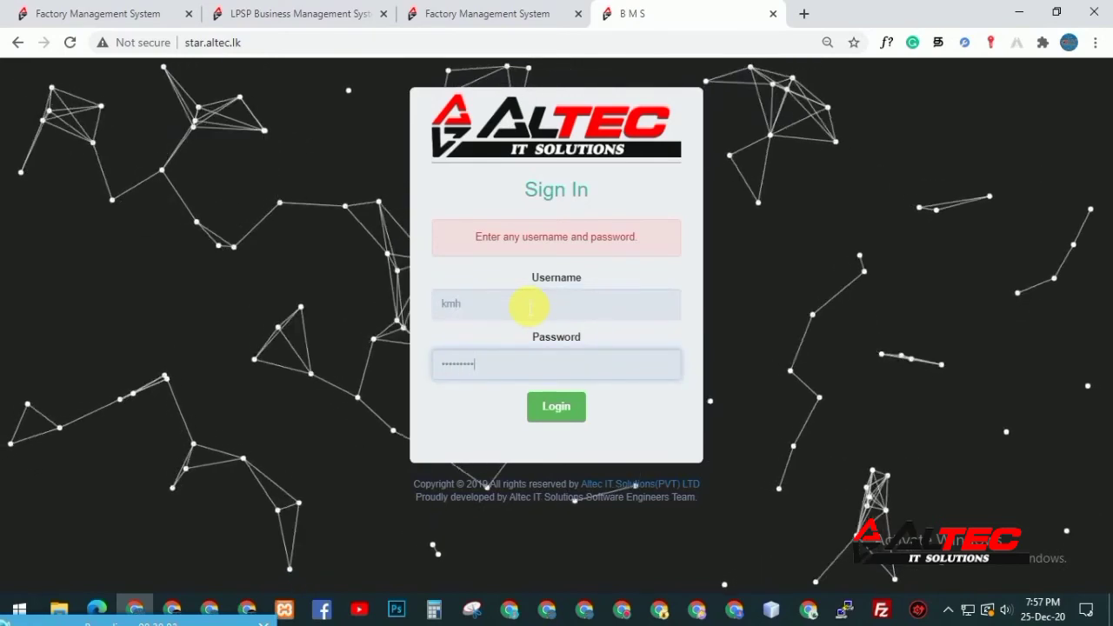
key("Return")
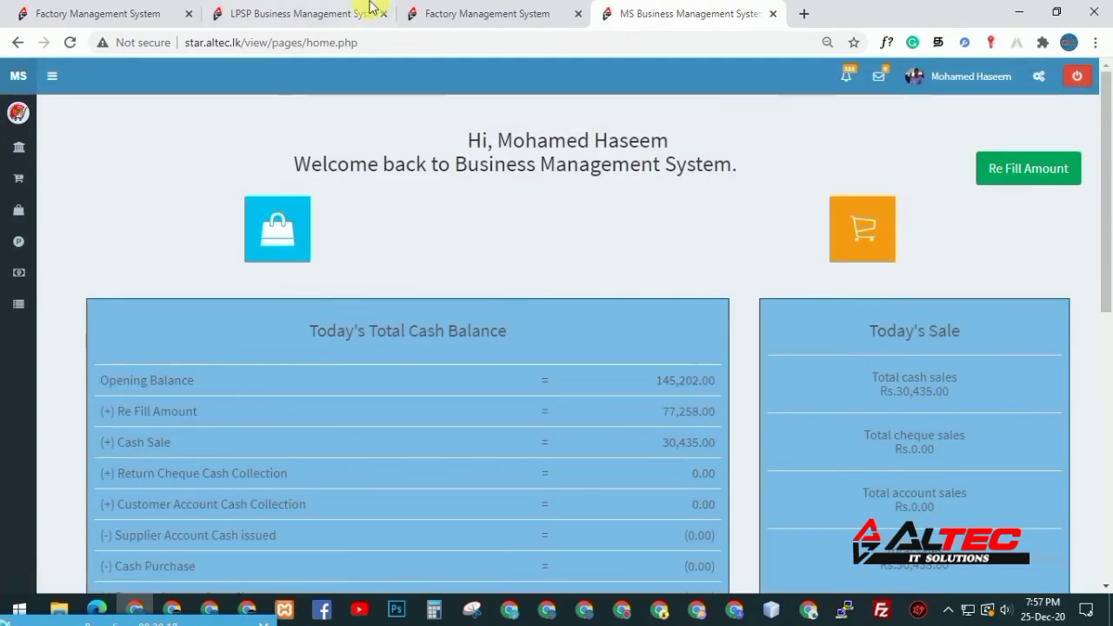
Switch between the Factory item summary, LPSP billing and MS home tabs
left_click(532, 11)
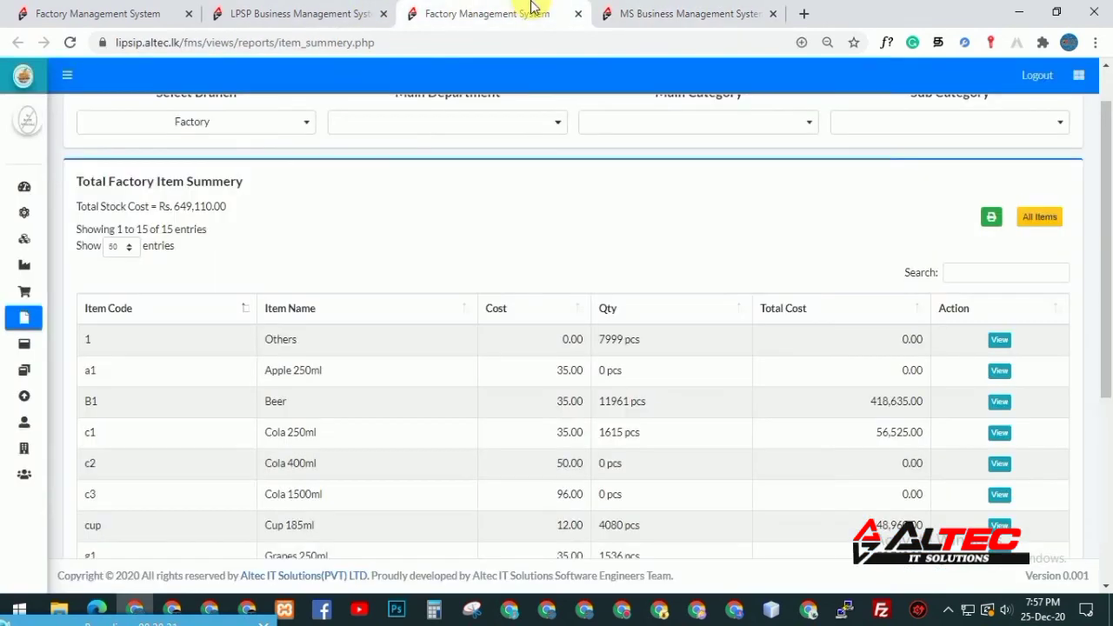
scroll(330, 303, "up", 2)
left_click(306, 13)
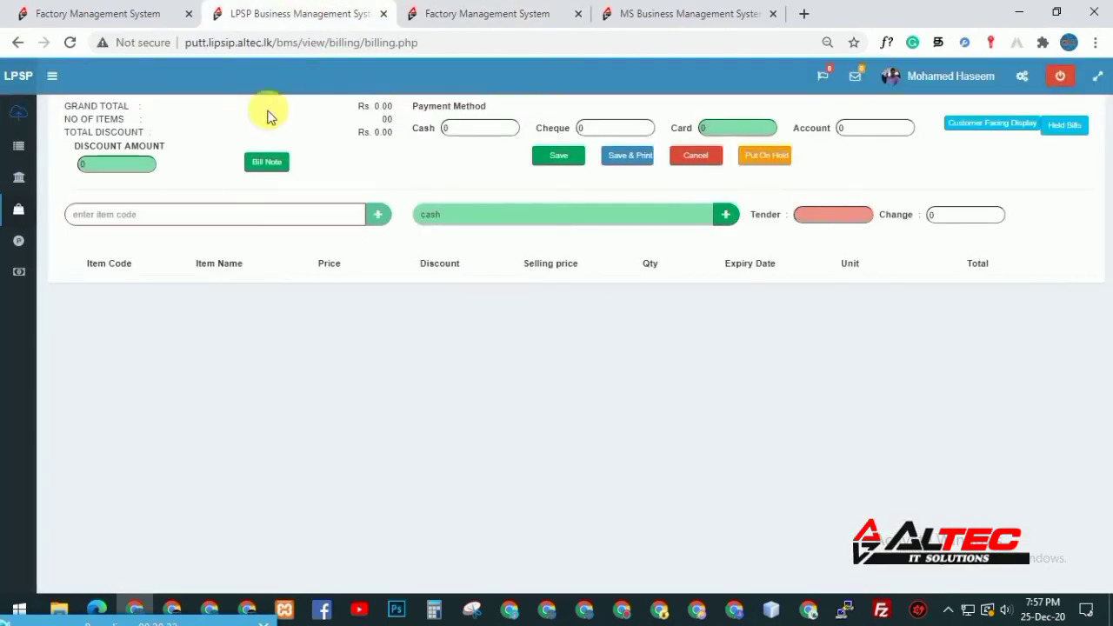
mouse_move(20, 145)
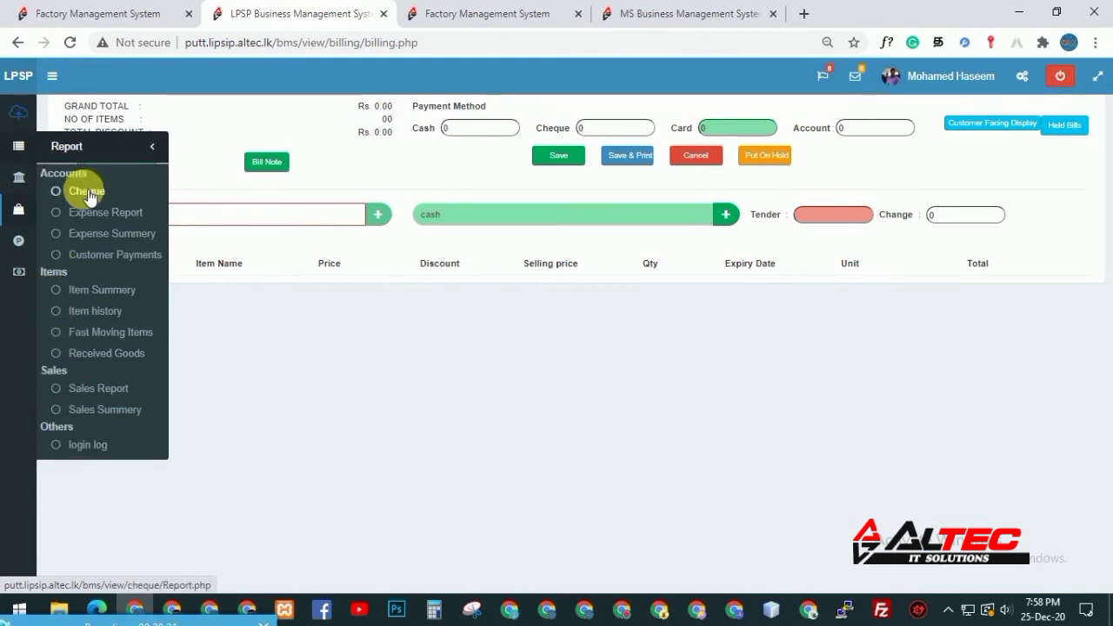
left_click(700, 10)
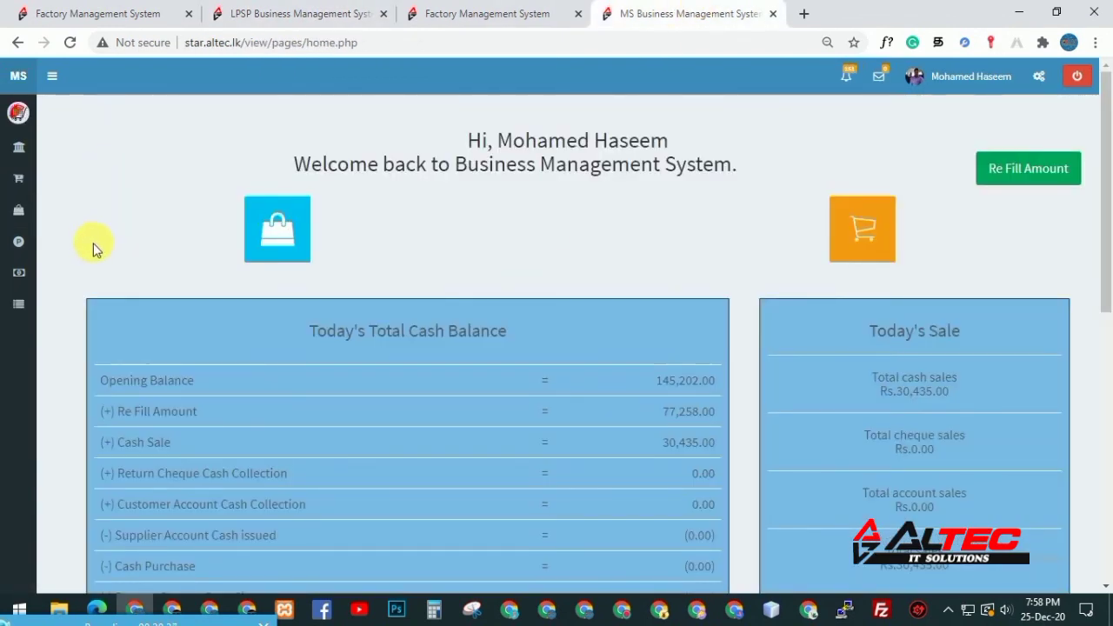
Return to the LPSP billing page and browse the Report, Sales and Accounts sidebar flyouts
mouse_move(21, 300)
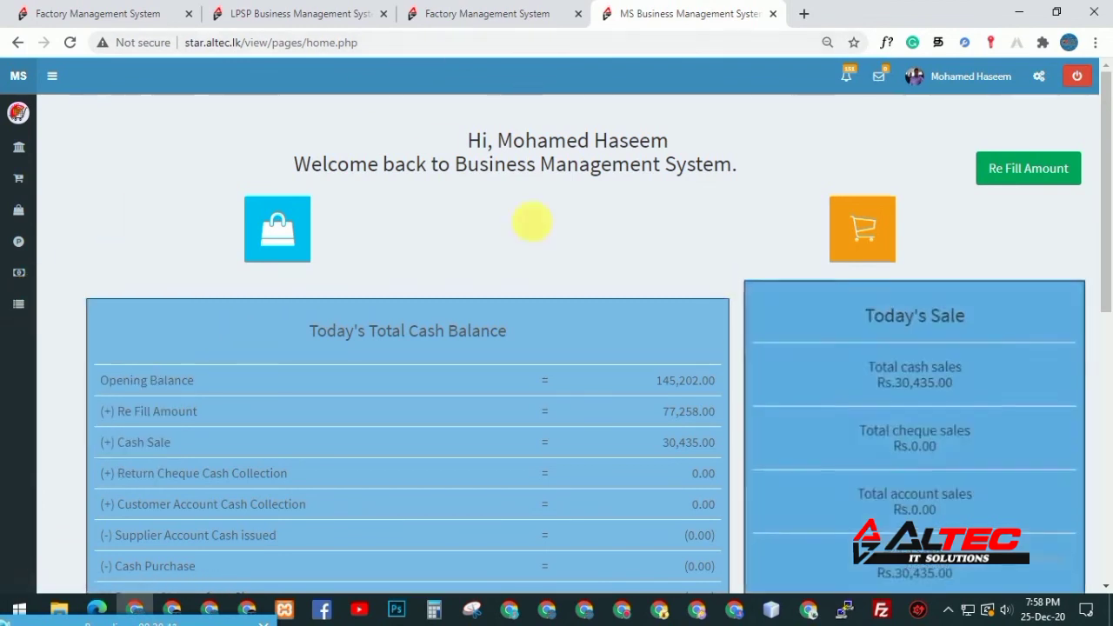
left_click(435, 12)
left_click(354, 10)
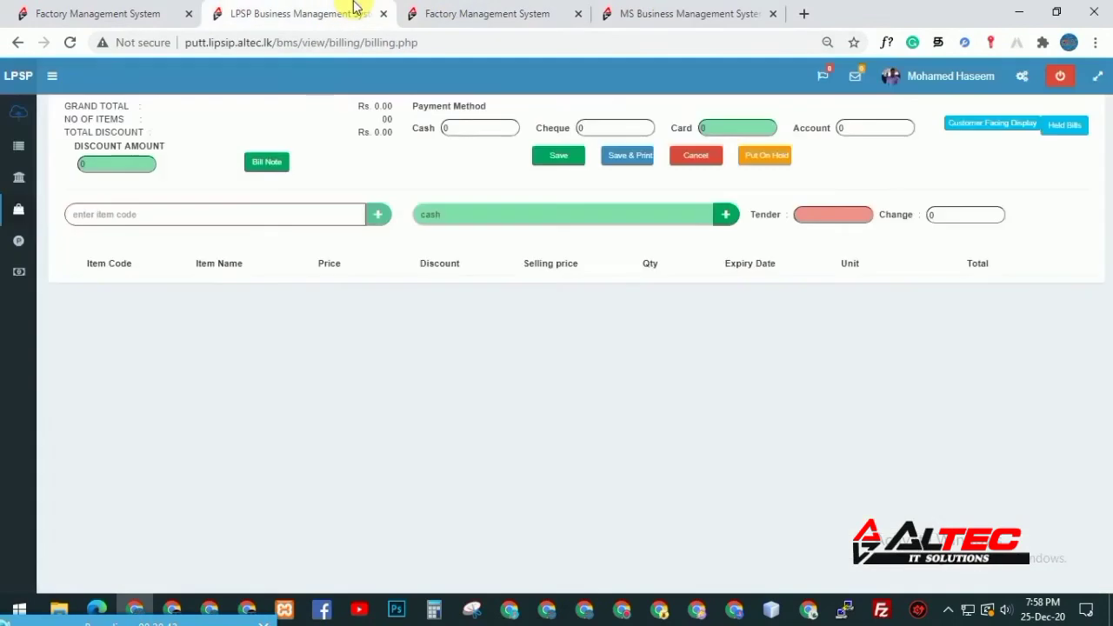
mouse_move(17, 261)
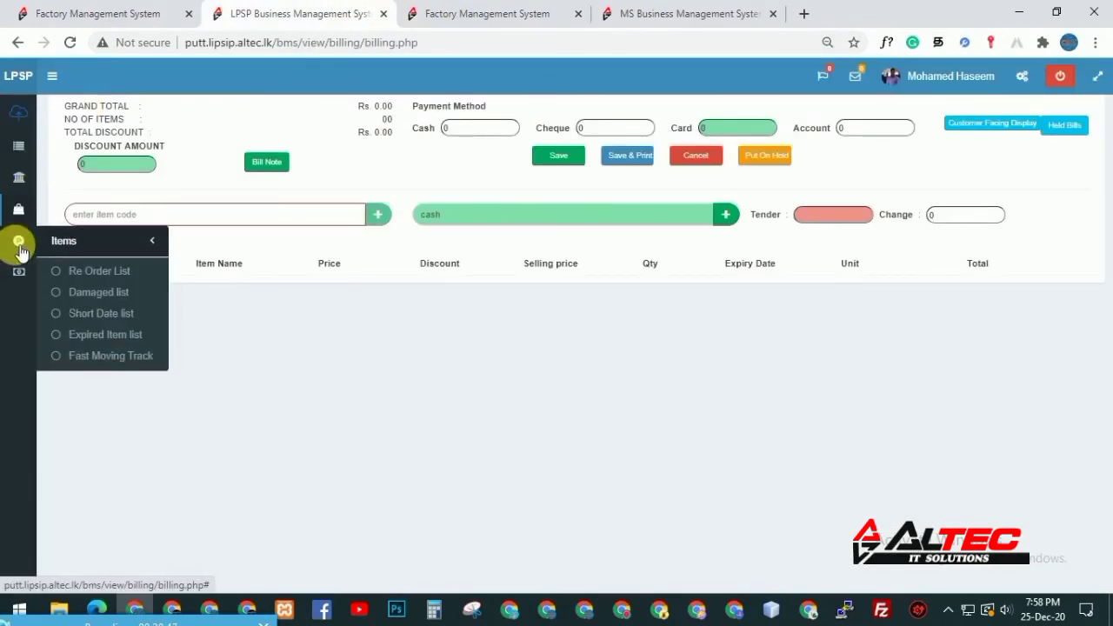
mouse_move(20, 213)
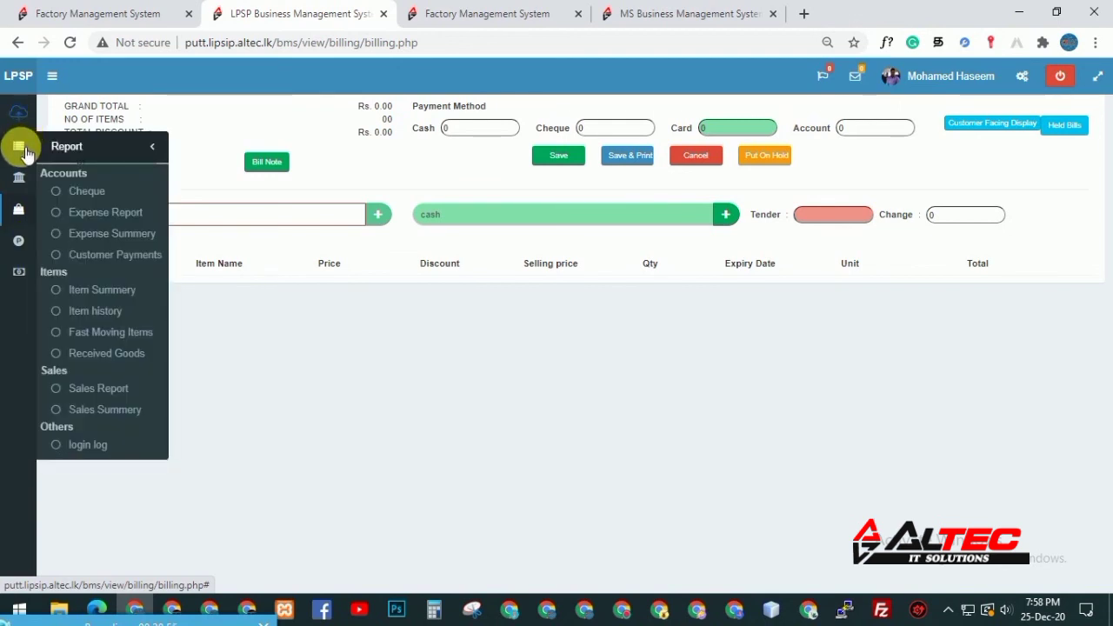
mouse_move(24, 186)
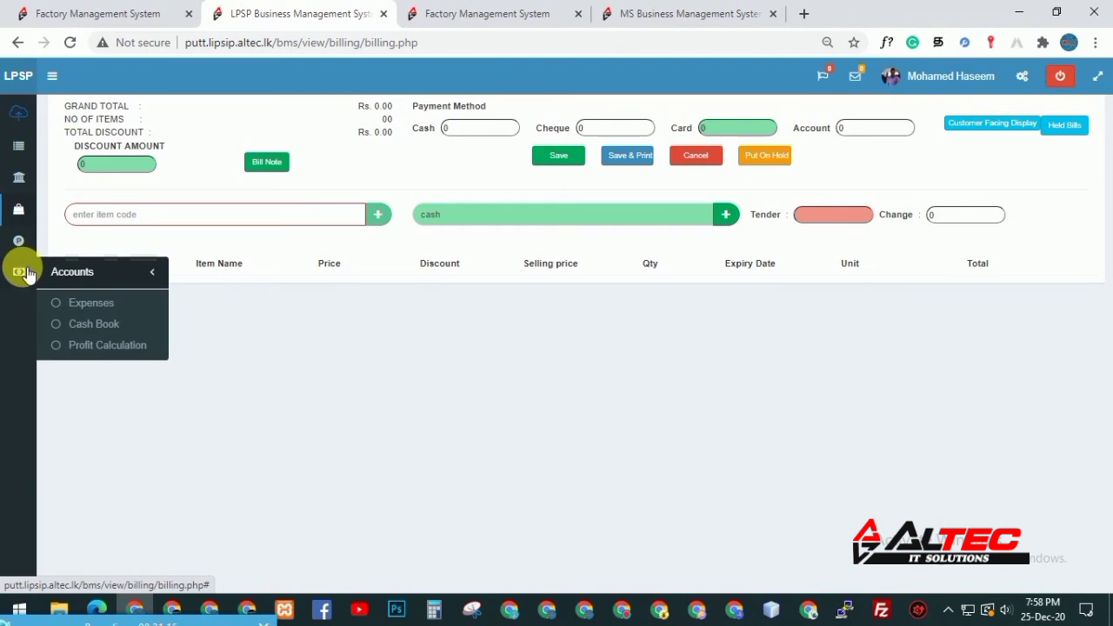
mouse_move(18, 271)
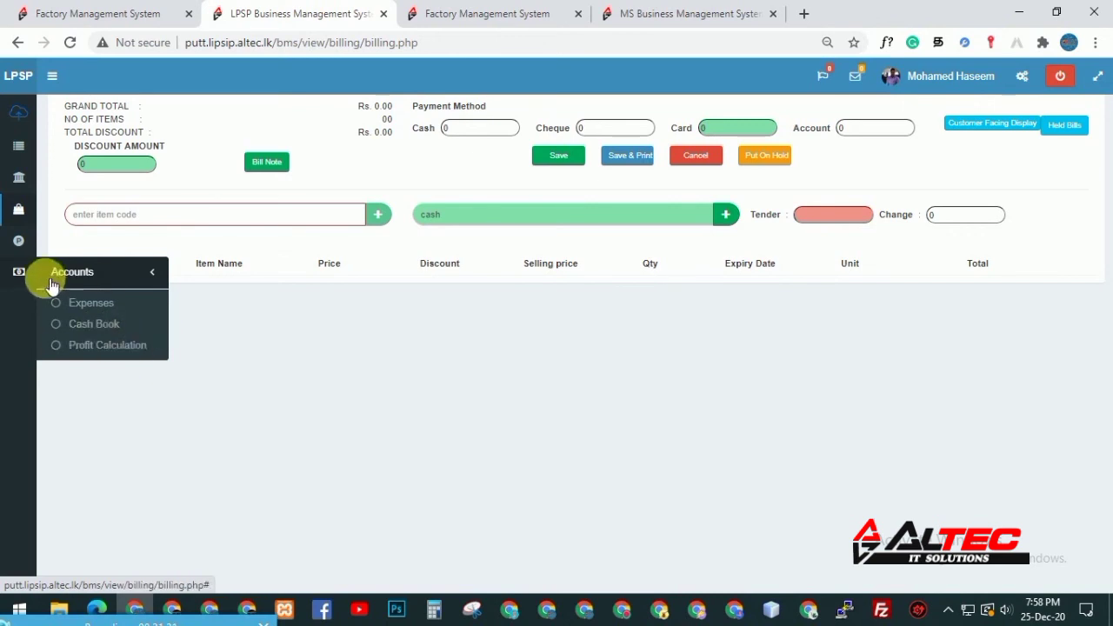
Bring the MS home tab forward and open Customer Account from the Sales flyout
left_click(530, 8)
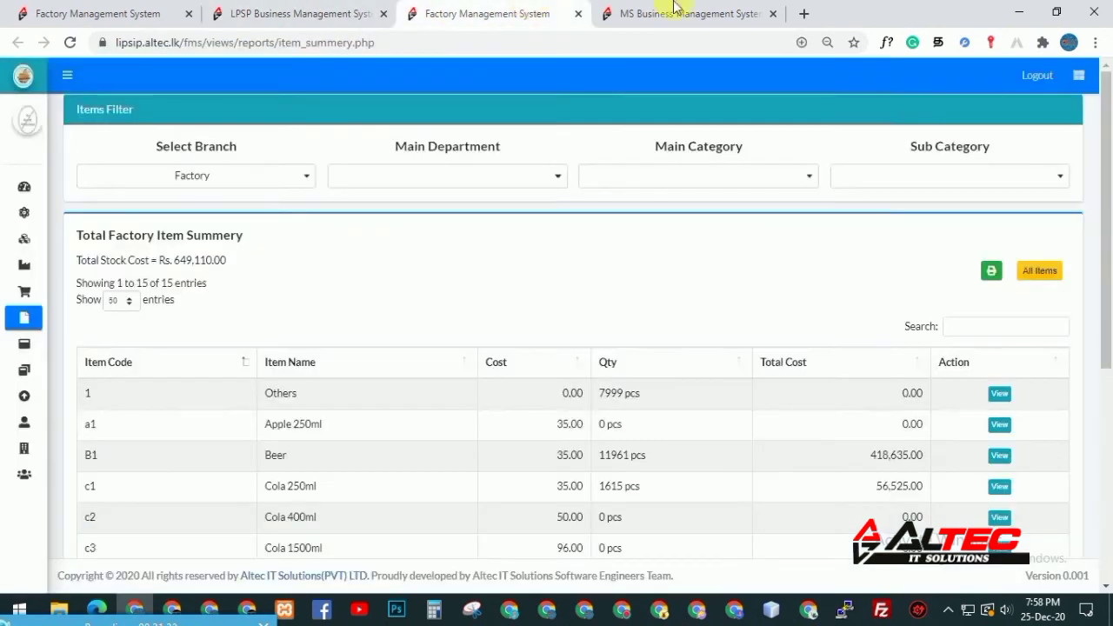
left_click(692, 9)
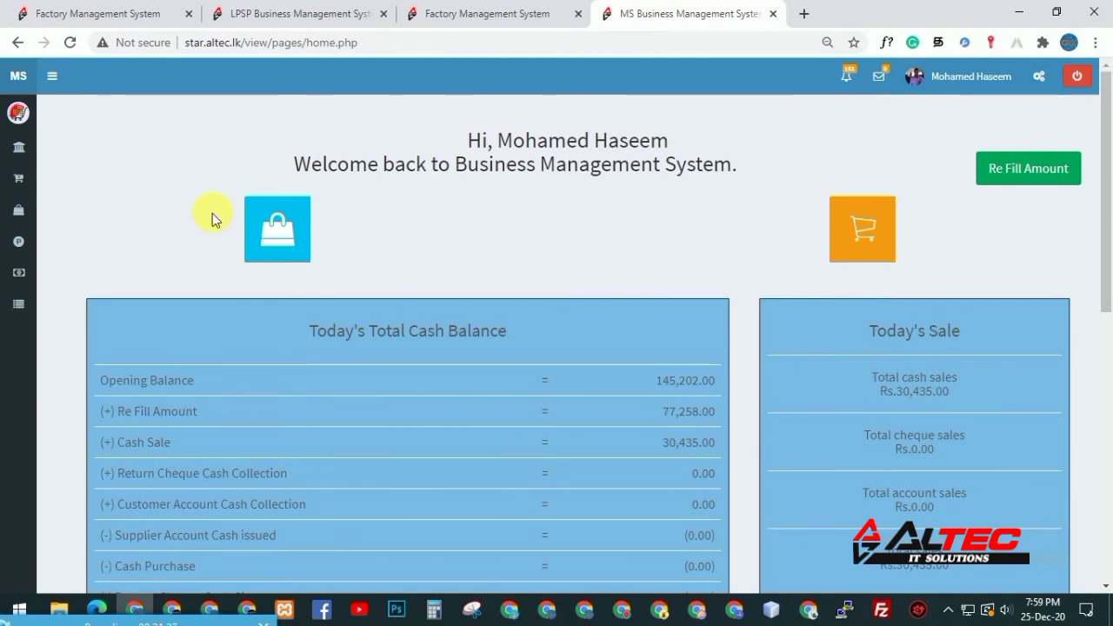
mouse_move(19, 237)
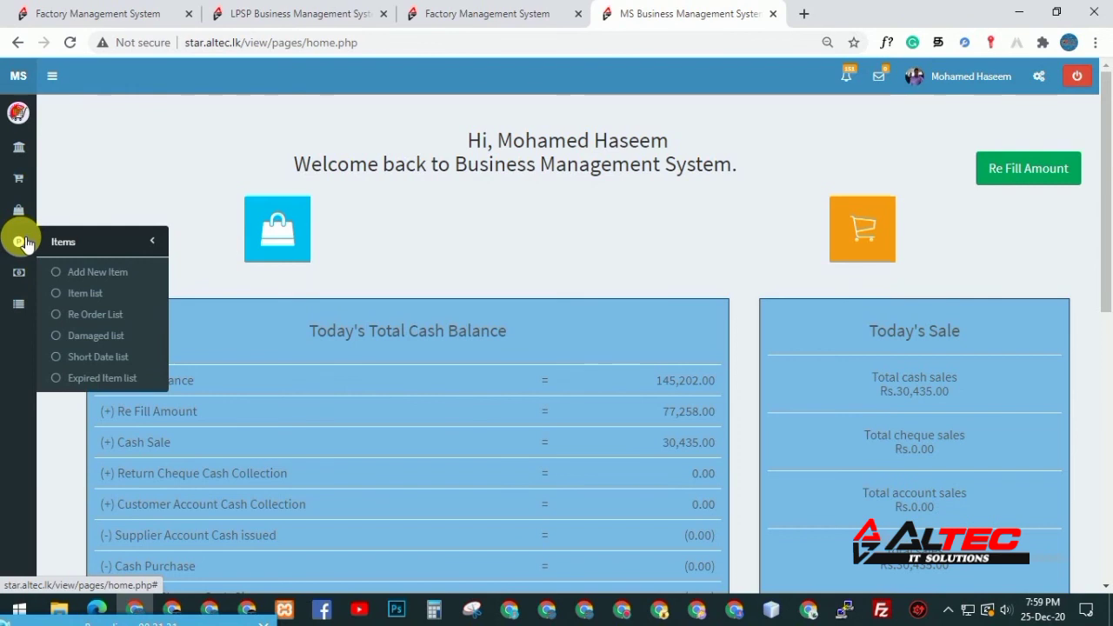
mouse_move(26, 213)
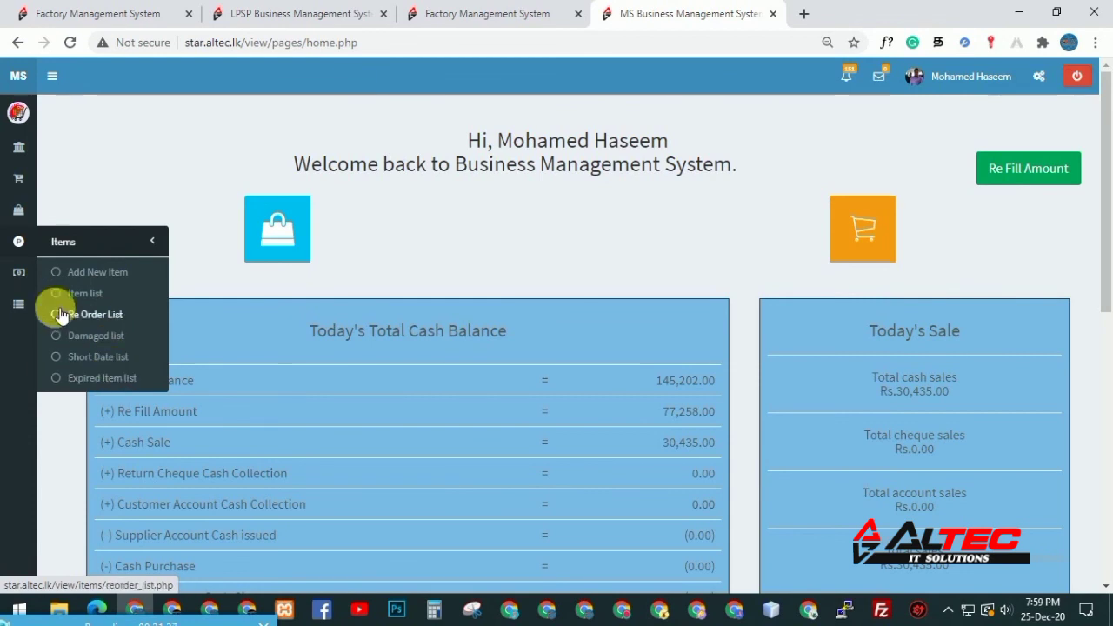
mouse_move(18, 178)
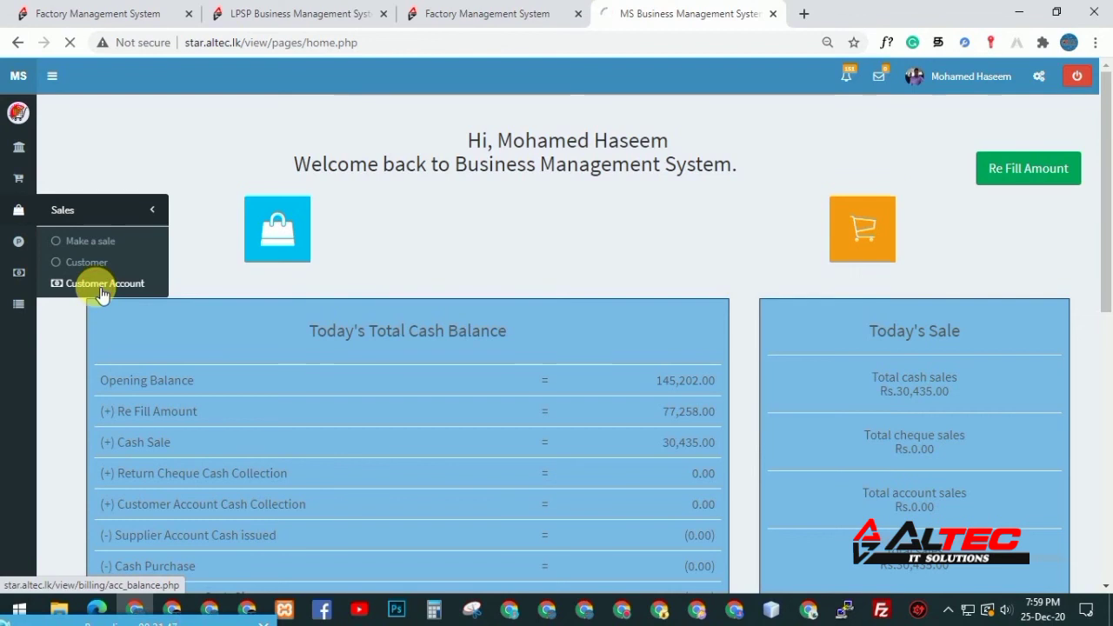
left_click(102, 292)
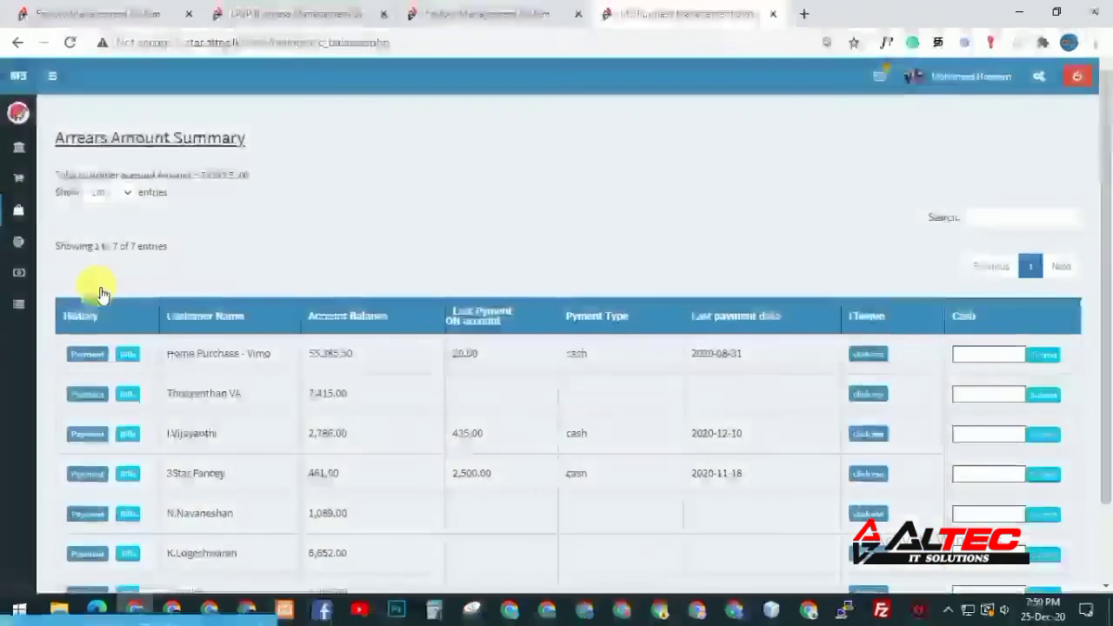
left_click_drag(1110, 230, 1110, 323)
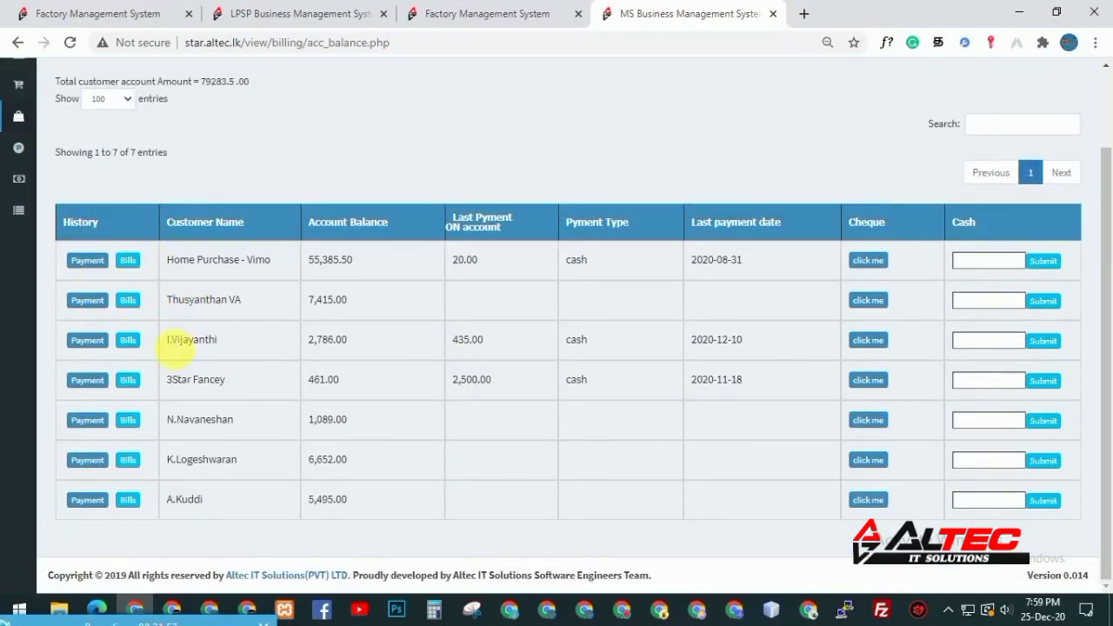
left_click_drag(165, 340, 222, 339)
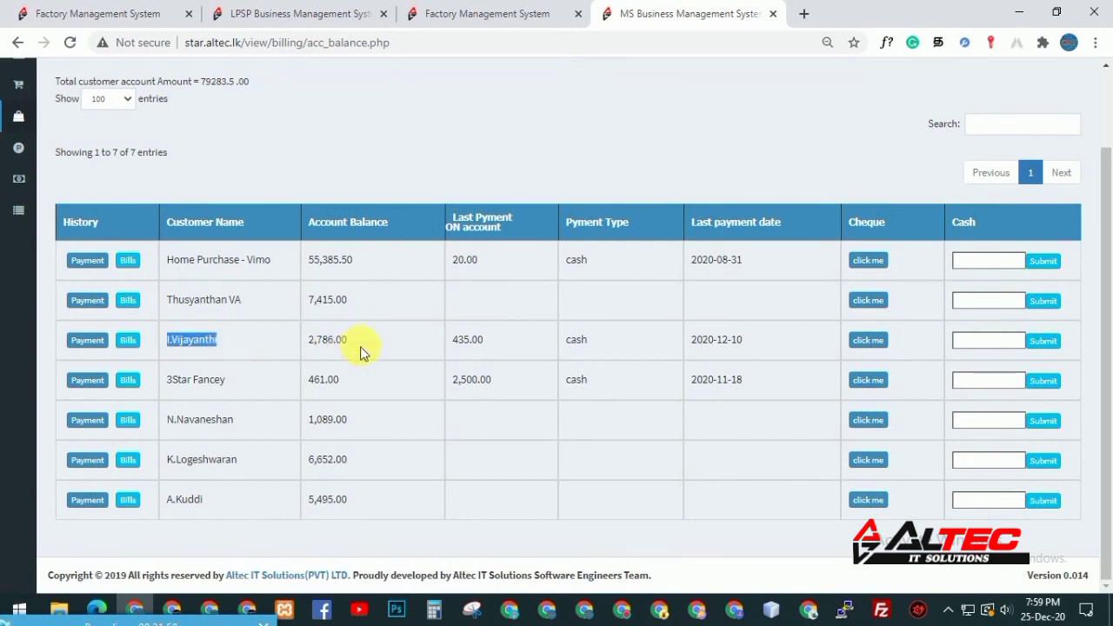
left_click_drag(310, 341, 357, 347)
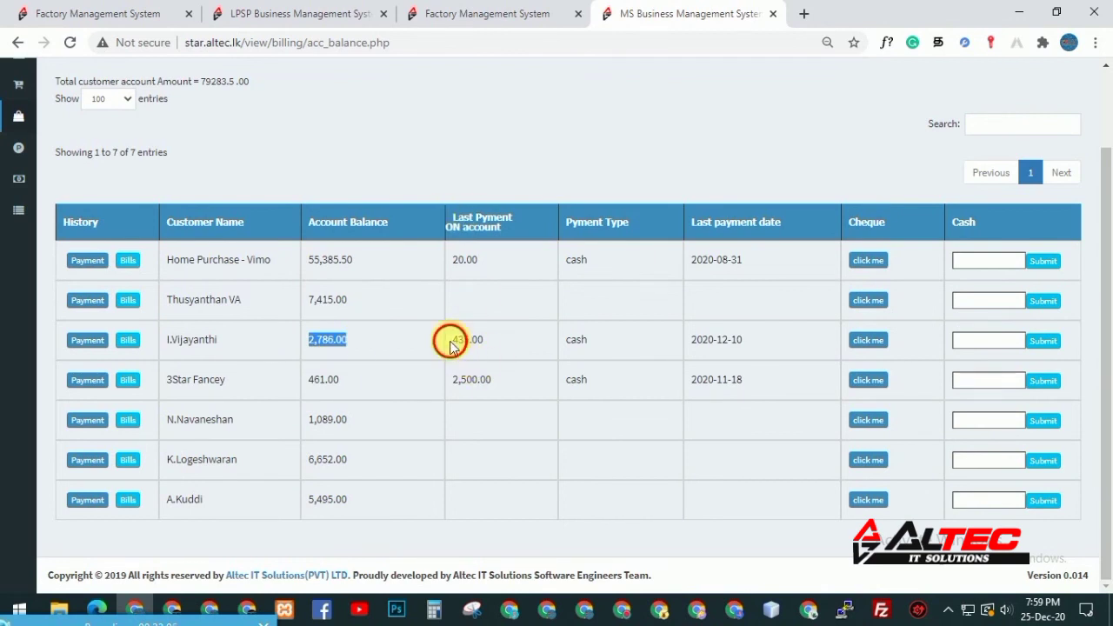
left_click_drag(451, 342, 474, 344)
left_click_drag(699, 345, 757, 340)
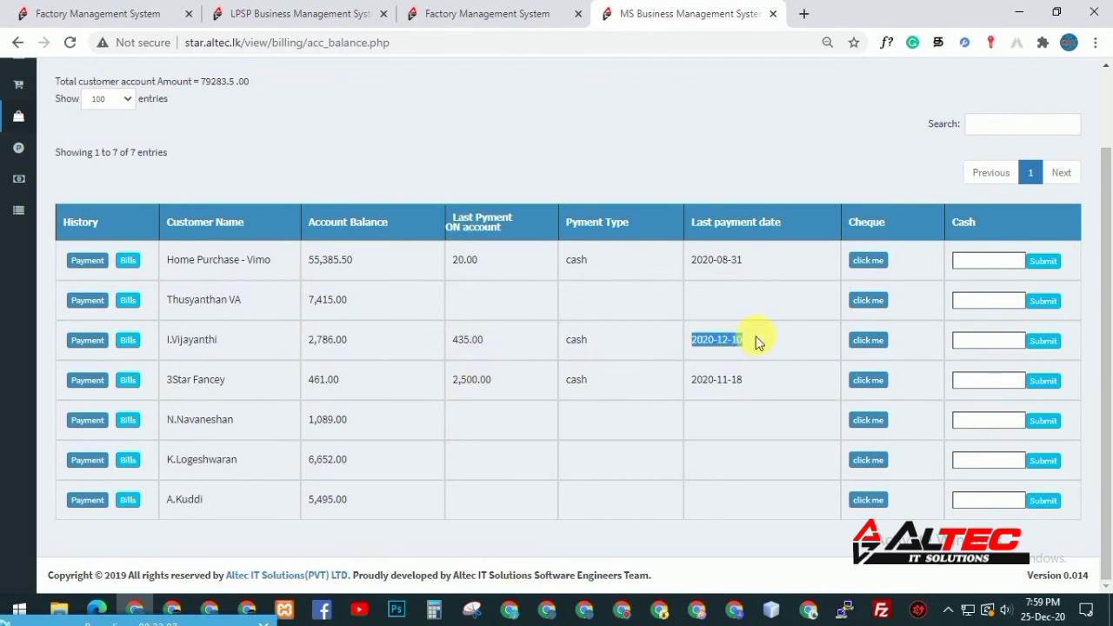
left_click(746, 349)
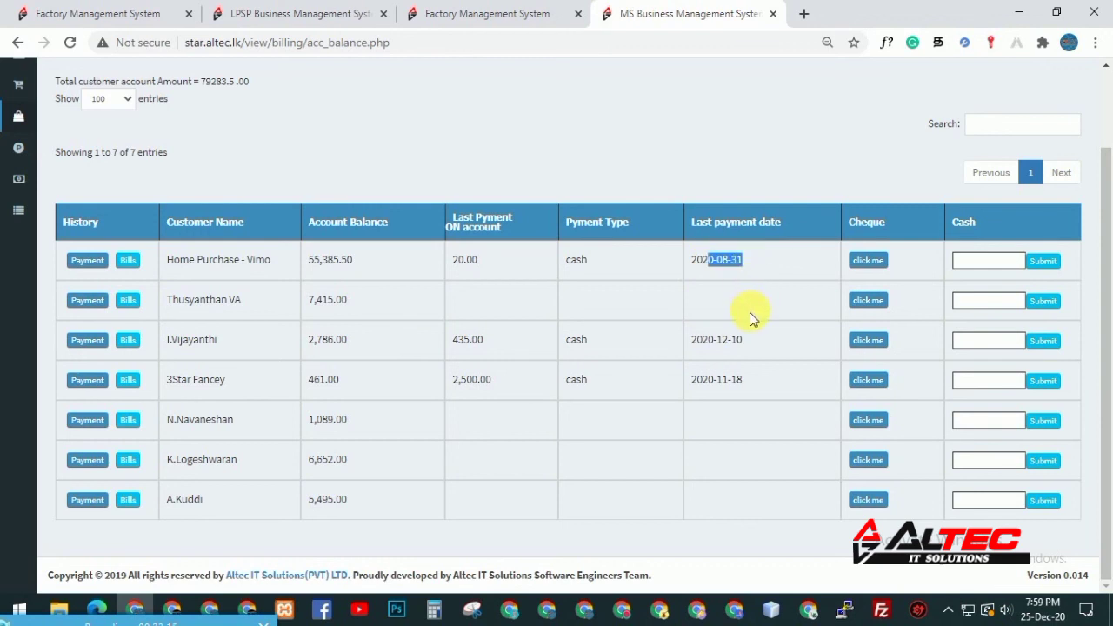
left_click_drag(454, 261, 484, 255)
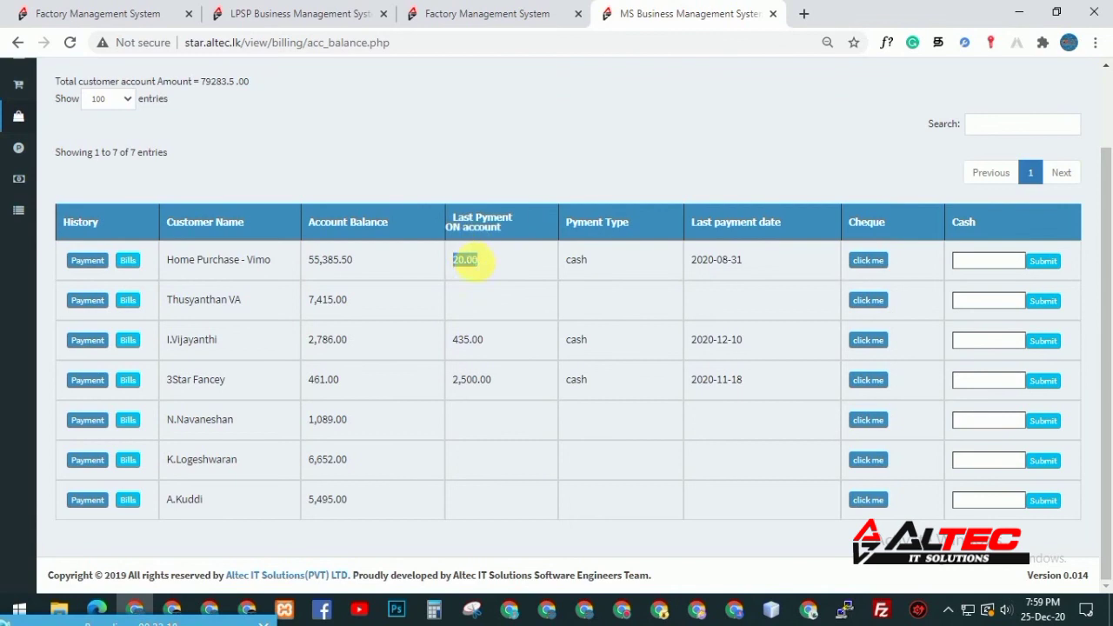
left_click_drag(315, 260, 388, 271)
Check Home Purchase - Vimo's collection history, then close it
left_click(94, 259)
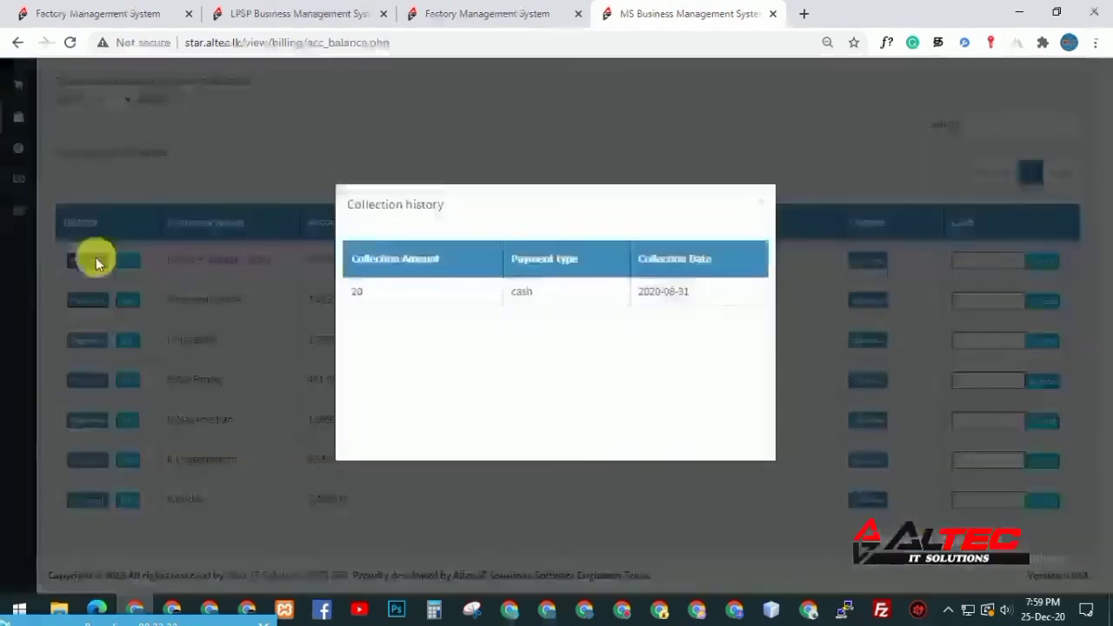
left_click(763, 202)
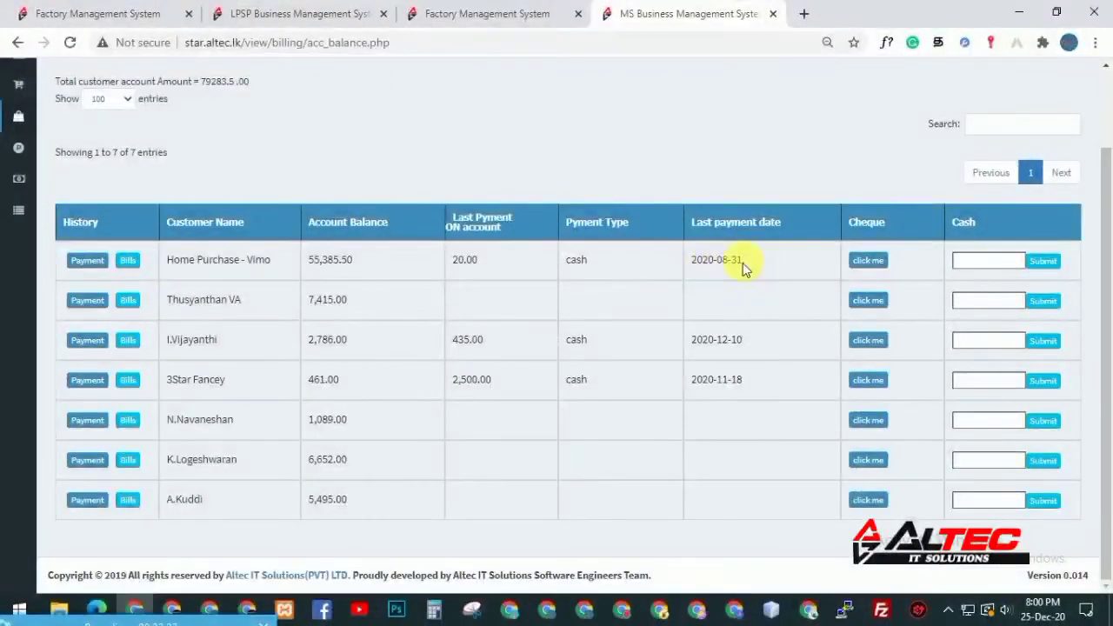
left_click_drag(730, 262, 684, 266)
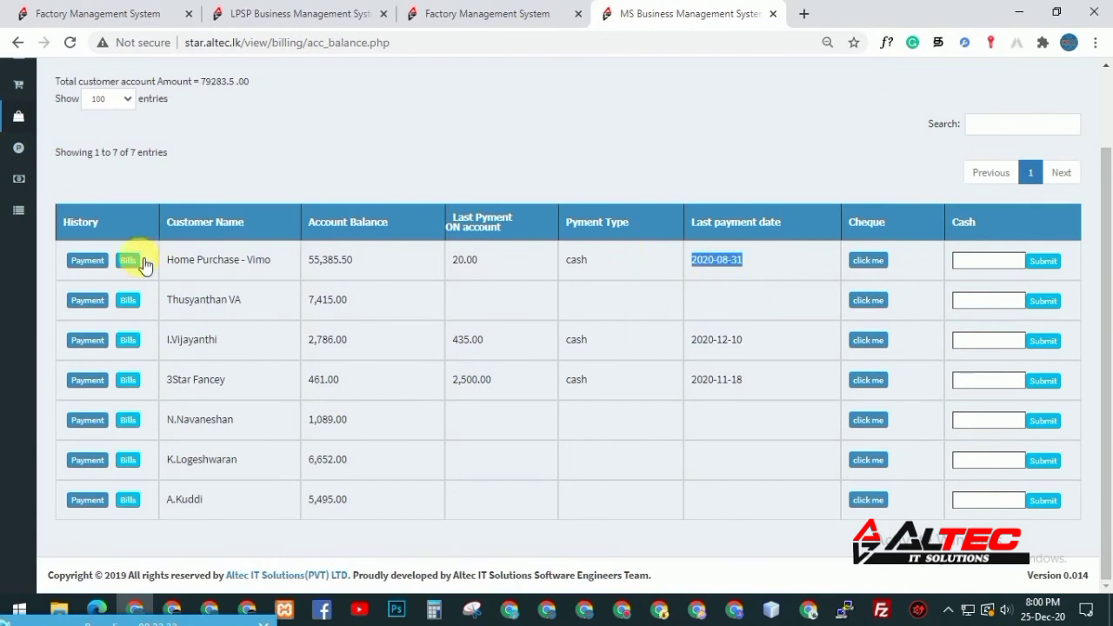
left_click(127, 260)
Open Vimo's bill payments and view the details of bill 19-12-20-26
left_click(128, 260)
scroll(227, 278, "down", 7)
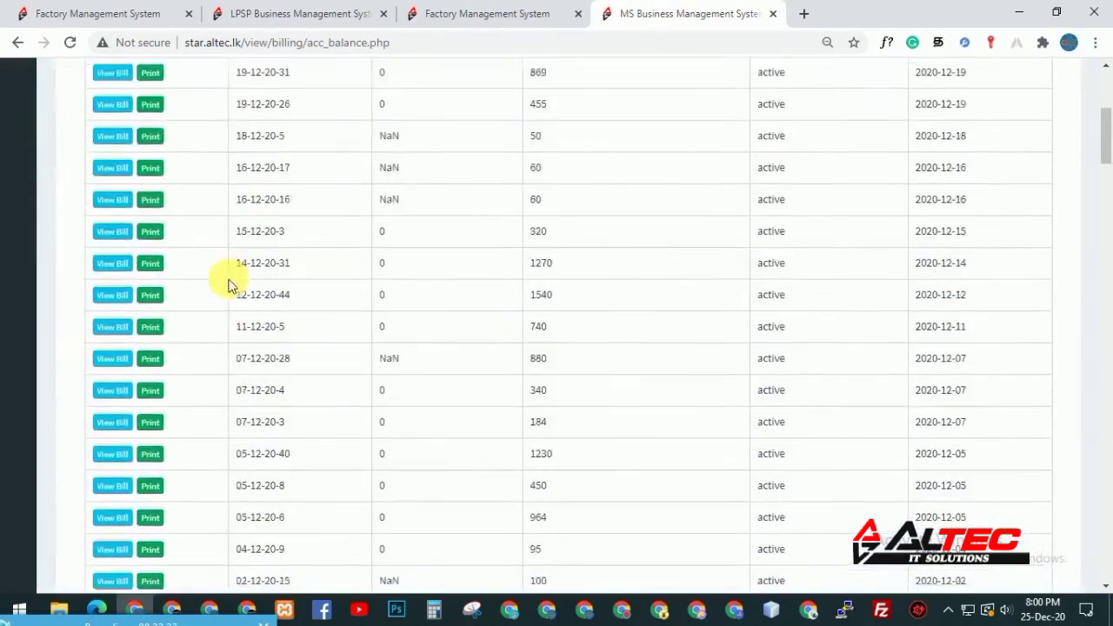
scroll(501, 368, "up", 4)
mouse_move(1107, 142)
left_mouse_down()
mouse_move(1105, 193)
mouse_move(1106, 122)
left_mouse_up()
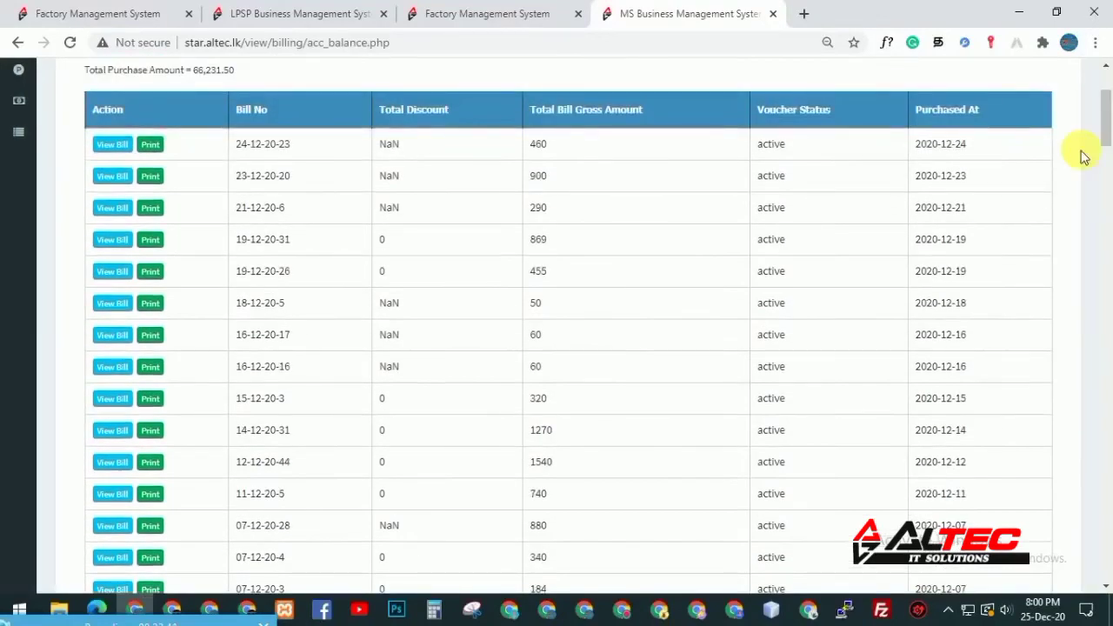
left_click(100, 266)
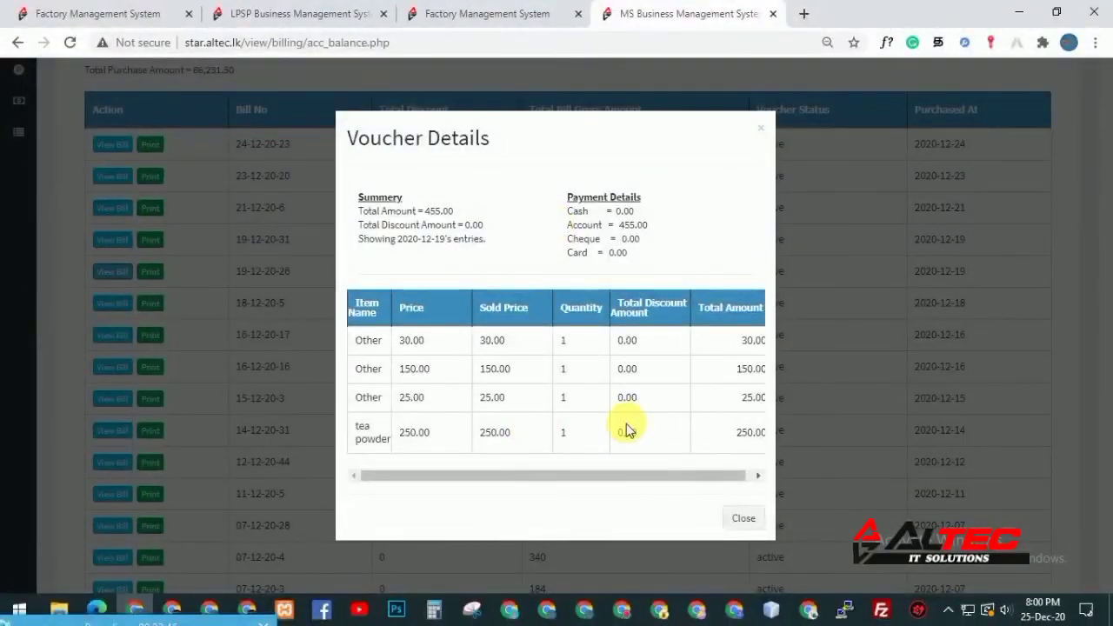
left_click(744, 518)
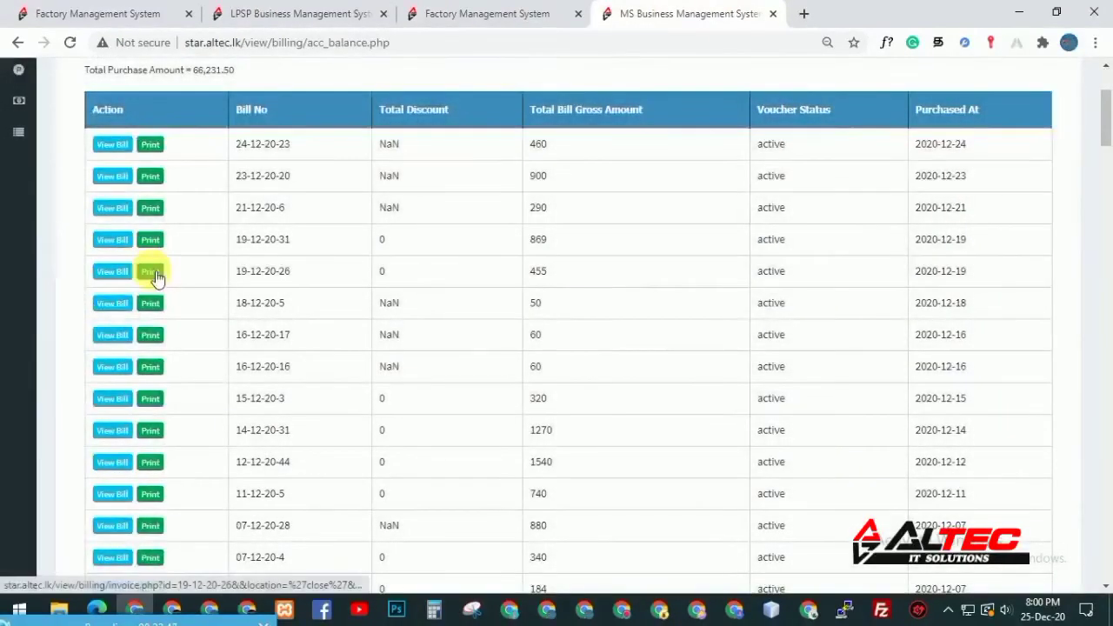
left_click_drag(1108, 139, 1109, 79)
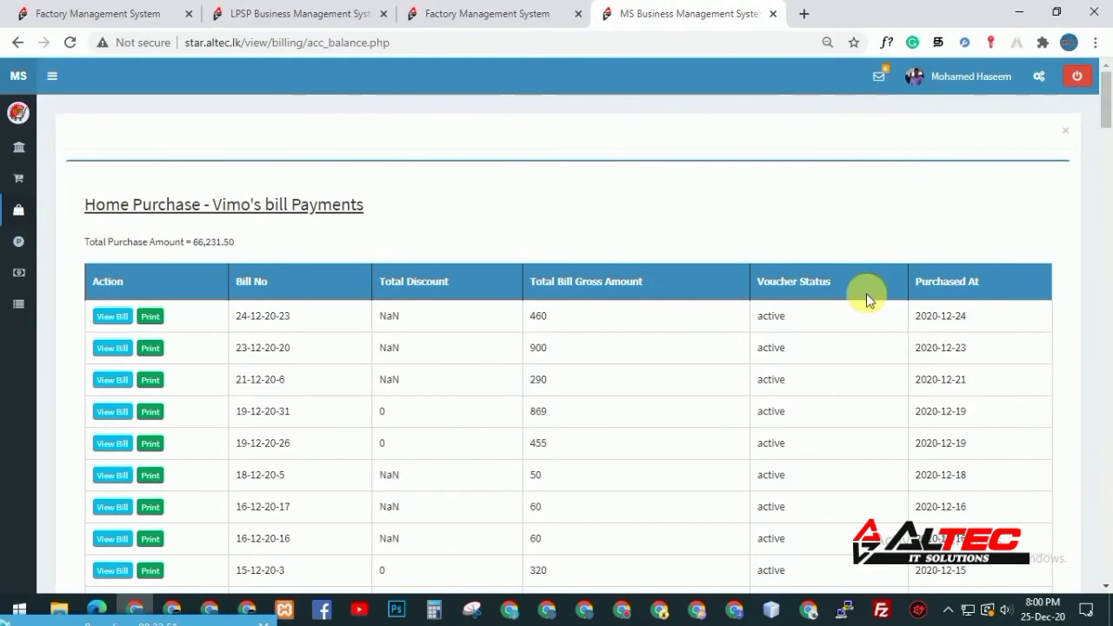
Back on the arrears summary, enter 10000 as Vimo's cash and open the cheque form
left_click(1066, 130)
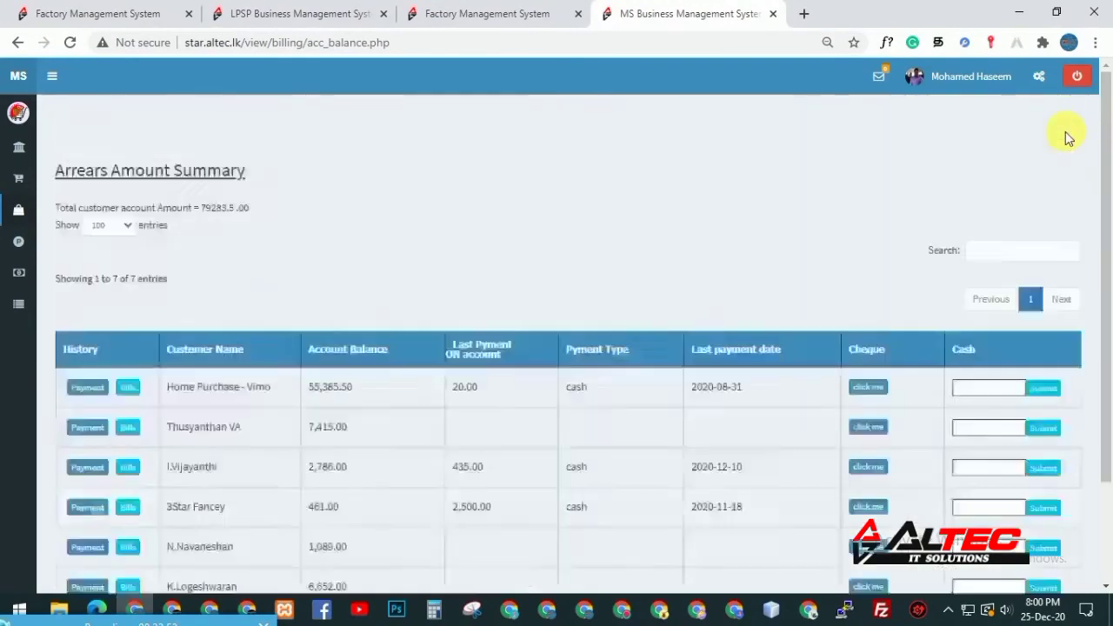
left_click_drag(1108, 314, 1109, 391)
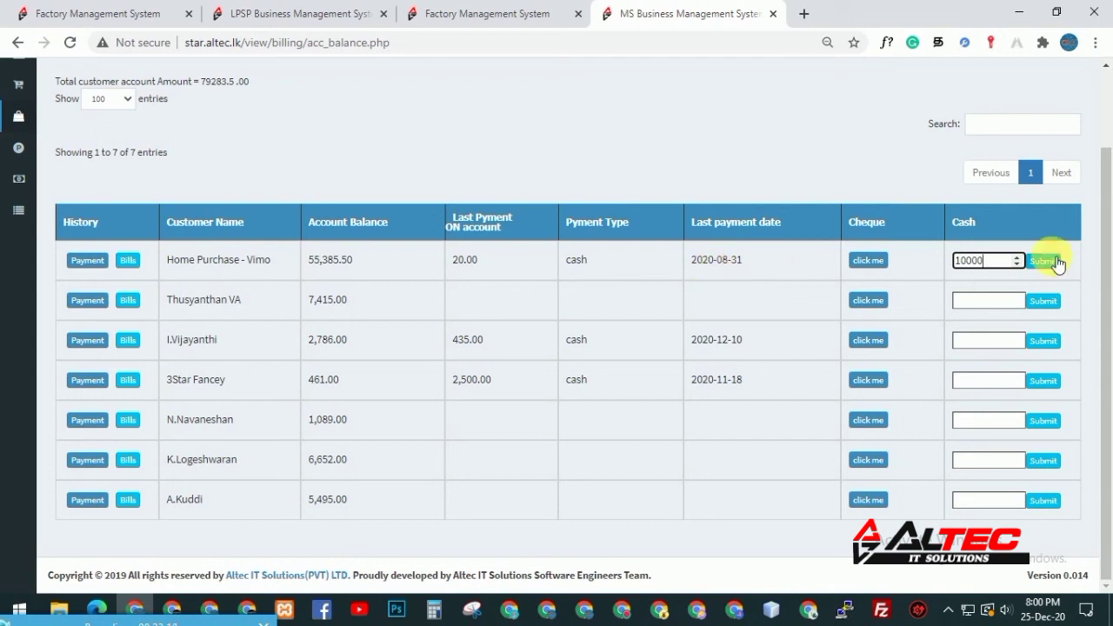
left_click_drag(967, 261, 938, 266)
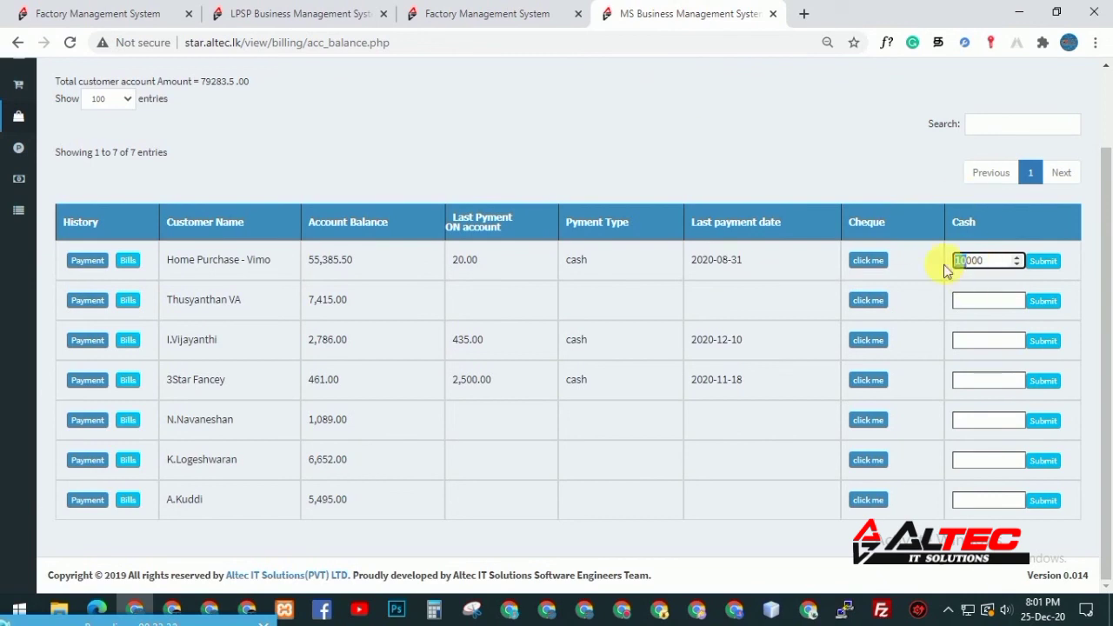
left_click(879, 270)
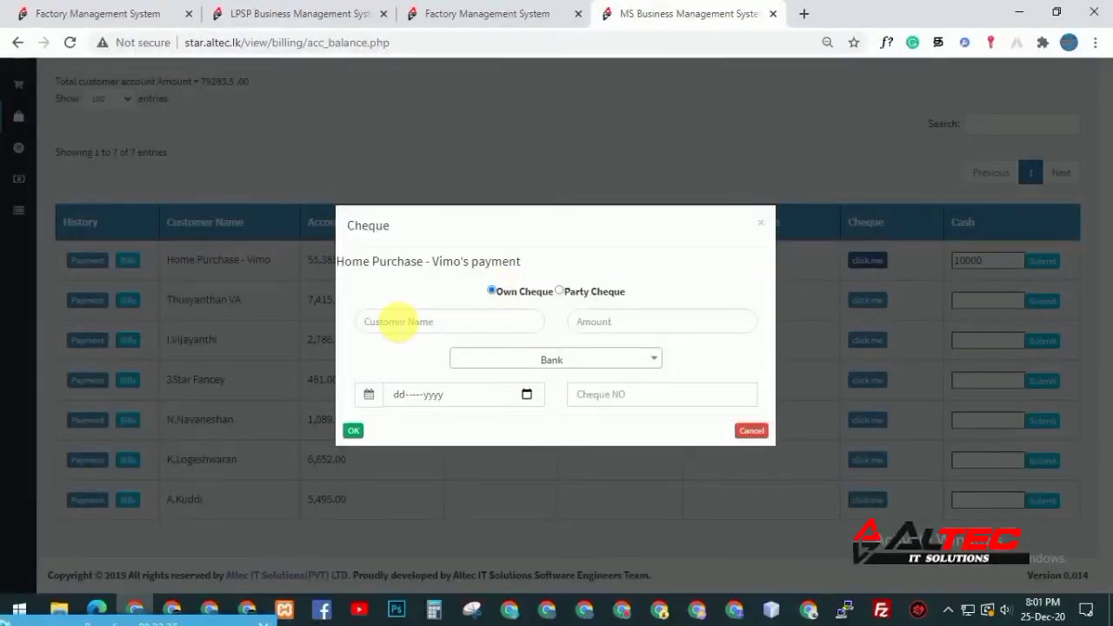
left_click(398, 322)
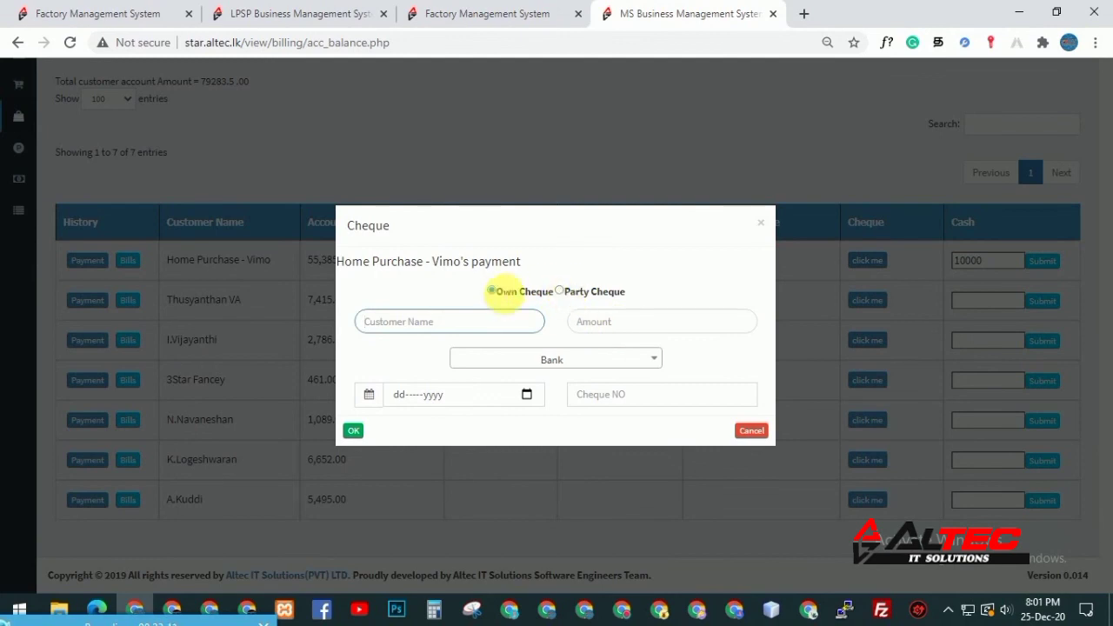
left_click(687, 322)
left_click(584, 361)
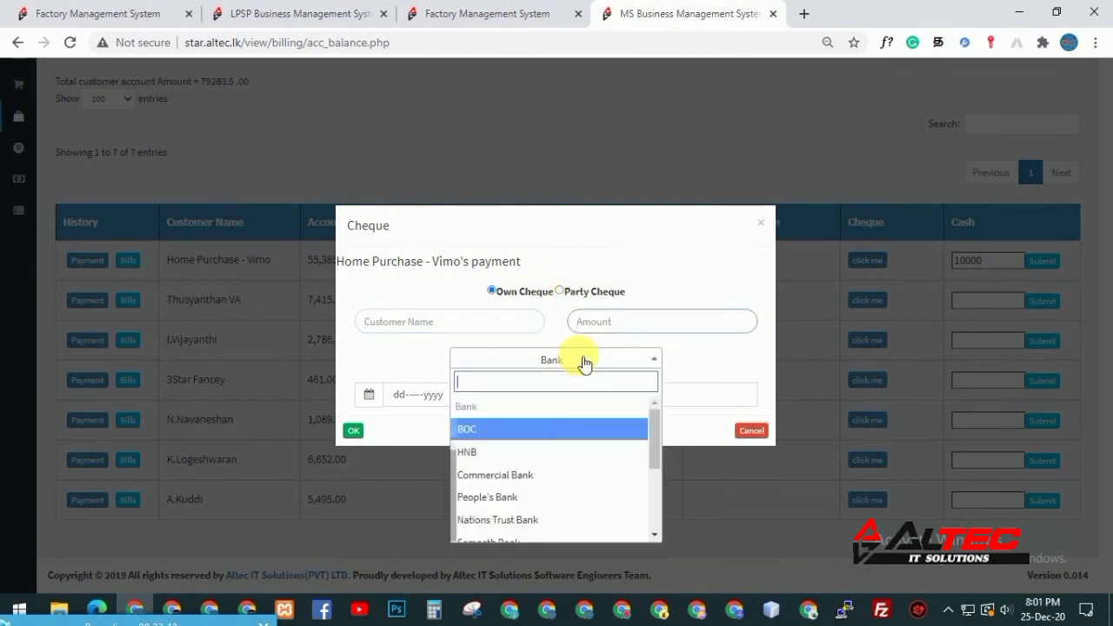
left_click(557, 497)
left_click(526, 396)
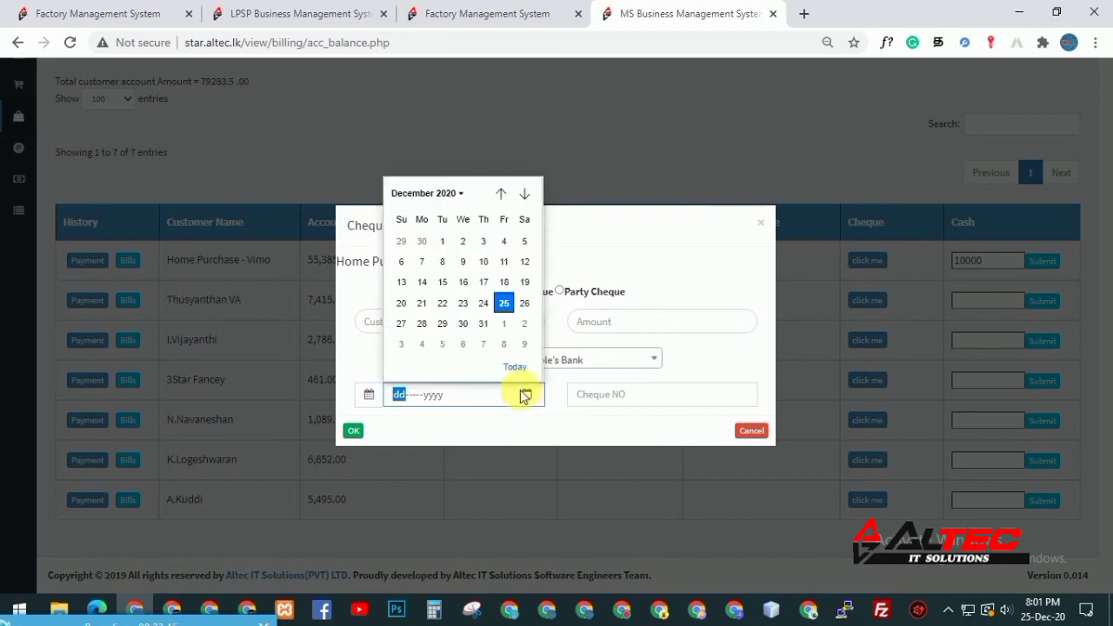
left_click(525, 343)
left_click(683, 396)
left_click(752, 434)
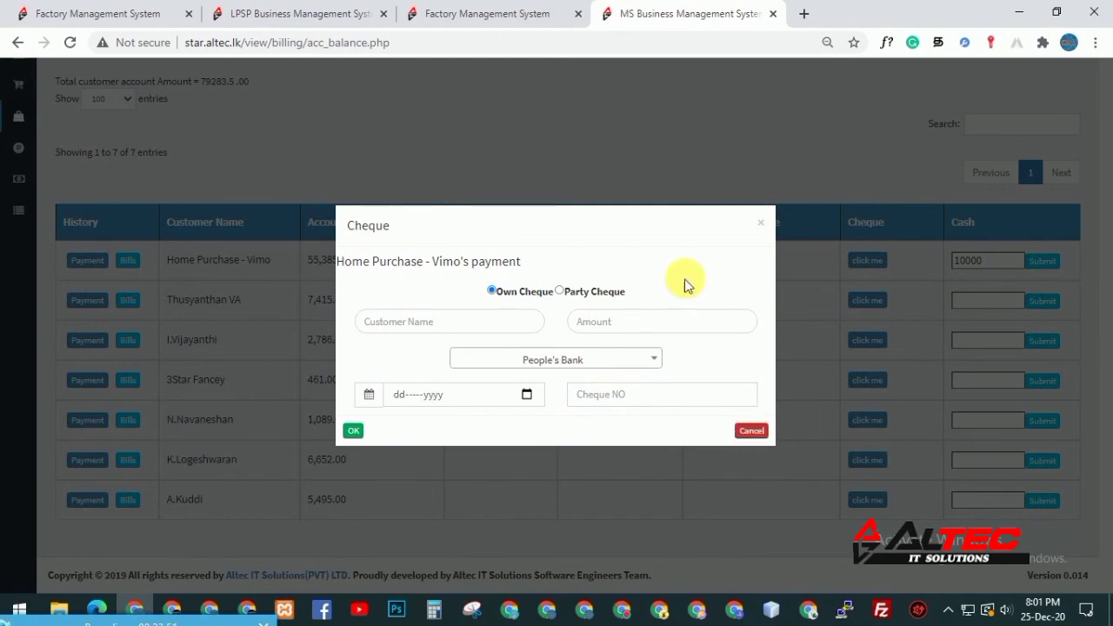
left_click(761, 223)
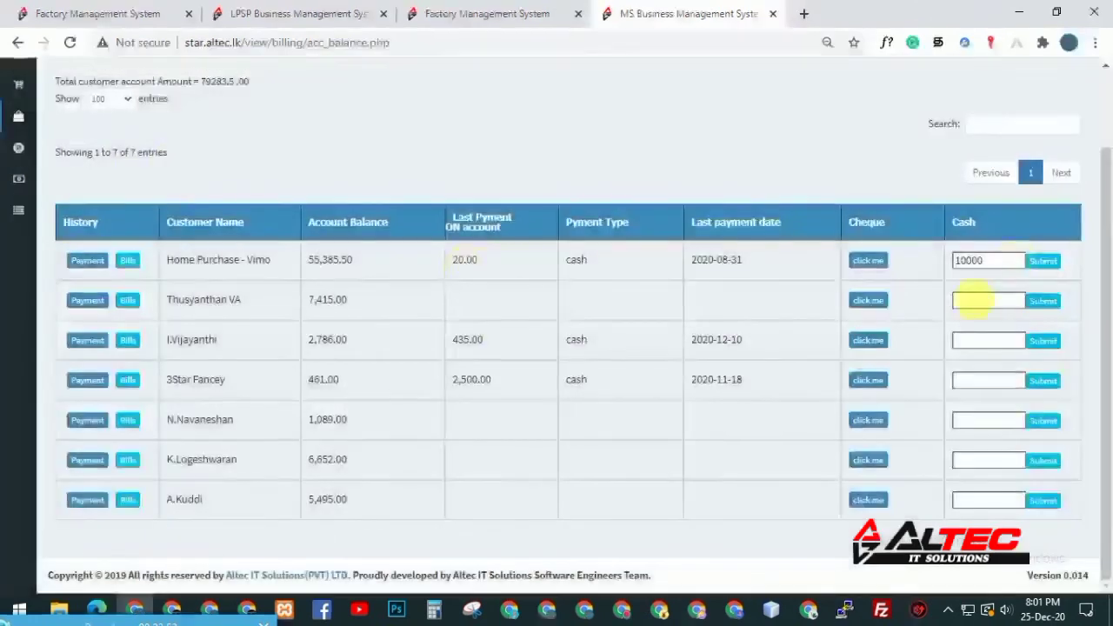
scroll(392, 168, "up", 2)
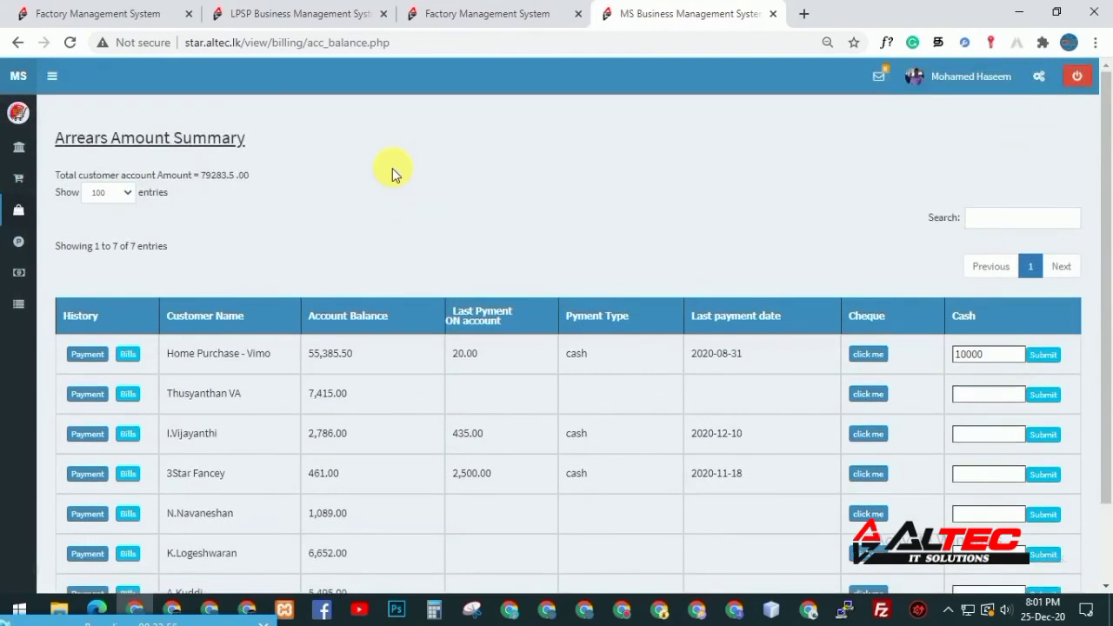
mouse_move(18, 303)
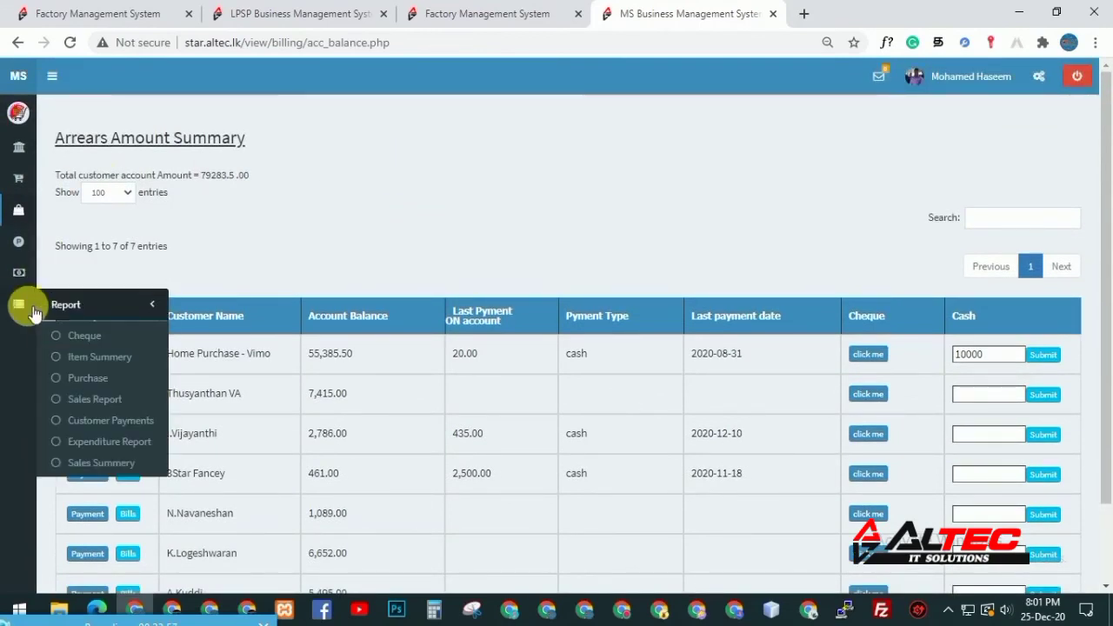
left_click(102, 340)
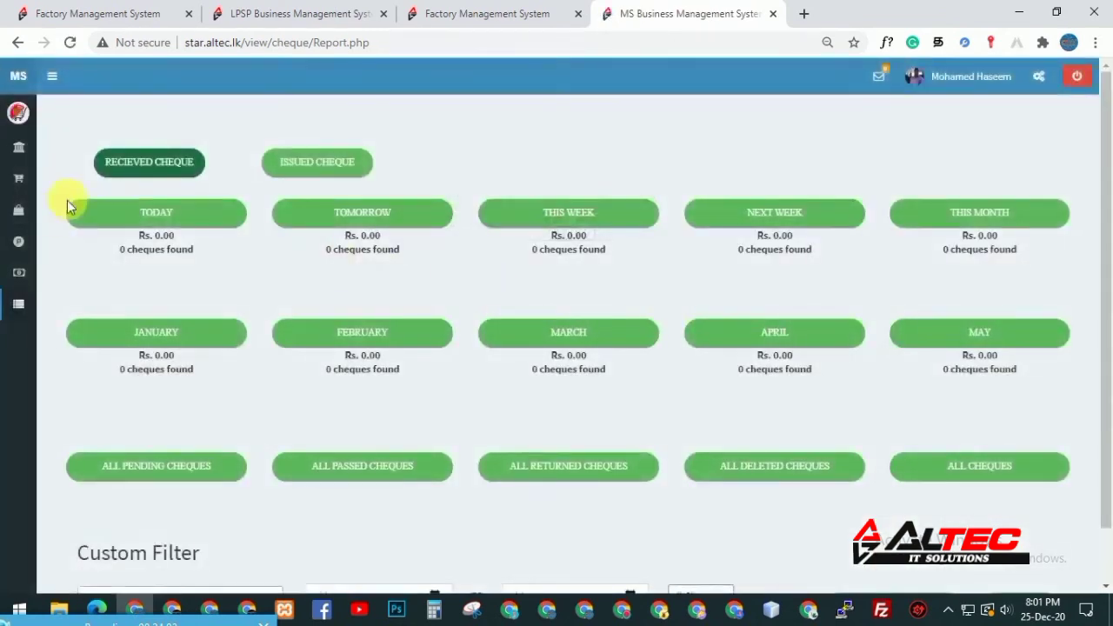
left_click_drag(1104, 310, 1106, 270)
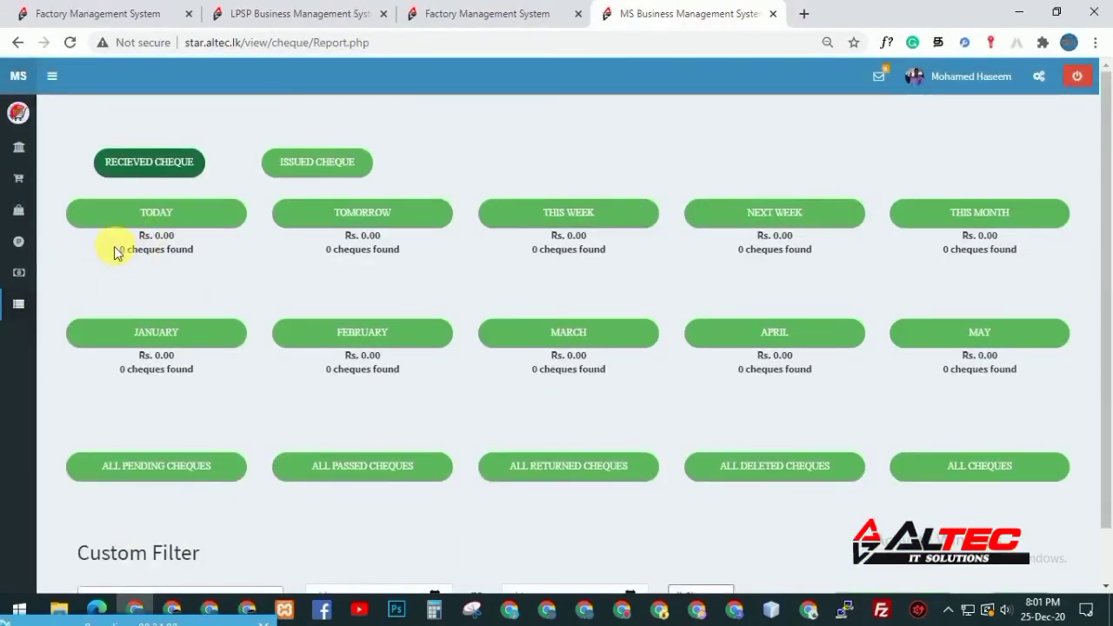
left_click_drag(139, 235, 174, 254)
left_click_drag(345, 233, 400, 253)
left_click(357, 274)
left_click_drag(531, 253, 611, 244)
left_click_drag(753, 236, 813, 250)
left_click_drag(949, 249, 1017, 250)
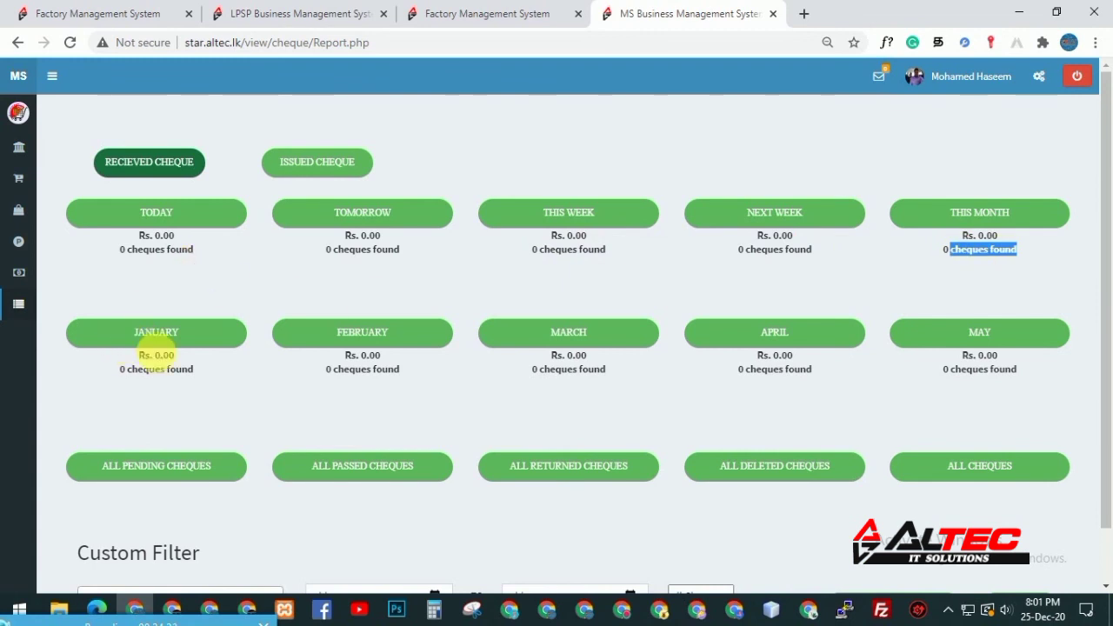
left_click_drag(139, 351, 183, 370)
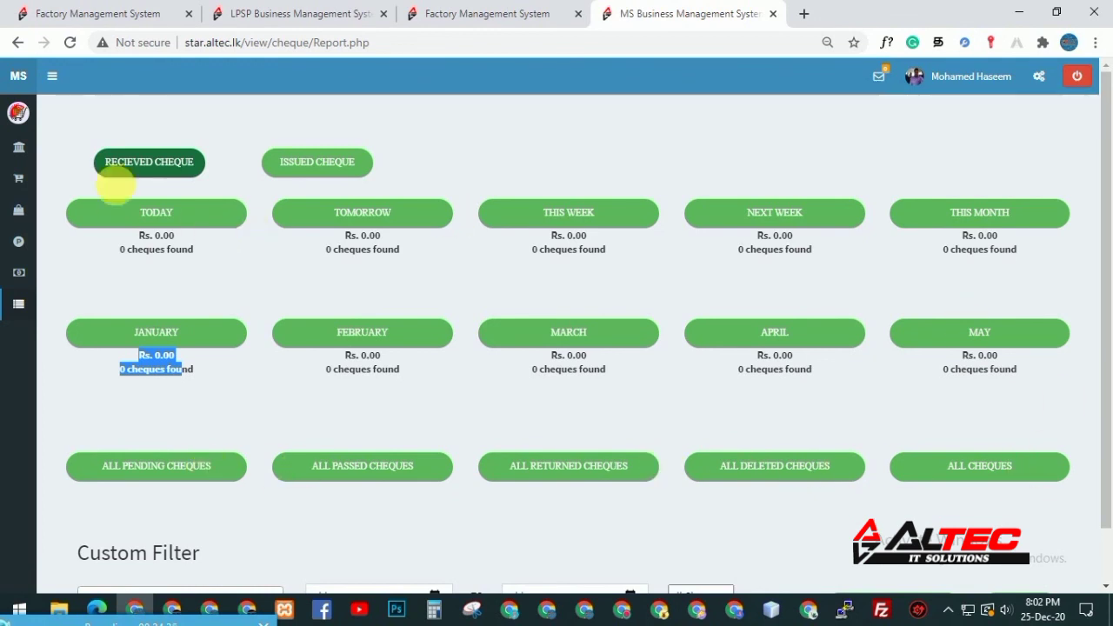
Show the issued cheques summary and check tomorrow, this week, next week and this month totals
left_click(293, 169)
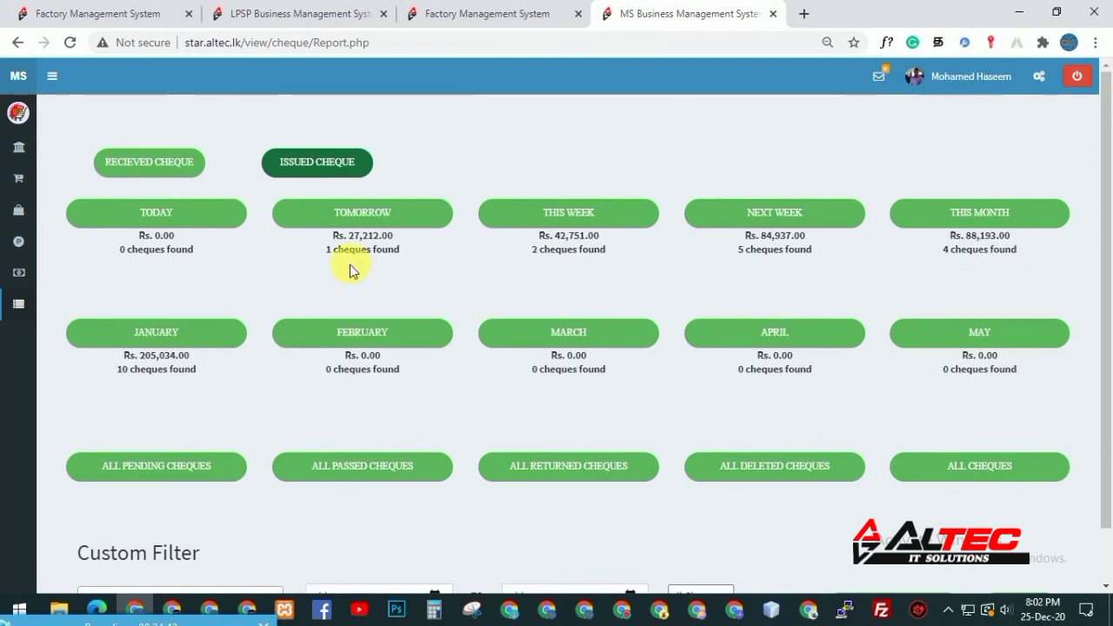
left_click_drag(324, 250, 414, 271)
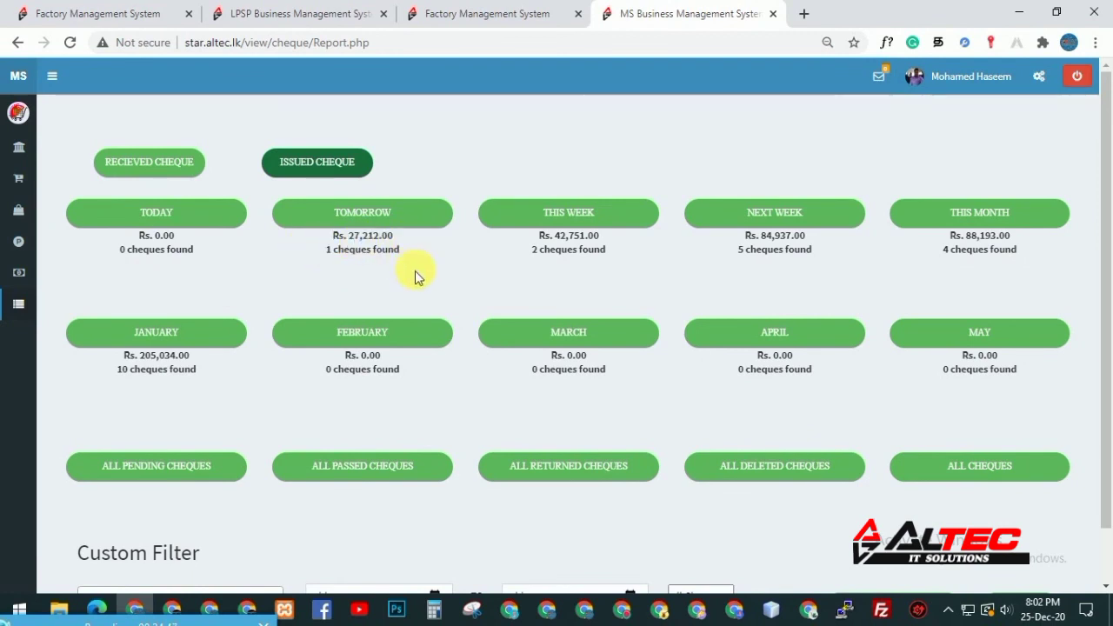
left_click_drag(532, 251, 604, 235)
left_click(622, 274)
left_click_drag(750, 263, 938, 278)
left_click(939, 276)
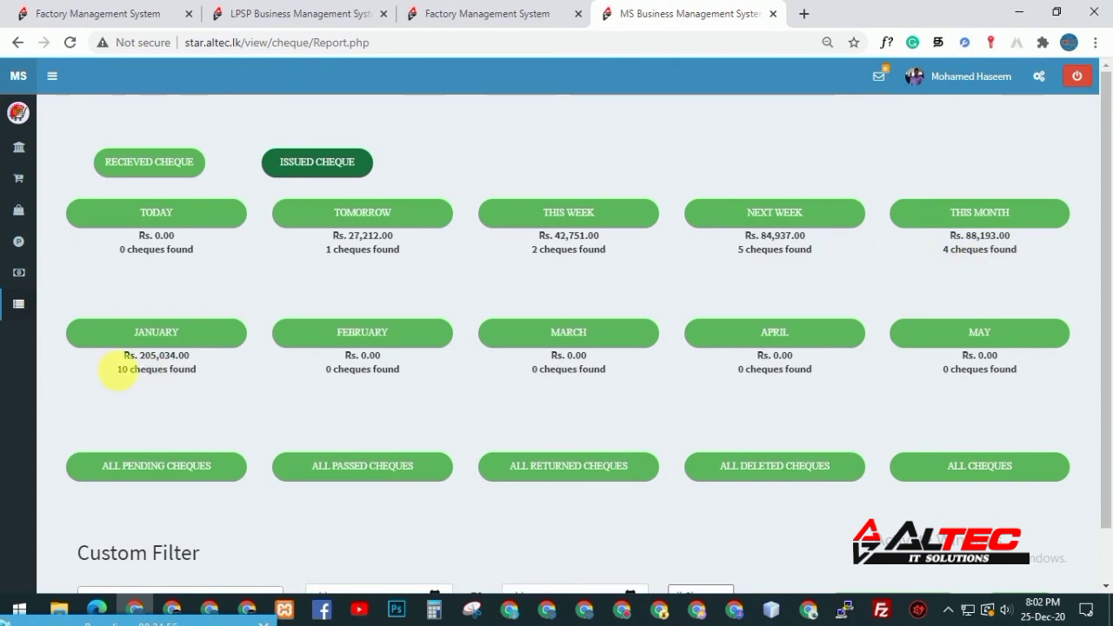
Check January's 10 issued cheques worth Rs. 205,034.00 and list them
left_click_drag(119, 380, 236, 377)
left_click_drag(121, 353, 278, 423)
left_click(203, 391)
left_click(192, 343)
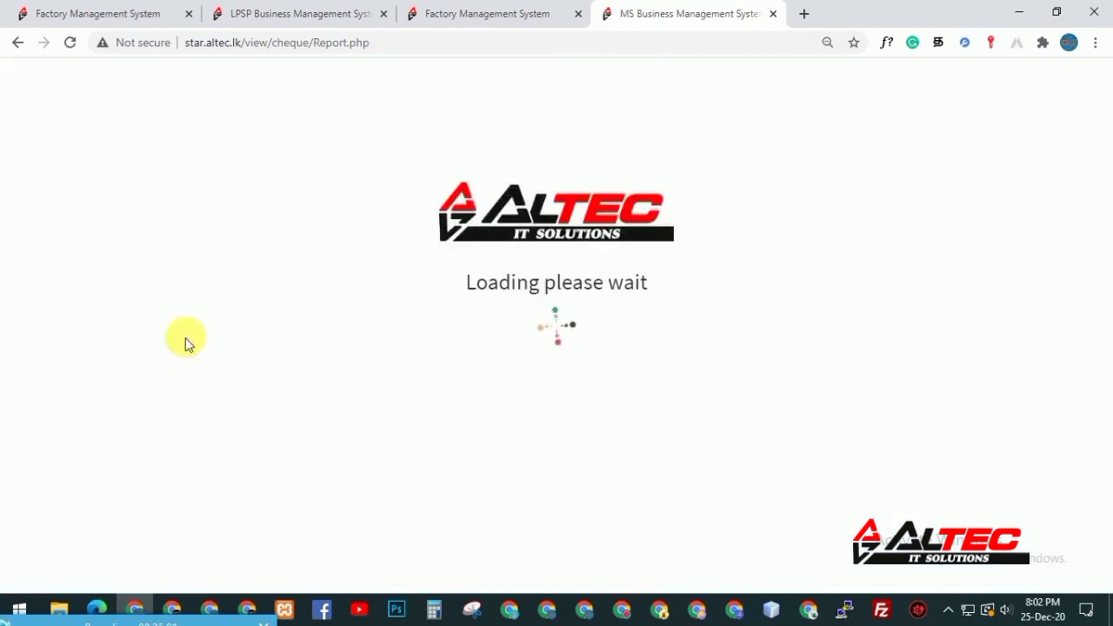
Sort January's issued cheques by realizing date ascending and check Hayleys', Alli's and asiri's entries
scroll(192, 343, "down", 1)
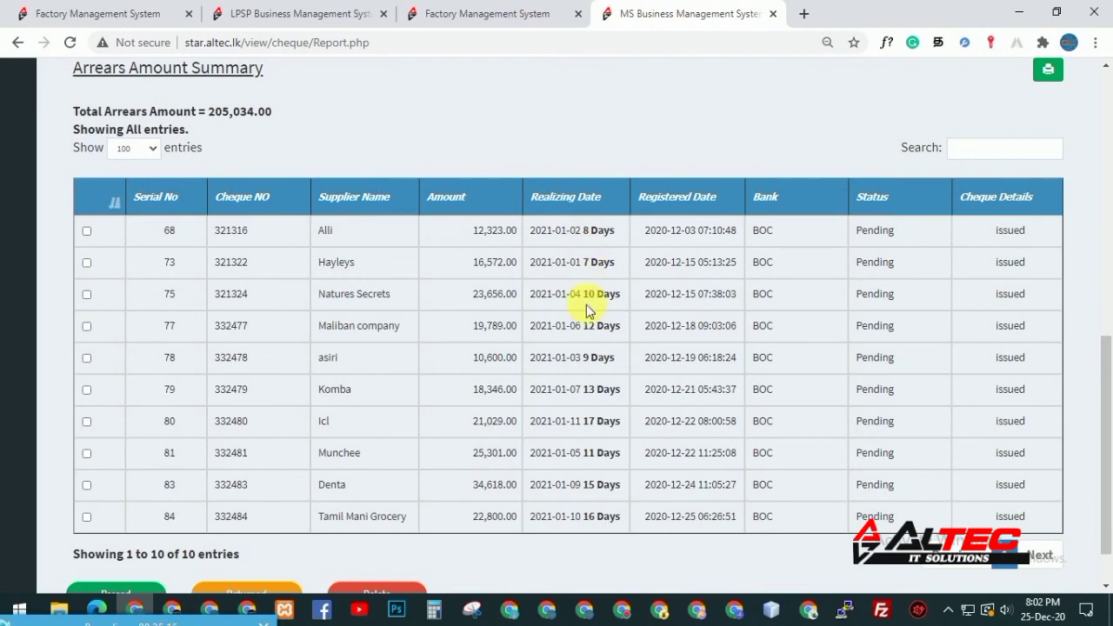
left_click(586, 200)
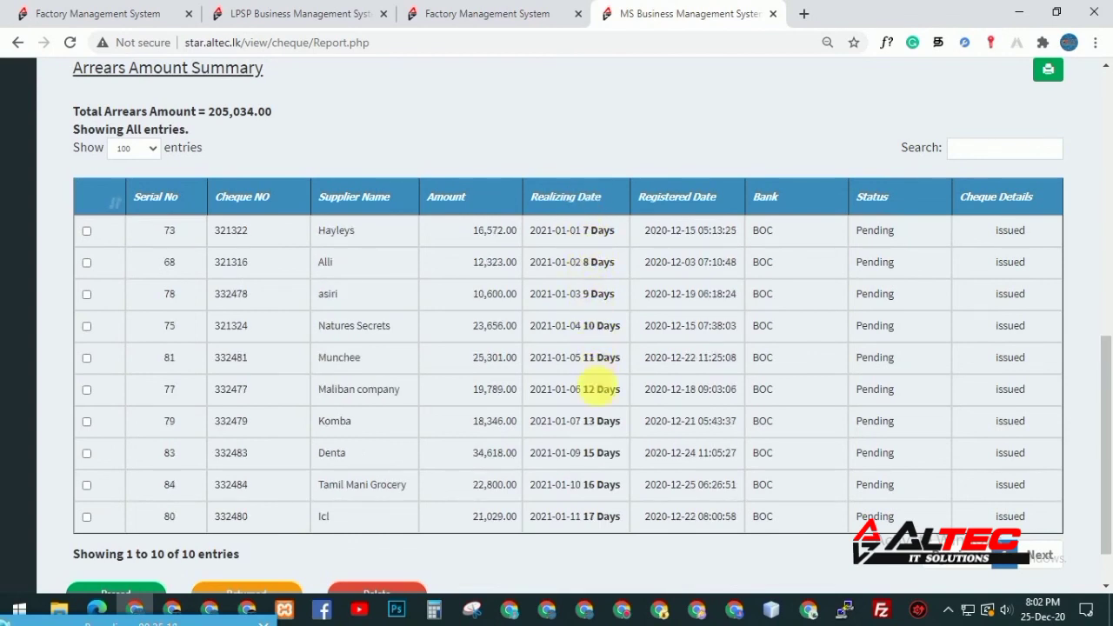
left_click_drag(467, 229, 497, 231)
left_click_drag(683, 261, 697, 262)
double_click(691, 294)
Compare Hayleys' and Alli's realizing and registered dates
left_click_drag(573, 229, 612, 232)
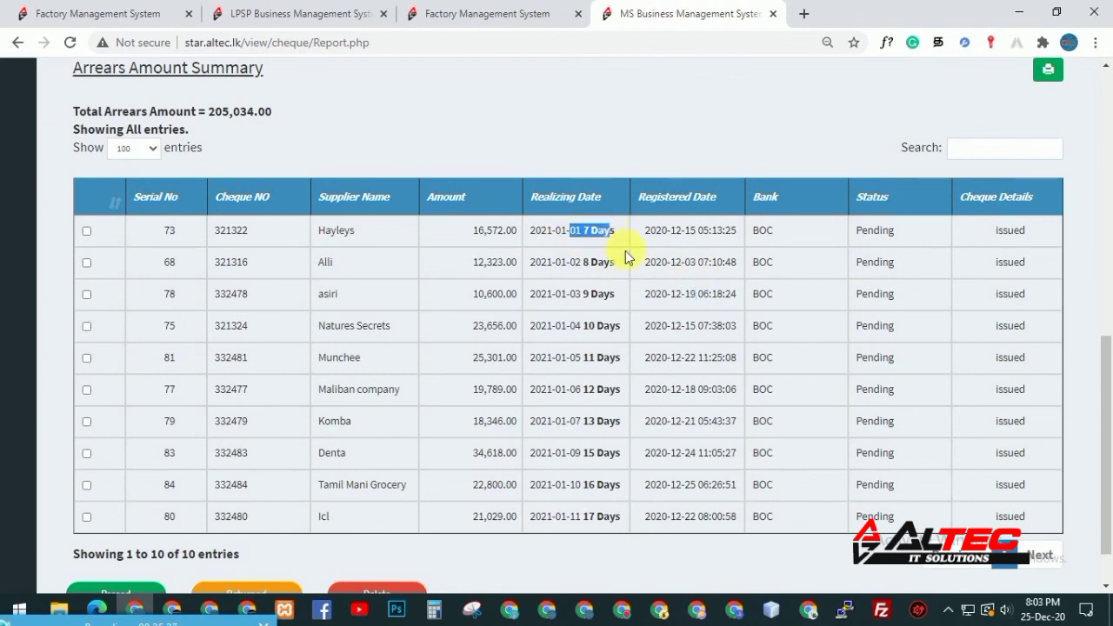
double_click(688, 231)
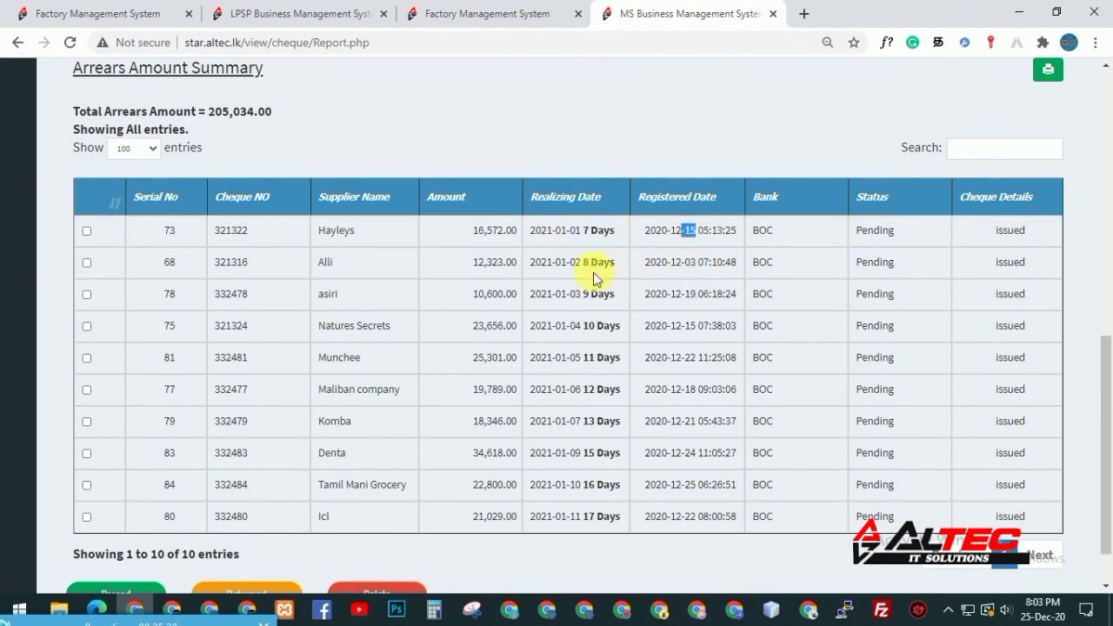
left_click_drag(571, 261, 750, 273)
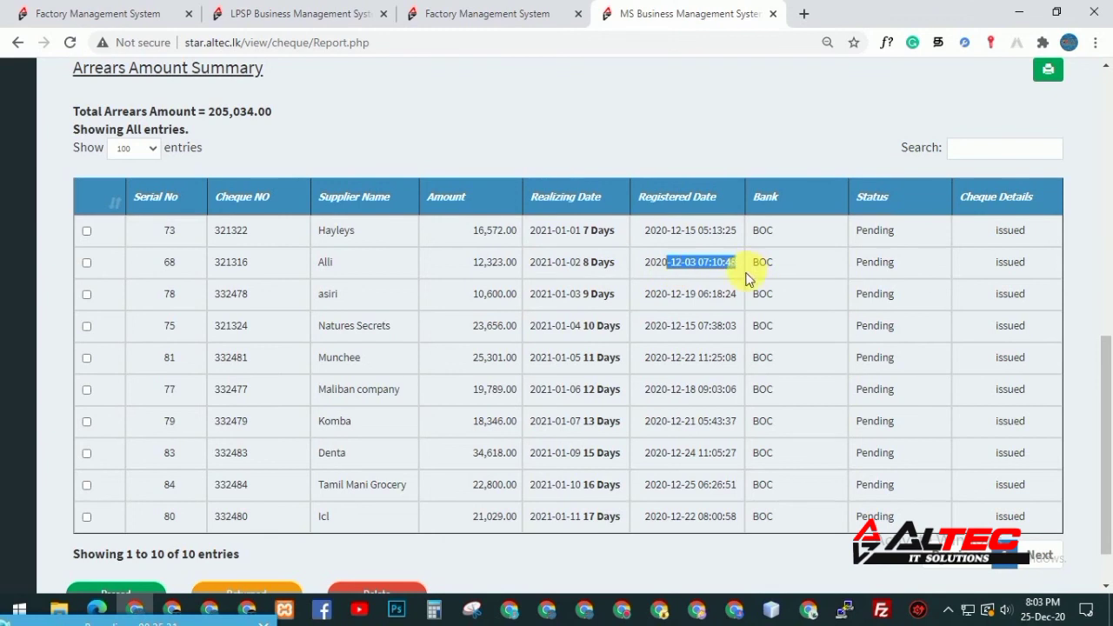
double_click(689, 261)
left_click_drag(589, 263, 562, 264)
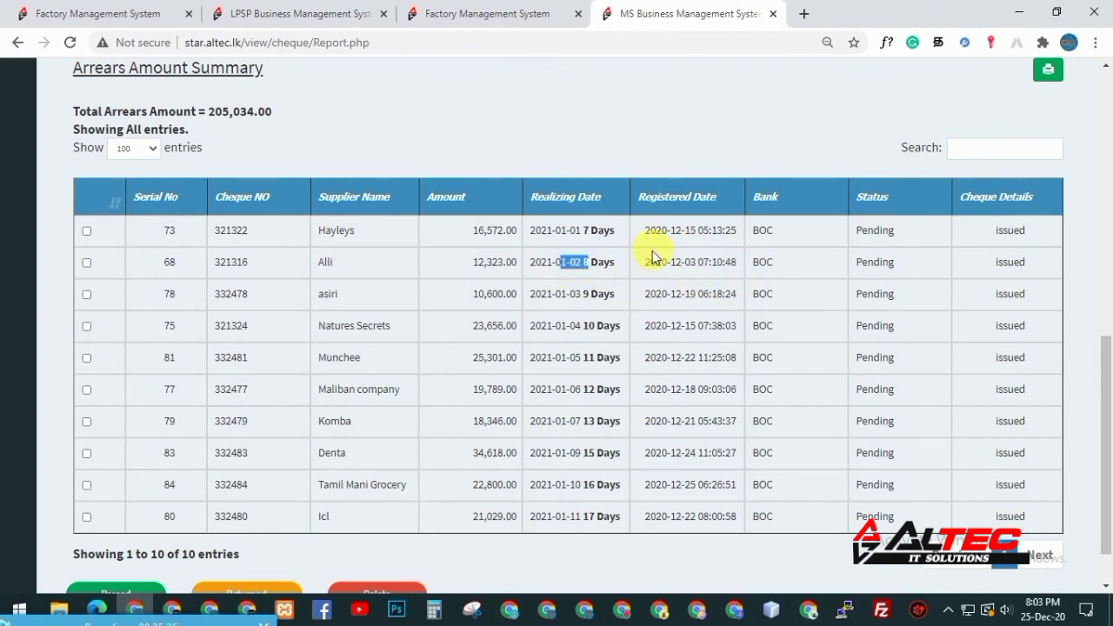
left_click_drag(666, 231, 704, 230)
left_click_drag(590, 231, 574, 231)
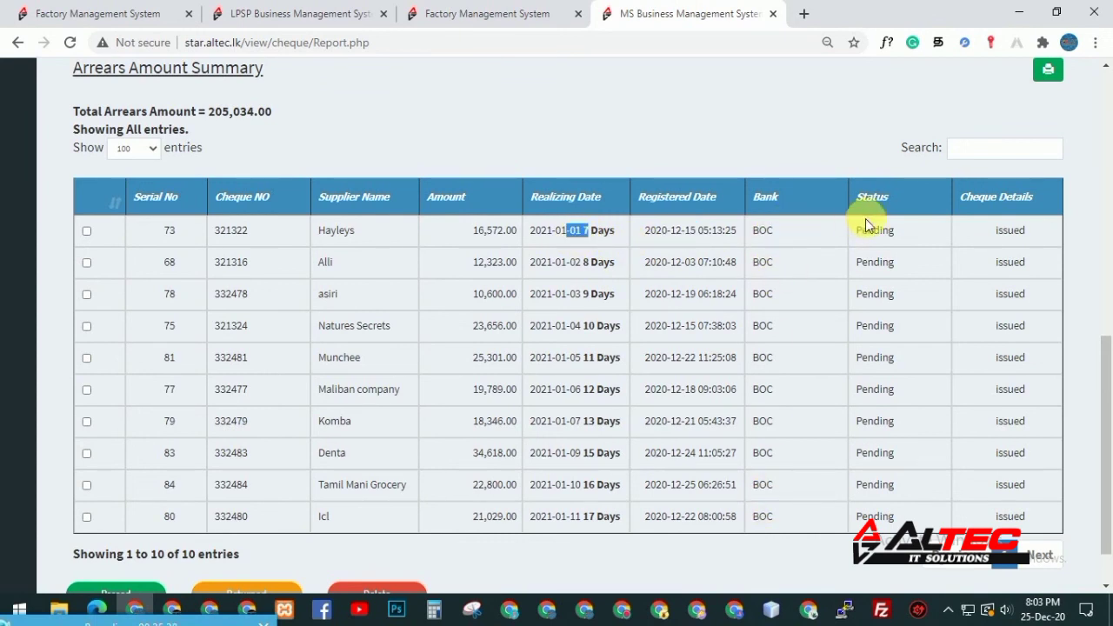
left_click_drag(1107, 417, 1104, 238)
Choose Smak as the custom filter's supplier
left_click(127, 374)
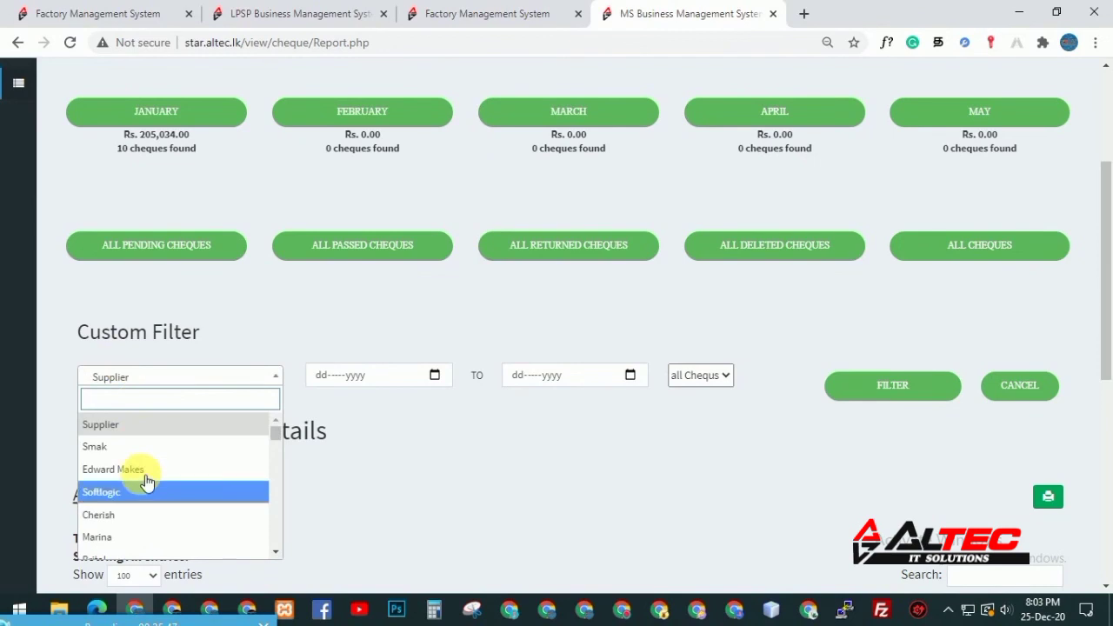
left_click(146, 442)
left_click(434, 379)
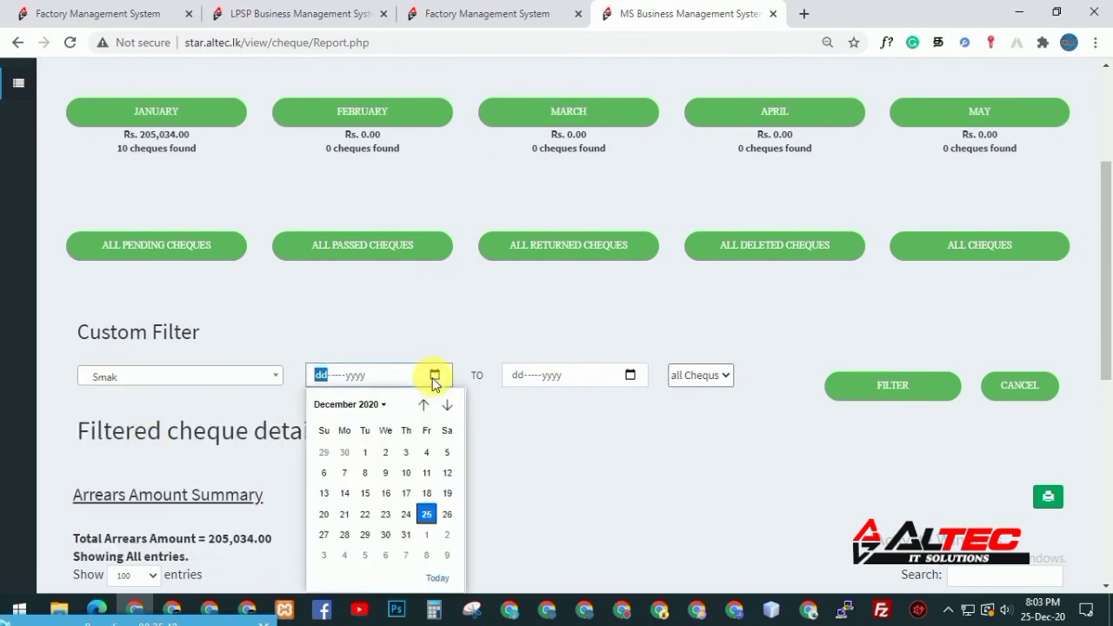
left_click(558, 430)
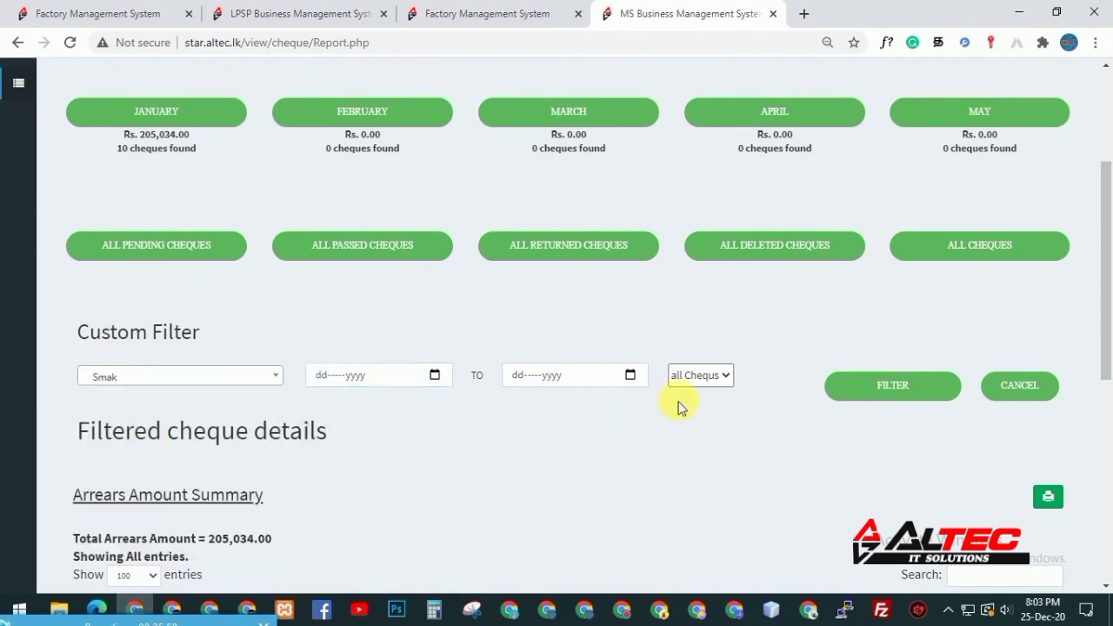
left_click(726, 385)
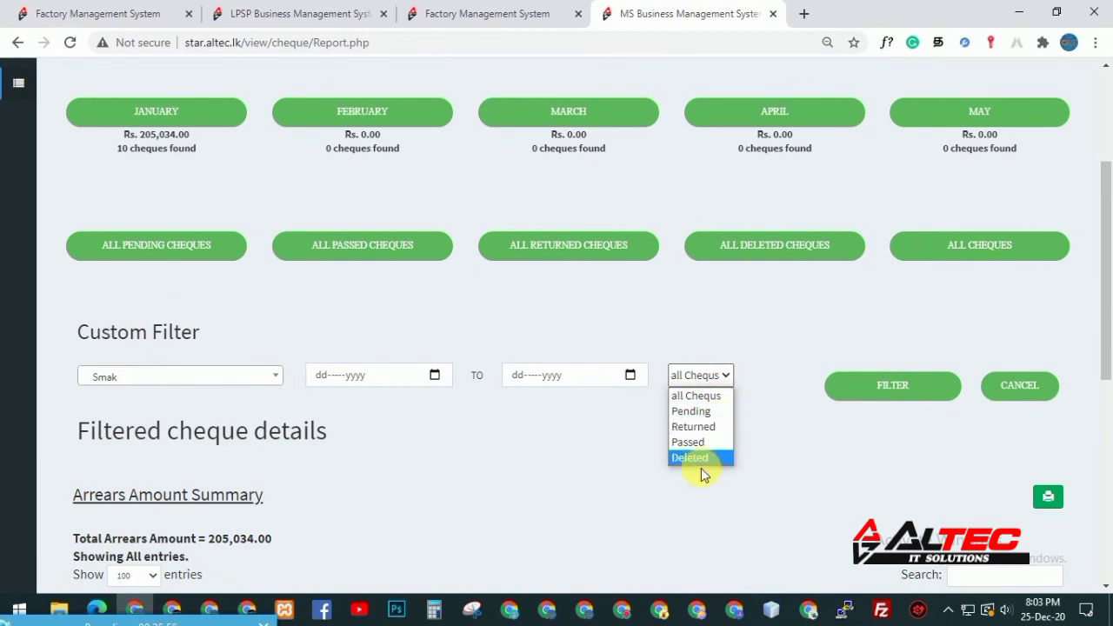
left_click(883, 395)
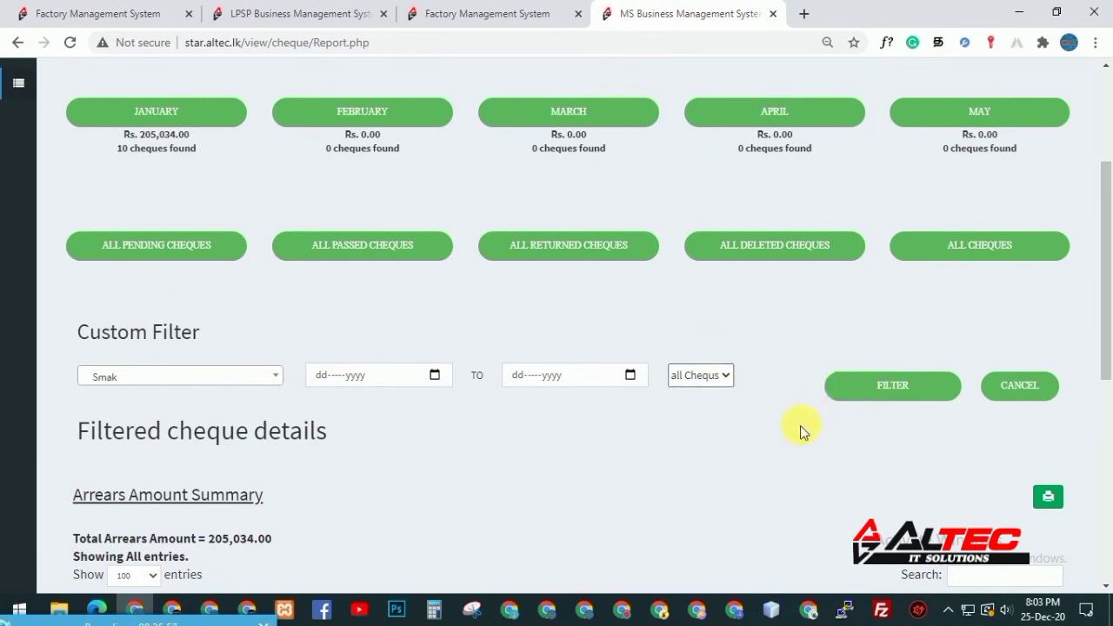
Set the filter date range from 01-Sep-2020 to 31-Dec-2020
left_click(434, 375)
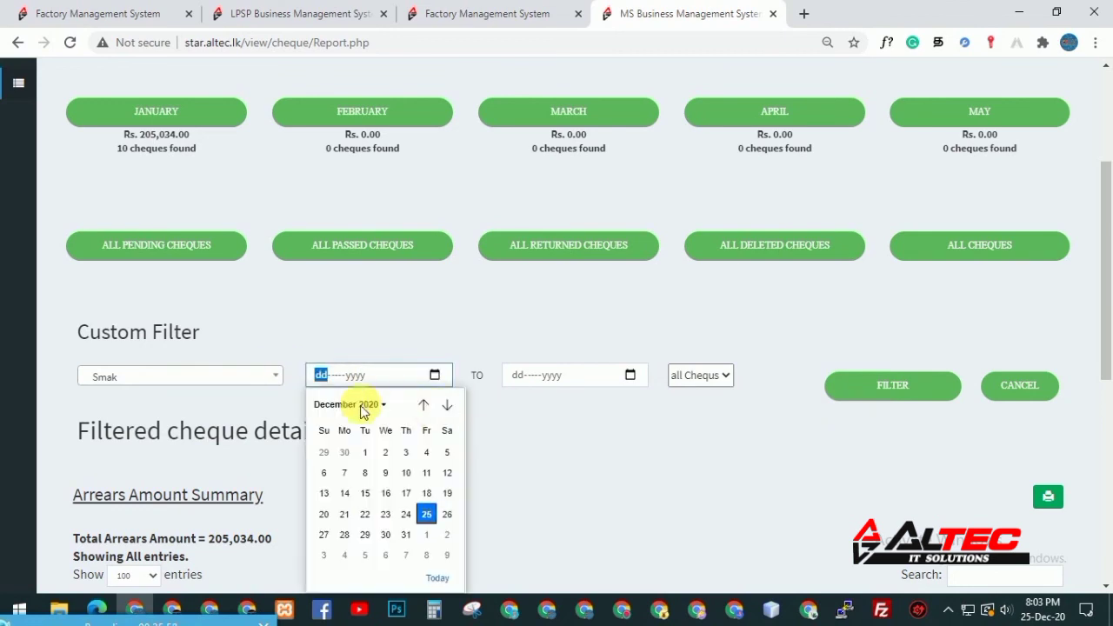
left_click(424, 404)
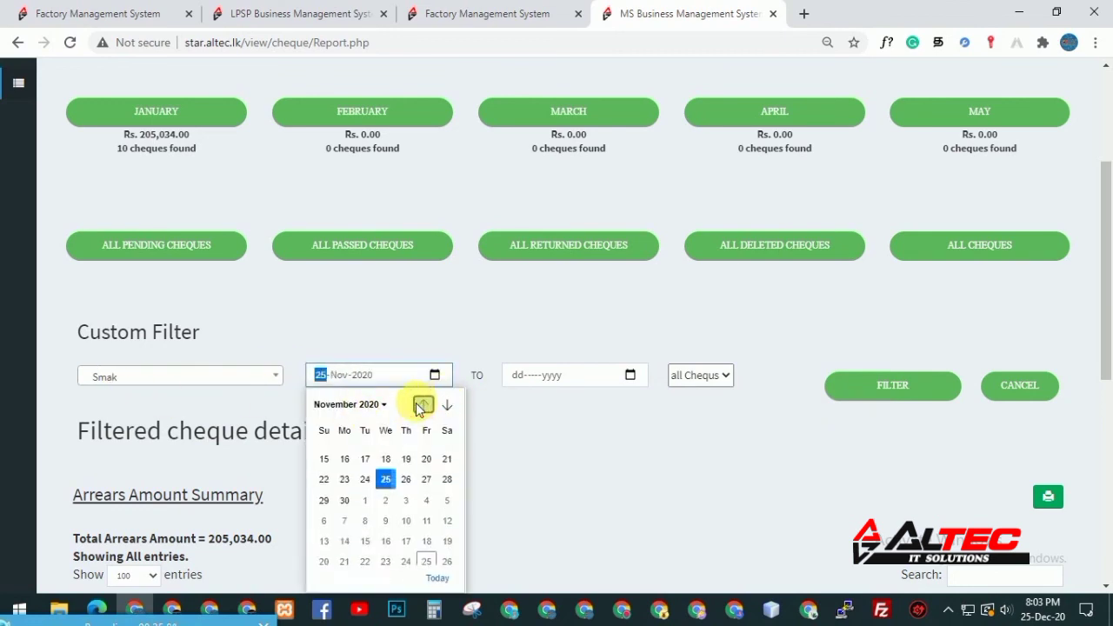
left_click(324, 450)
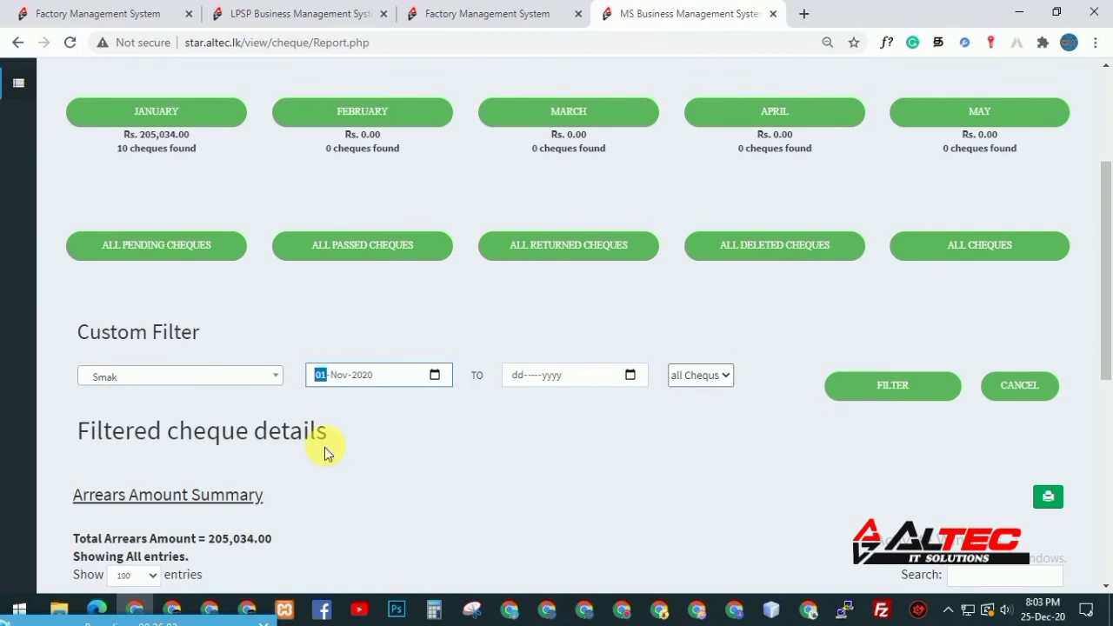
left_click(630, 375)
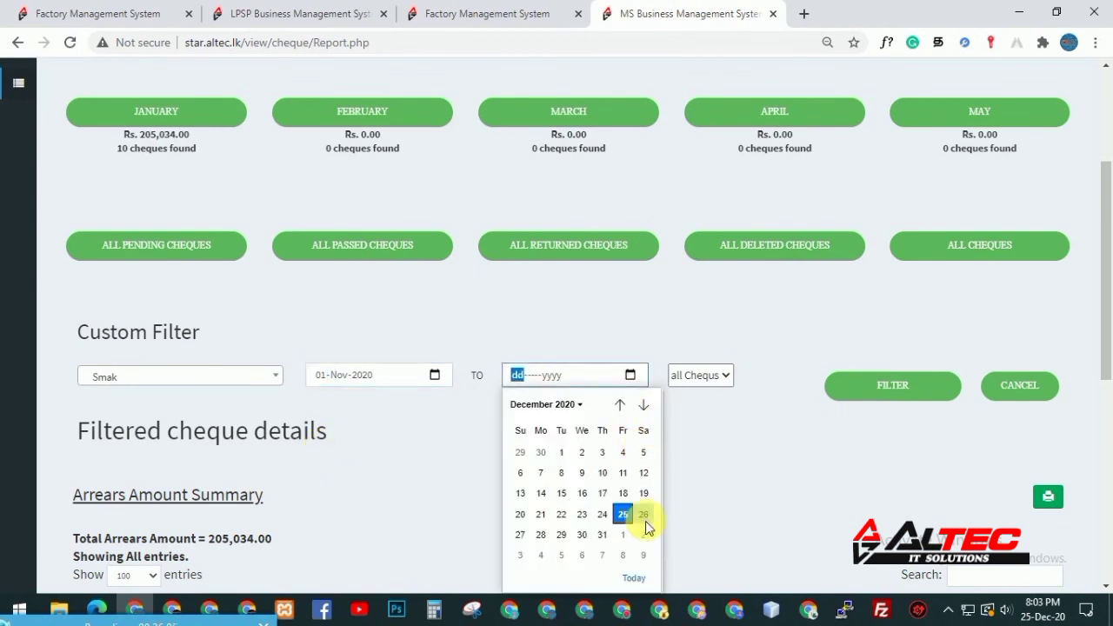
left_click(599, 533)
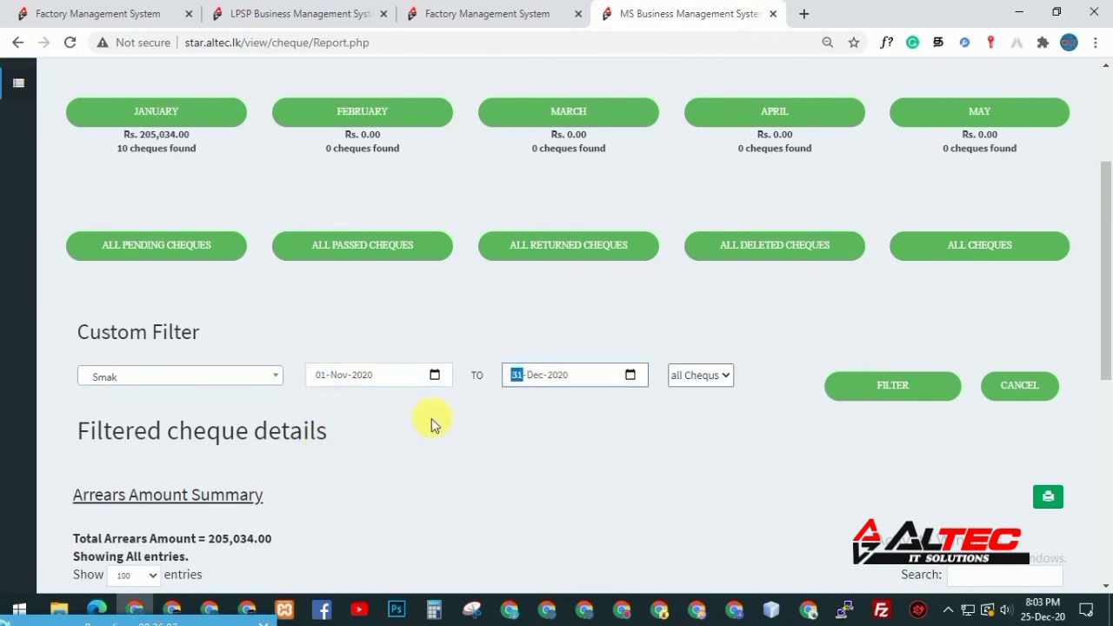
left_click(435, 375)
left_click(423, 404)
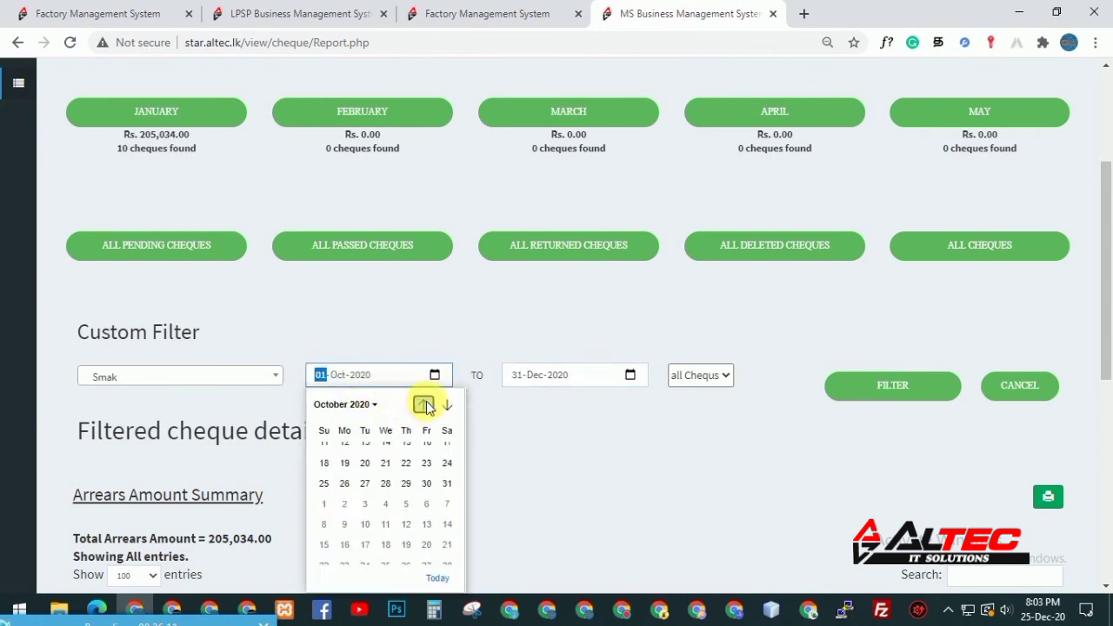
left_click(424, 404)
left_click(365, 452)
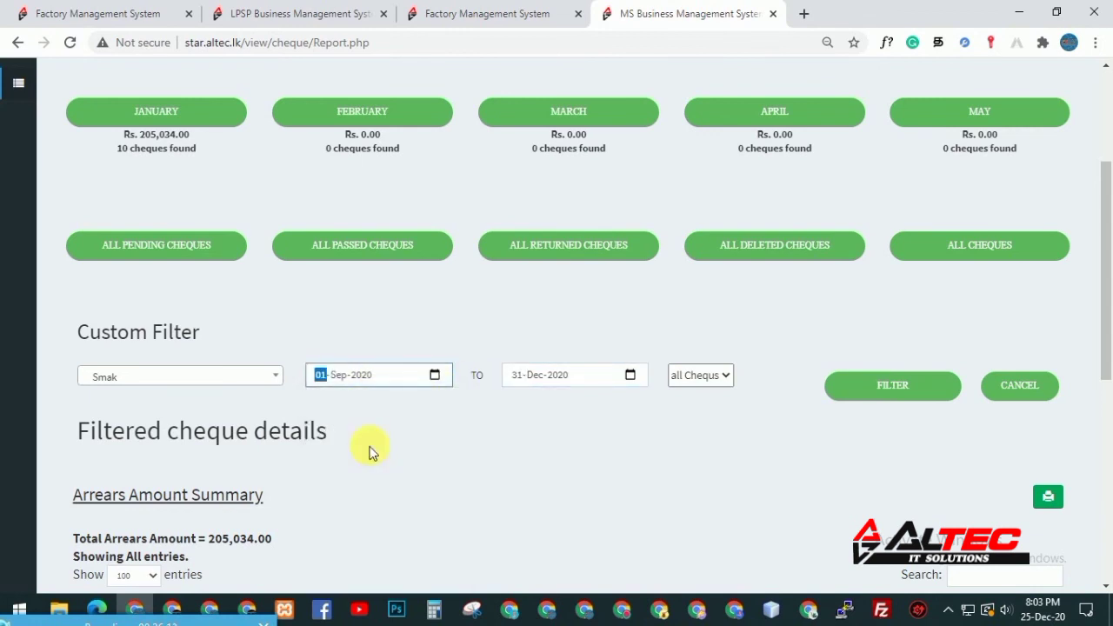
Limit the cheque status to Passed and apply the custom filter
left_click(687, 374)
scroll(684, 378, "up", 2)
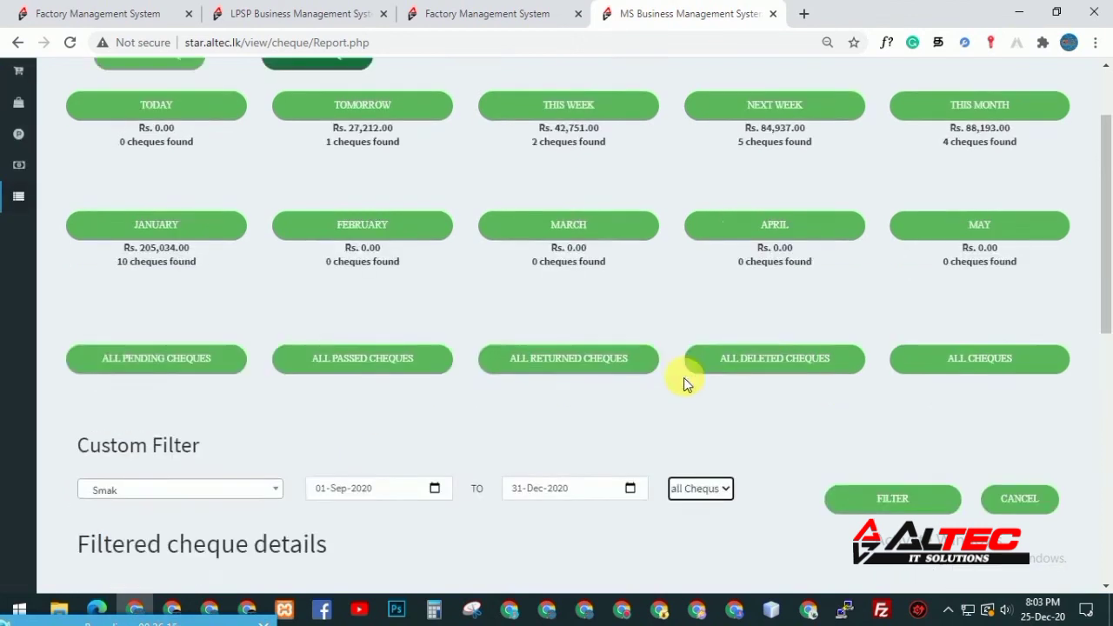
left_click(701, 511)
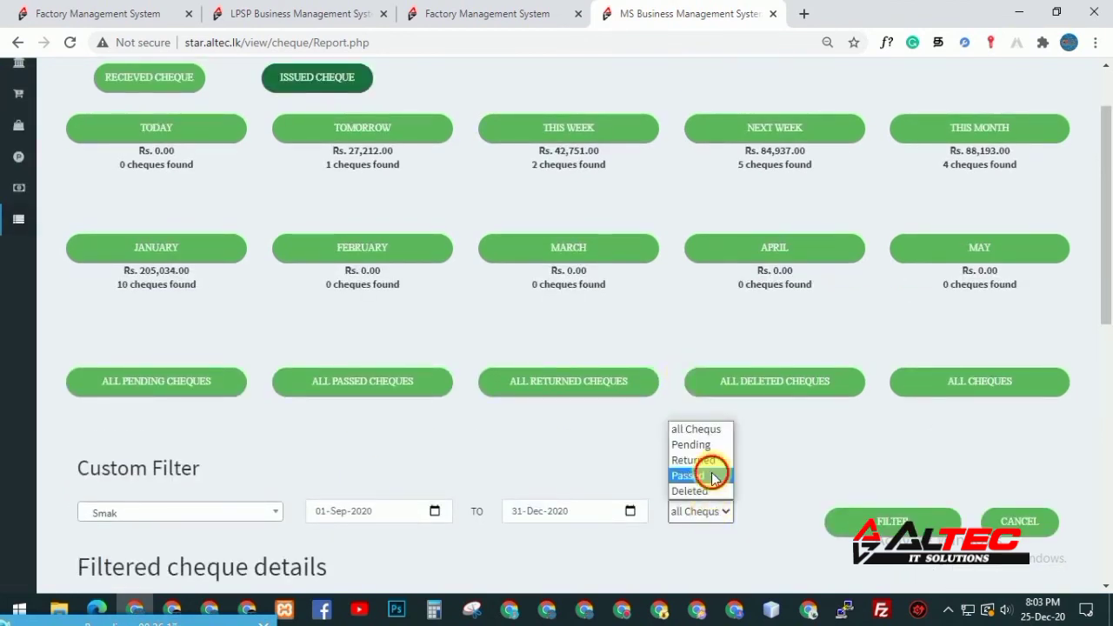
left_click(711, 476)
scroll(434, 495, "down", 1)
scroll(181, 514, "up", 1)
left_click(903, 526)
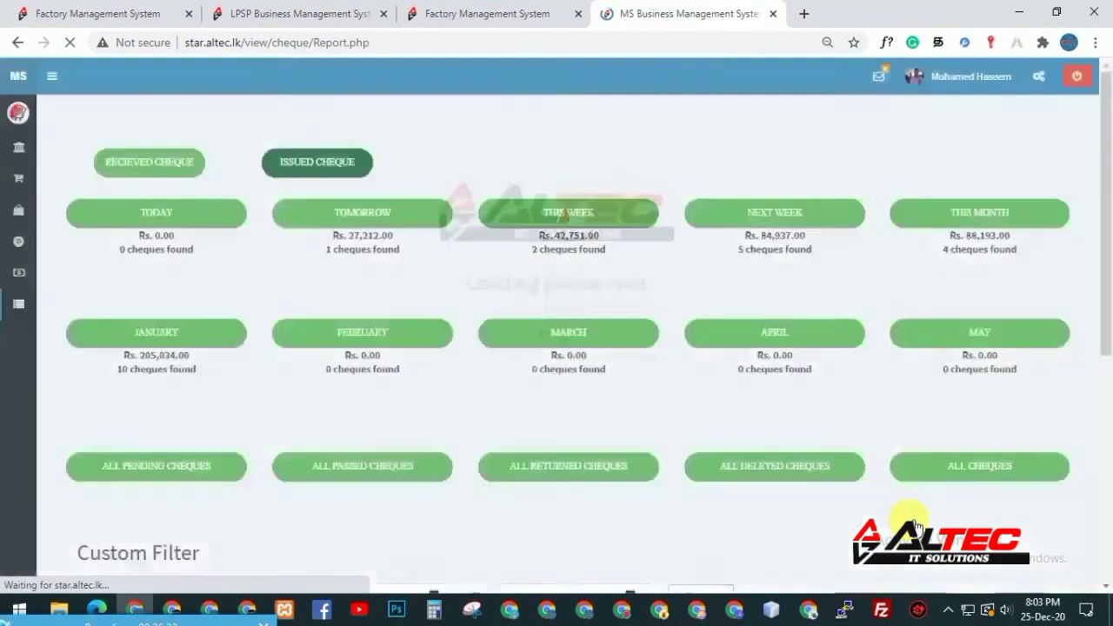
Run the filter and review Smak's 3 passed BOC cheques totalling 20,816.00
left_click(1105, 447)
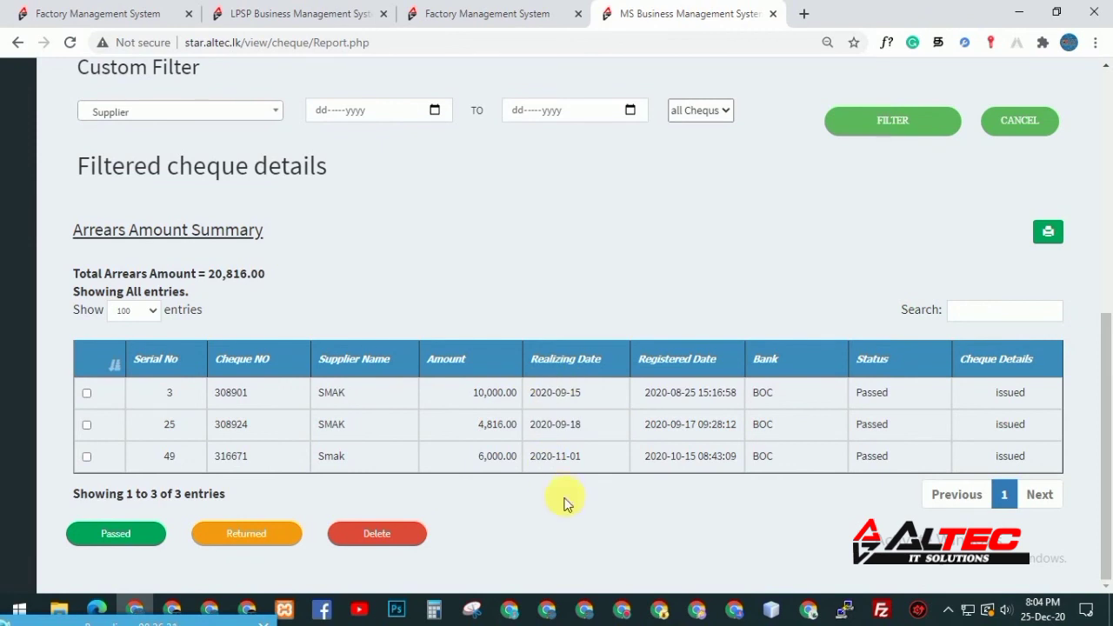
scroll(1108, 124, "up", 3)
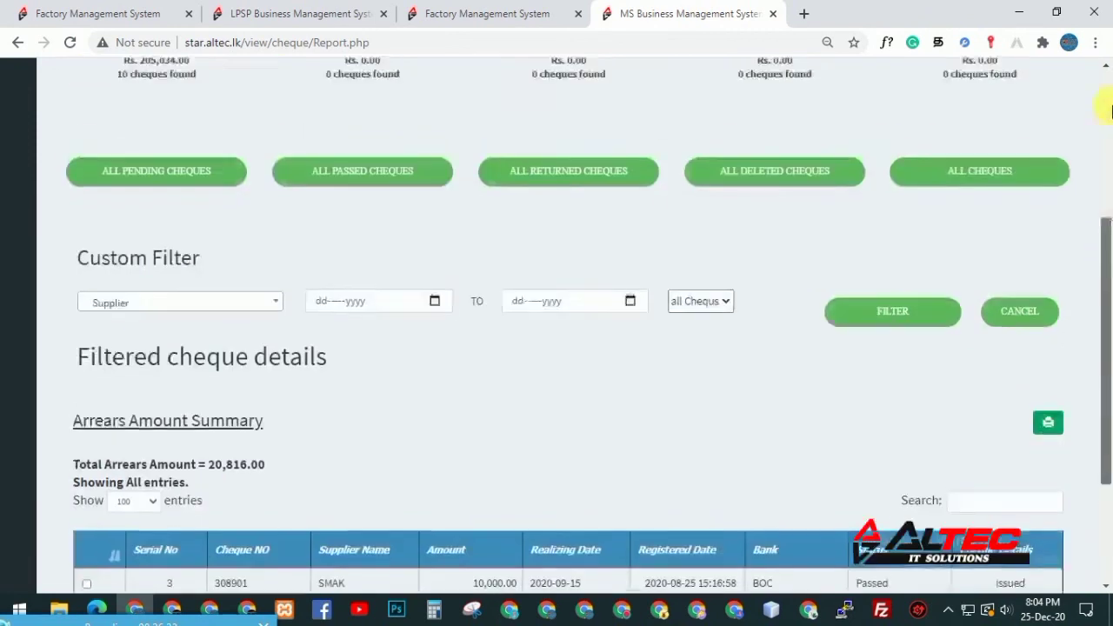
scroll(1108, 169, "up", 4)
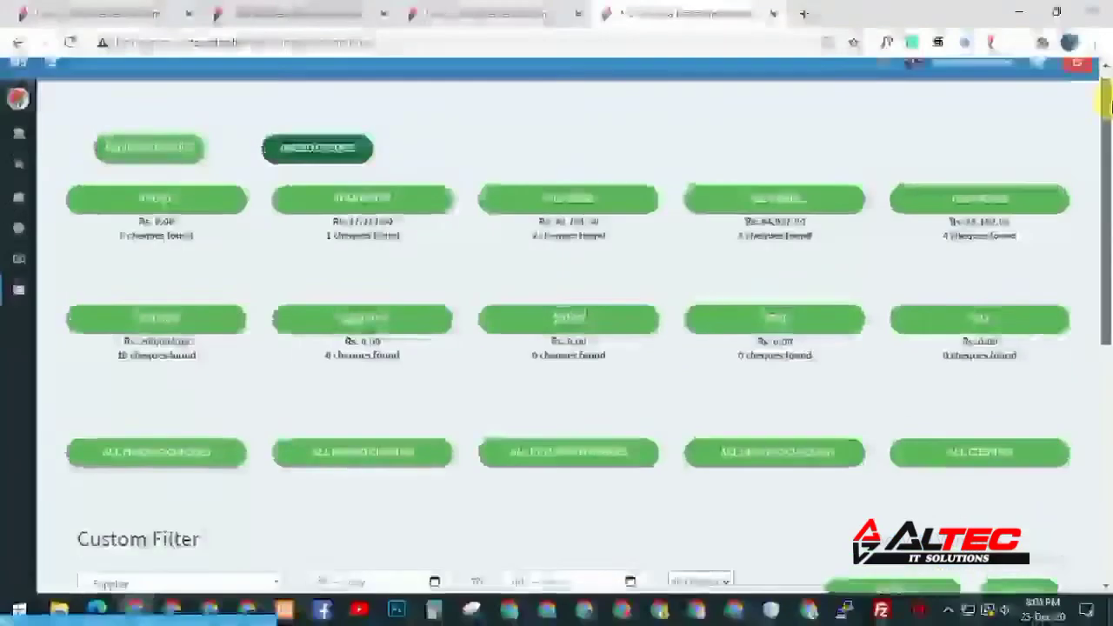